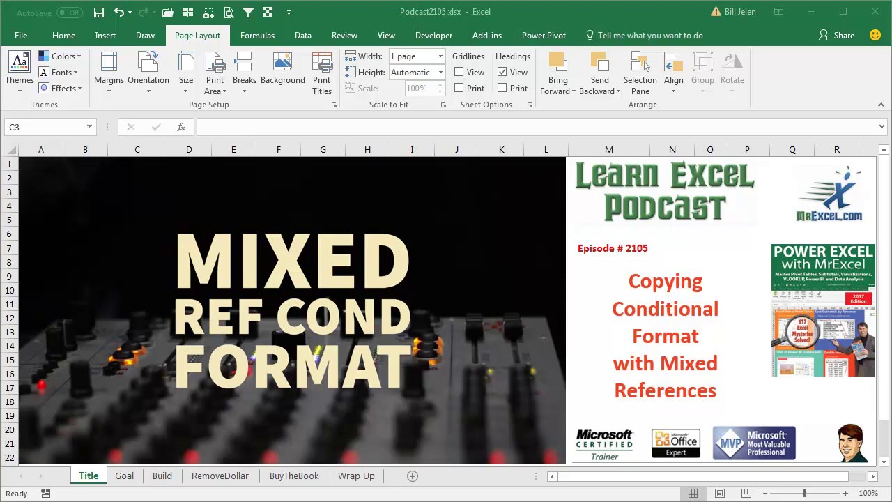
On the Goal sheet, enter today's date (6/29/2017) in B10 so Trailer 125 turns blue.
{"action": "left_click", "coordinate": [128, 477]}
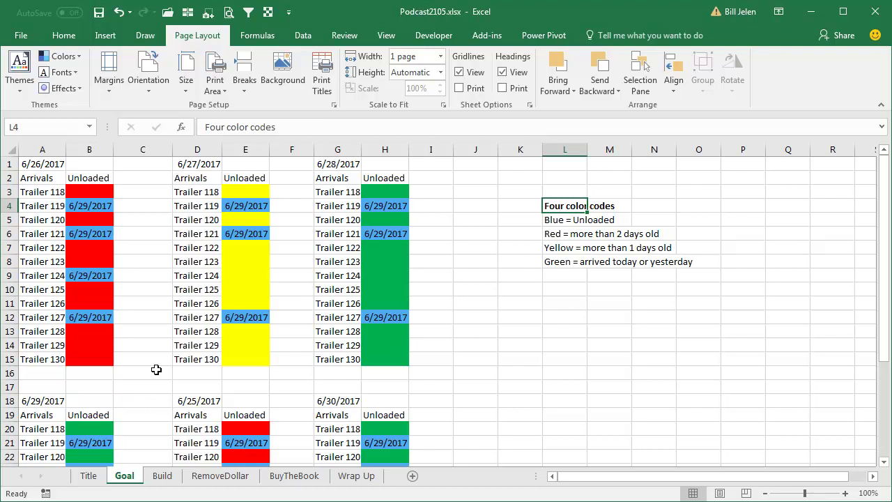
{"action": "left_click", "coordinate": [42, 163]}
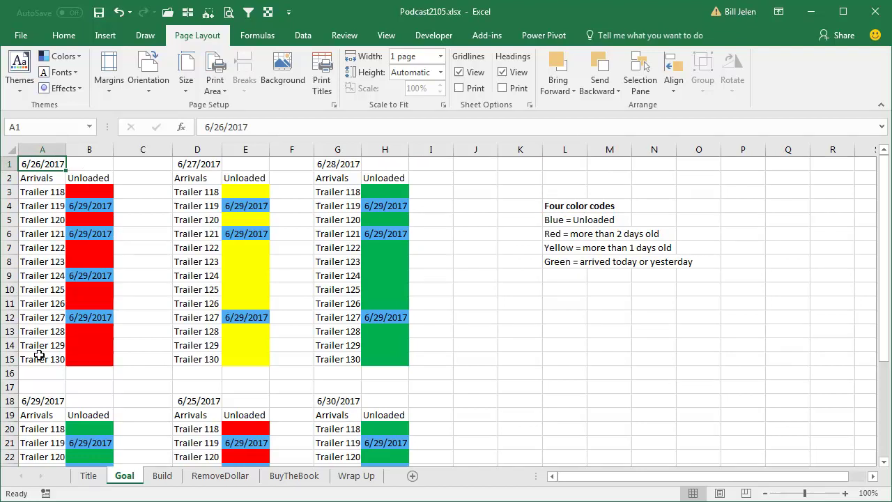
{"action": "left_click", "coordinate": [96, 289]}
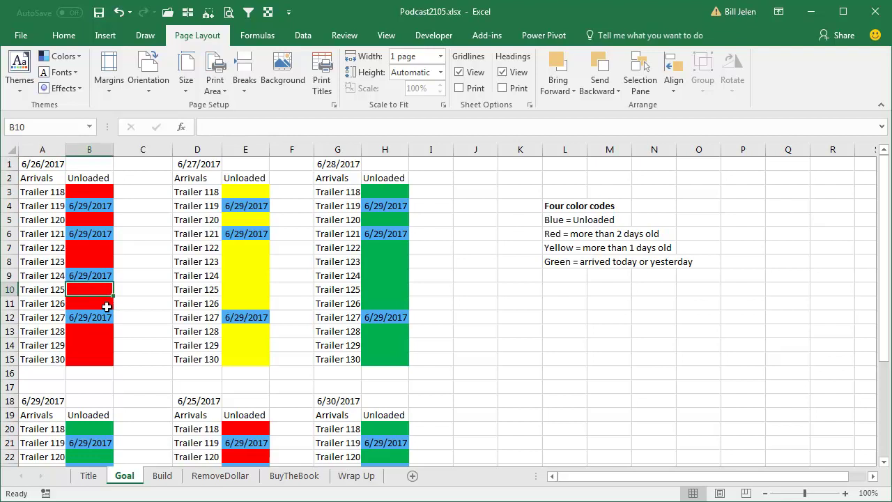
{"action": "key", "text": "ctrl+semicolon"}
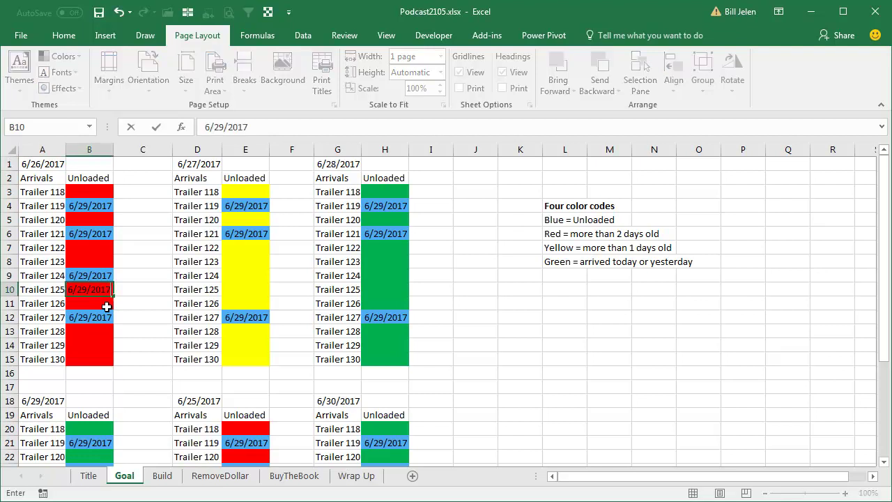
{"action": "key", "text": "Return"}
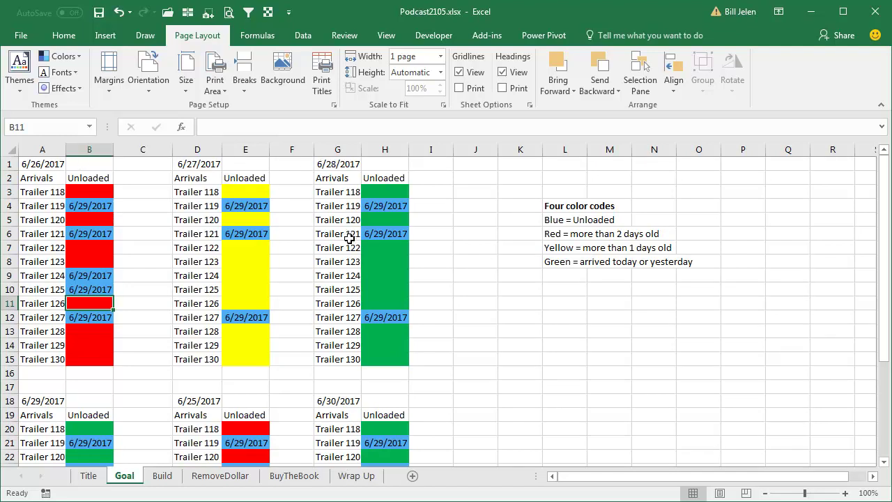
Look over the Goal sheet's lower tables, then switch to the Build sheet.
{"action": "scroll", "coordinate": [349, 238], "scroll_direction": "down", "scroll_amount": 3}
{"action": "scroll", "coordinate": [344, 237], "scroll_direction": "down", "scroll_amount": 1}
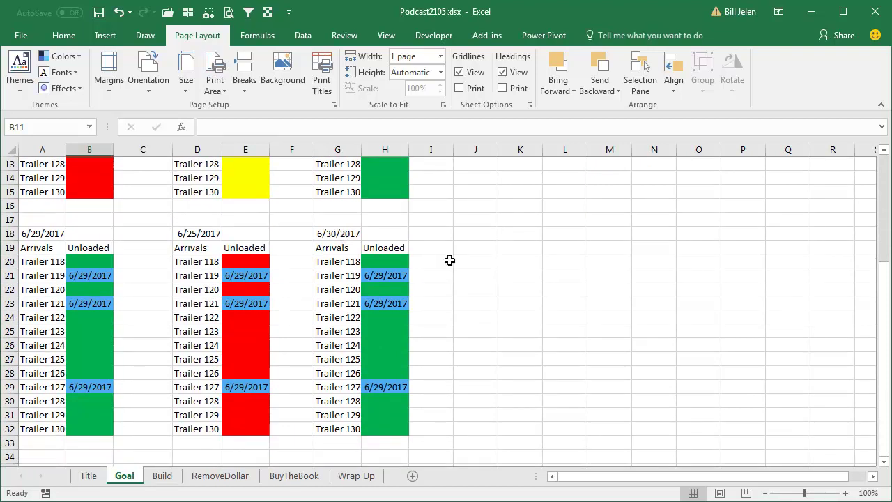
{"action": "scroll", "coordinate": [450, 260], "scroll_direction": "up", "scroll_amount": 4}
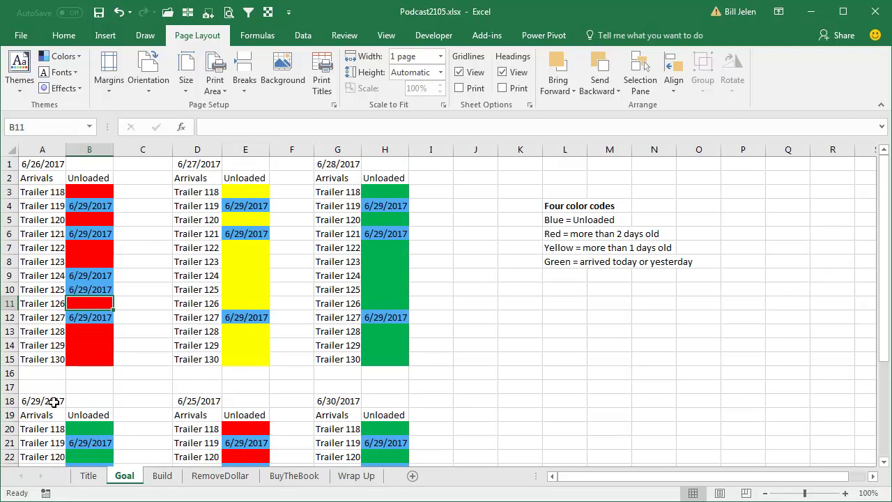
{"action": "left_click", "coordinate": [165, 477]}
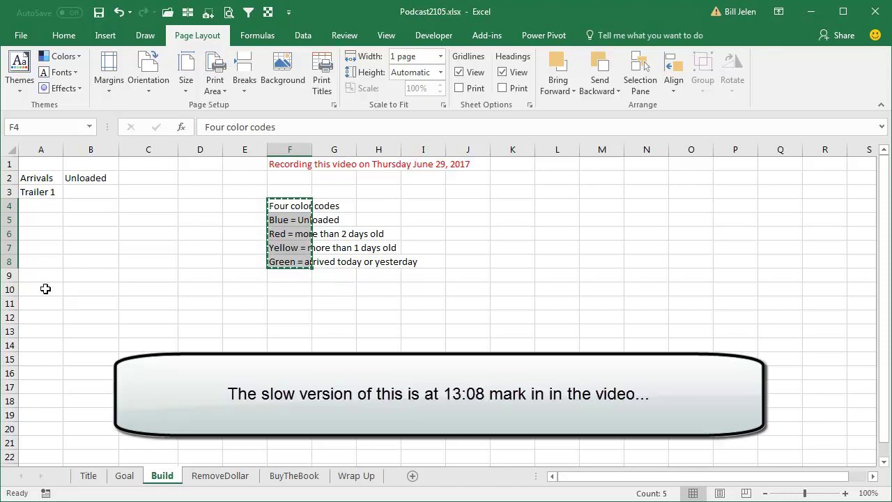
Date the table 6/27/2017, fill Trailer 1 down to Trailer 14, and select B3:B16.
{"action": "left_click", "coordinate": [42, 164]}
{"action": "type", "text": "6/27/2017"}
{"action": "key", "text": "Return"}
{"action": "key", "text": "Return"}
{"action": "left_click_drag", "start_coordinate": [65, 199], "coordinate": [52, 373]}
{"action": "left_click_drag", "start_coordinate": [93, 191], "coordinate": [93, 372]}
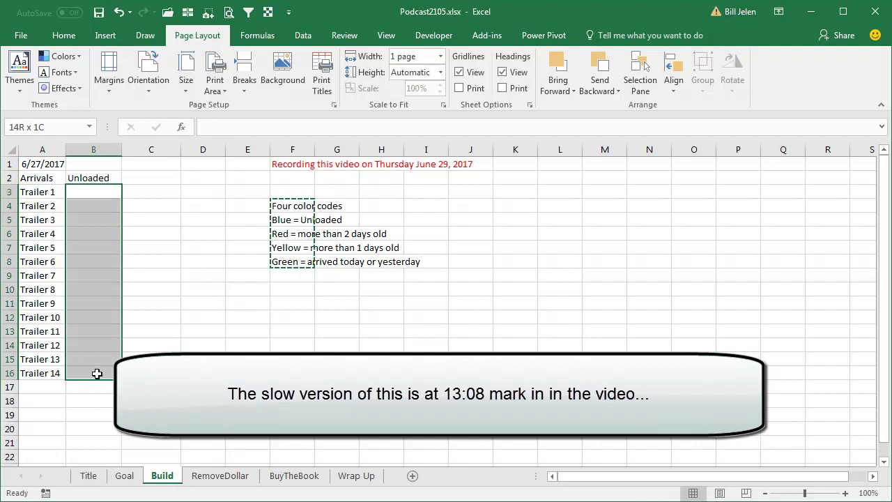
Add a conditional formatting rule giving cell values greater than 0 a blue fill.
{"action": "key", "text": "alt"}
{"action": "key", "text": "h"}
{"action": "key", "text": "l"}
{"action": "key", "text": "n"}
{"action": "left_click", "coordinate": [383, 131]}
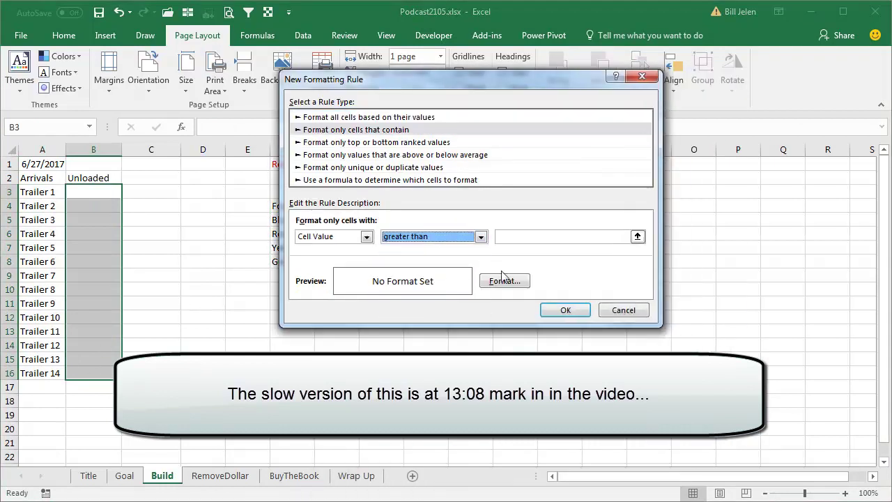
{"action": "left_click", "coordinate": [497, 337]}
{"action": "left_click", "coordinate": [428, 289]}
{"action": "key", "text": "Return"}
{"action": "key", "text": "Return"}
Add a yellow-fill formula rule =(TODAY()-$A$1)>1.
{"action": "key", "text": "alt+n"}
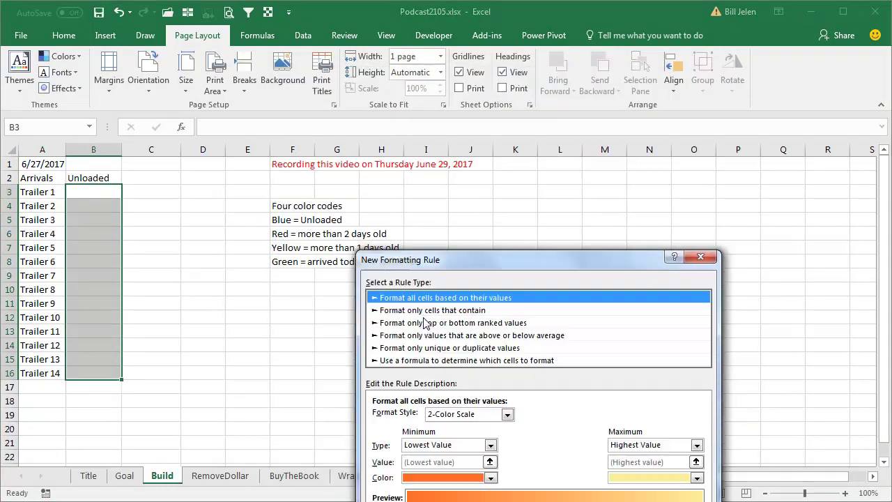
{"action": "left_click", "coordinate": [525, 223]}
{"action": "left_click", "coordinate": [462, 279]}
{"action": "type", "text": "=(TODAY()-$A$1)>1"}
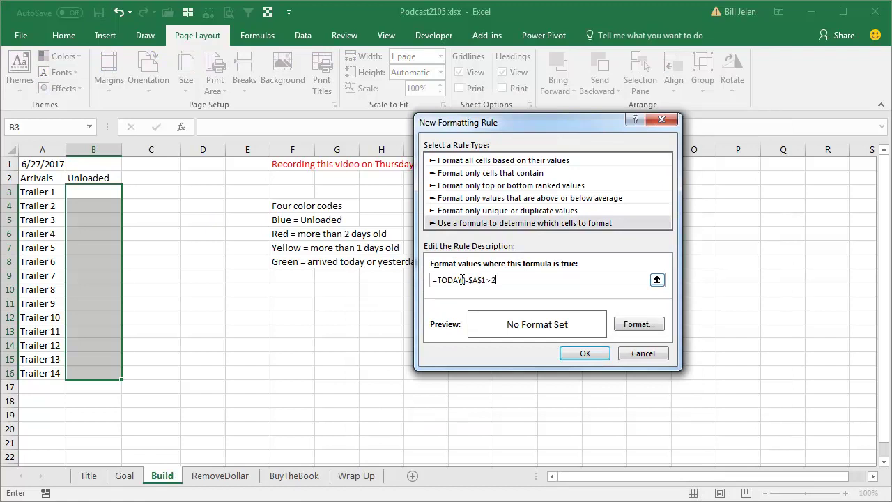
{"action": "left_click", "coordinate": [591, 449]}
{"action": "key", "text": "Return"}
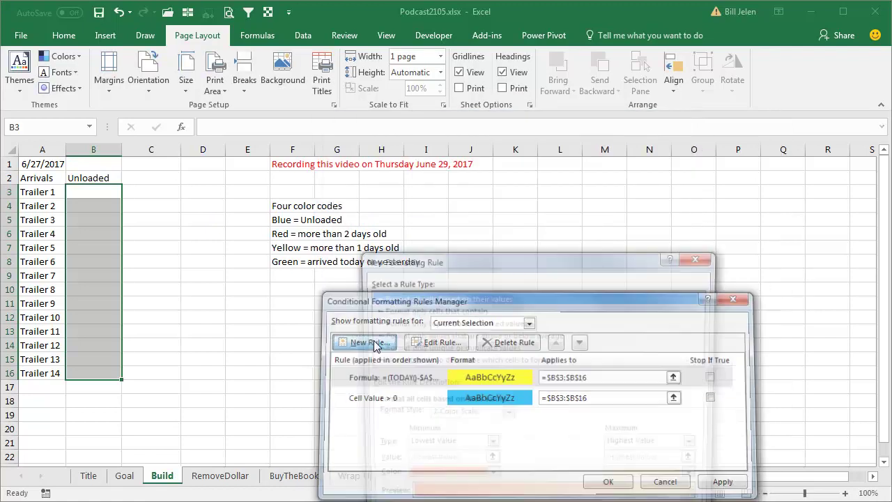
Add a red rule =(TODAY()-$A$1)>2, move the blue rule to the top, and apply.
{"action": "key", "text": "alt+n"}
{"action": "type", "text": "=(TODAY()-$A$1)>2"}
{"action": "key", "text": "Return"}
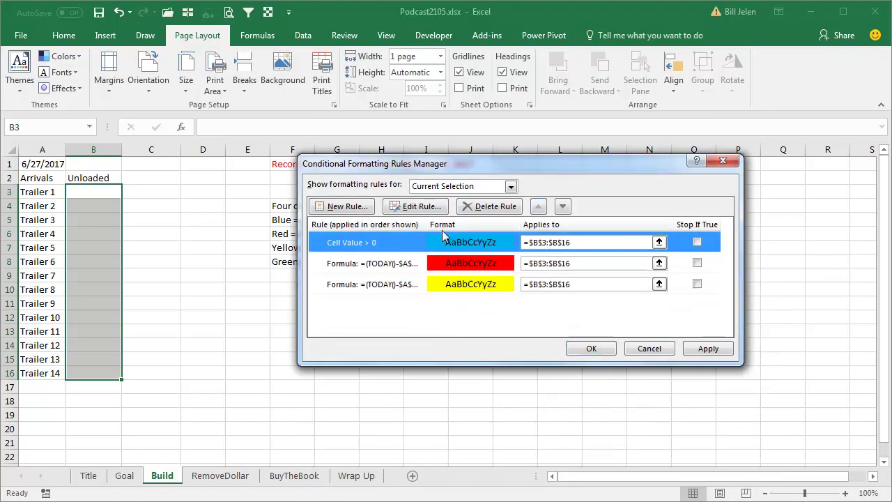
{"action": "left_click", "coordinate": [698, 242]}
{"action": "left_click", "coordinate": [698, 263]}
{"action": "left_click", "coordinate": [592, 348]}
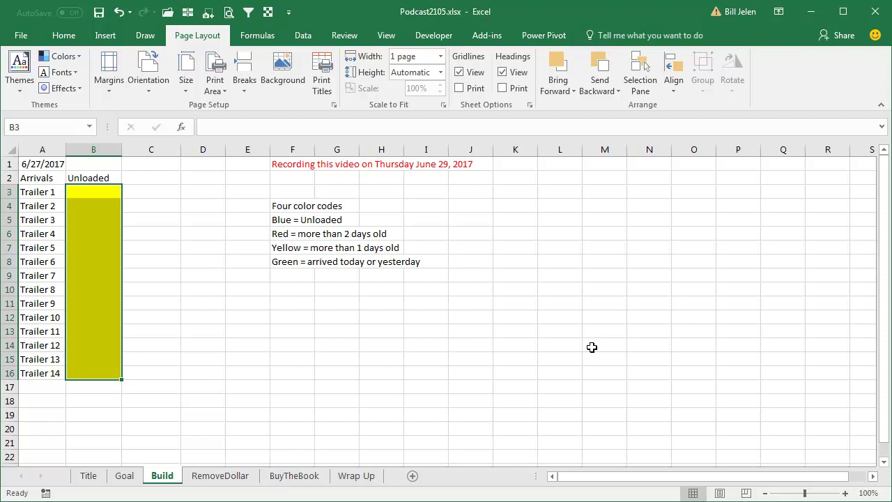
Mark Trailer 3 unloaded today in B5, then set A1 to 6/26/17 to test red.
{"action": "left_click", "coordinate": [96, 221]}
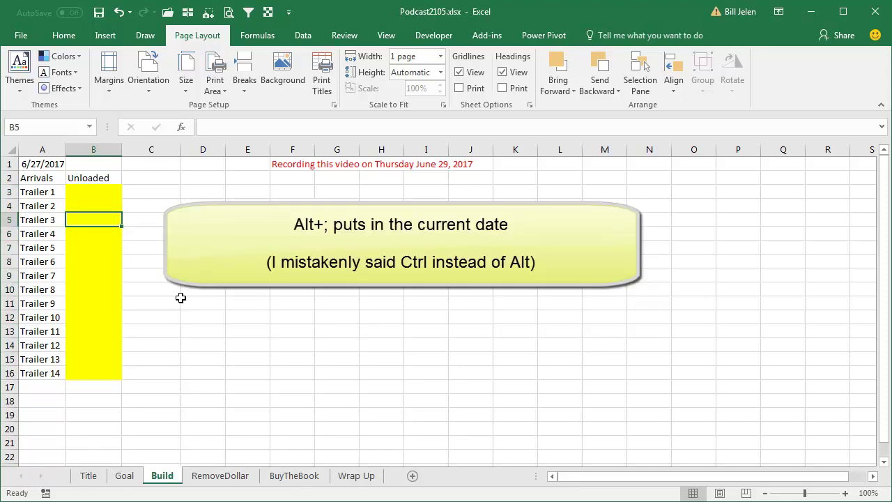
{"action": "key", "text": "ctrl+semicolon"}
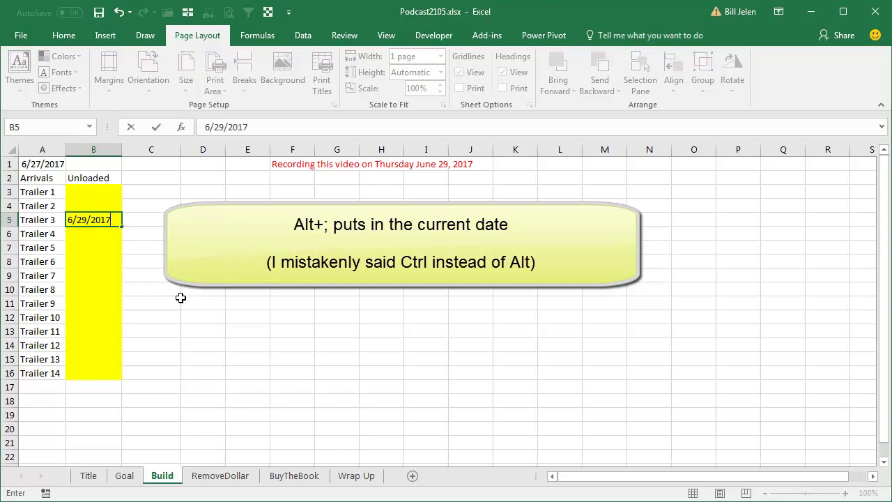
{"action": "key", "text": "Return"}
{"action": "key", "text": "Up"}
{"action": "key", "text": "Up"}
{"action": "key", "text": "Up"}
{"action": "key", "text": "Up"}
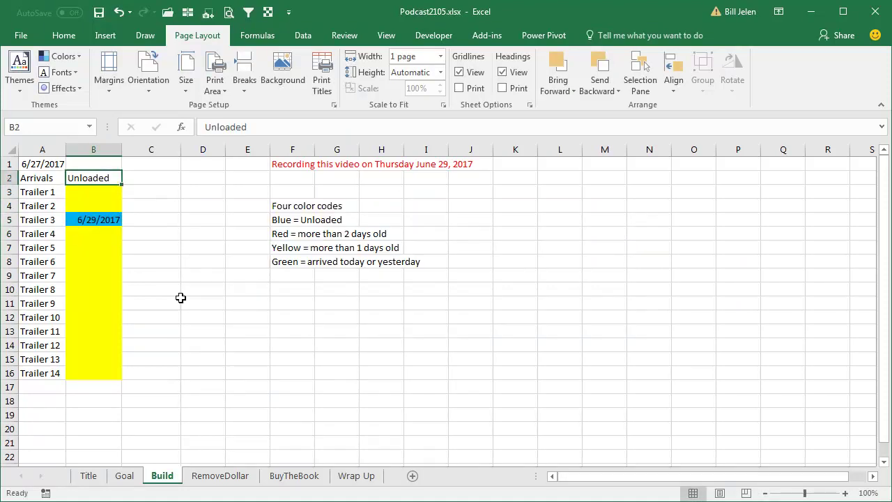
{"action": "key", "text": "ctrl+Home"}
{"action": "type", "text": "6/2"}
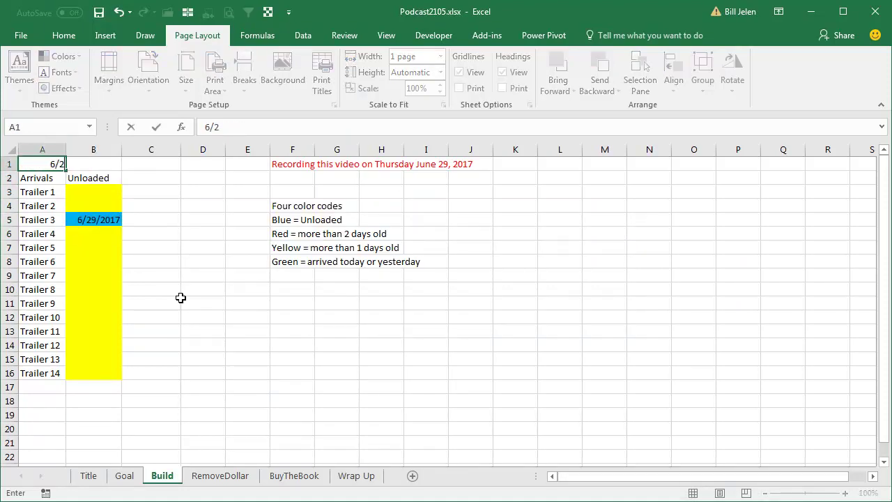
{"action": "type", "text": "6/17"}
{"action": "key", "text": "Return"}
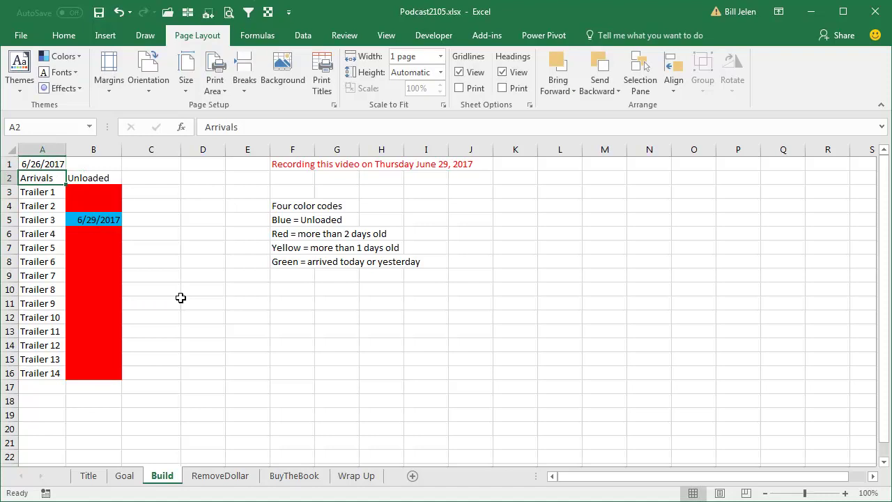
Change the arrival date in A1 to 6/29/2017 and select the Unloaded cells B3:B16.
{"action": "key", "text": "Up"}
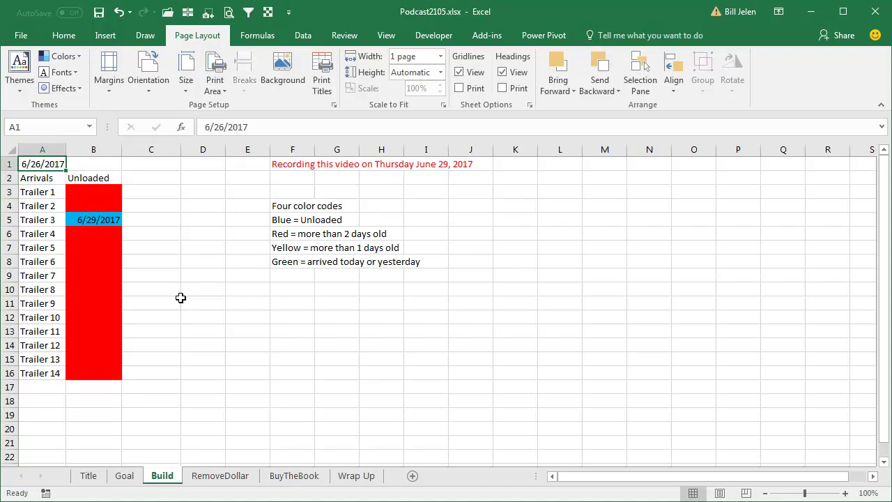
{"action": "key", "text": "F2"}
{"action": "key", "text": "Left"}
{"action": "key", "text": "Left"}
{"action": "key", "text": "Left"}
{"action": "key", "text": "BackSpace"}
{"action": "type", "text": "9"}
{"action": "key", "text": "Return"}
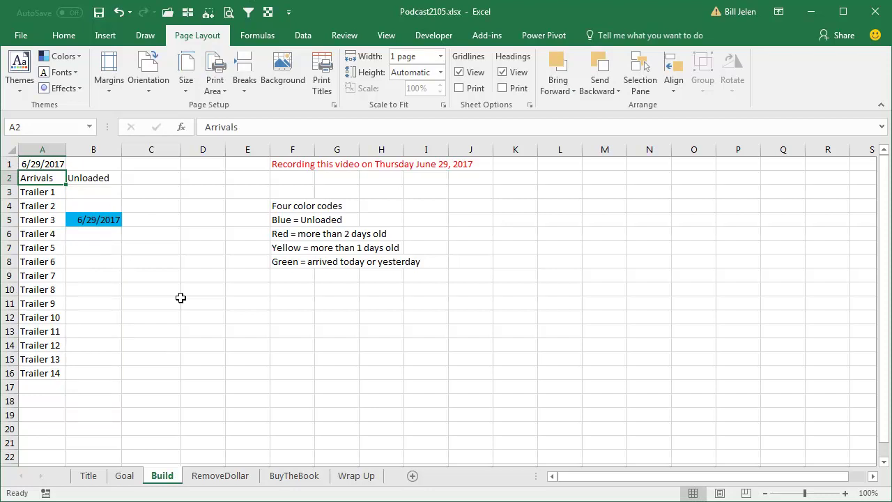
{"action": "key", "text": "Right"}
{"action": "key", "text": "Down"}
{"action": "key", "text": "shift+Down"}
{"action": "key", "text": "shift+Down"}
{"action": "key", "text": "shift+Down"}
{"action": "key", "text": "shift+Down"}
{"action": "key", "text": "shift+Down"}
{"action": "key", "text": "shift+Down"}
{"action": "key", "text": "shift+Down"}
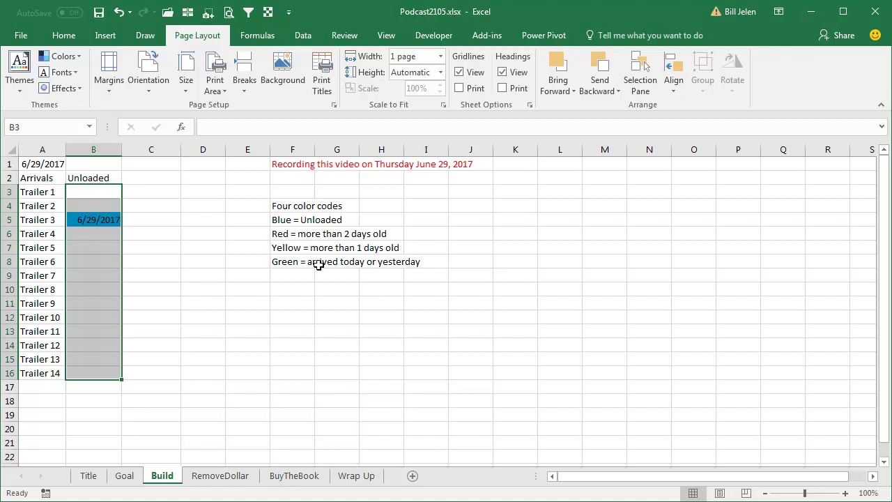
Fill B3:B16 green and enter today's date in B11 for Trailer 9.
{"action": "left_click", "coordinate": [64, 36]}
{"action": "left_click", "coordinate": [160, 82]}
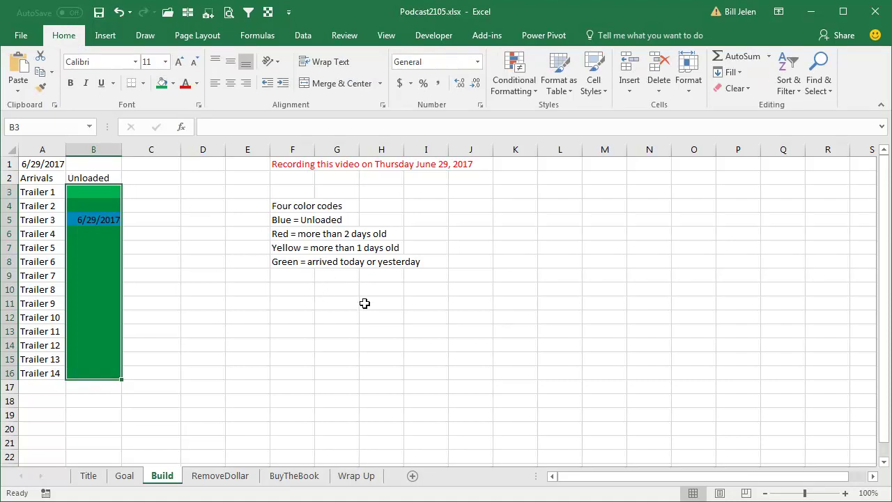
{"action": "left_click", "coordinate": [100, 301]}
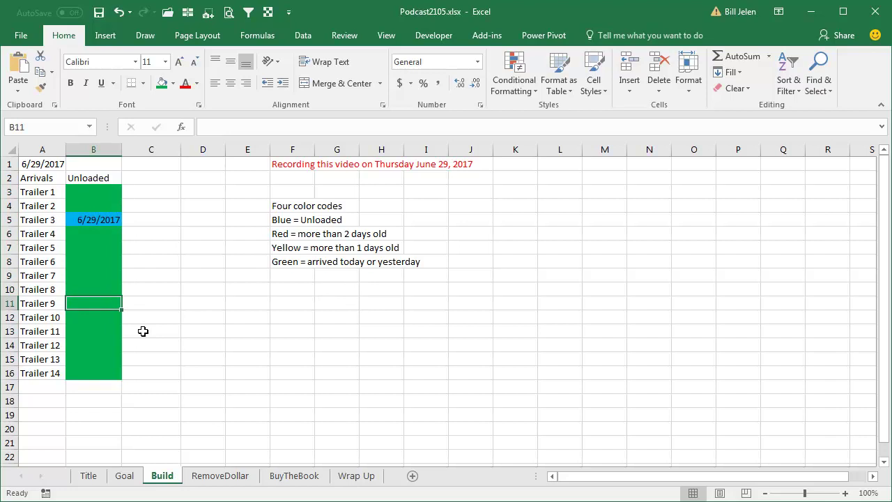
{"action": "key", "text": "ctrl+semicolon"}
{"action": "key", "text": "ctrl+Return"}
Set the arrival date in A1 to 6/25/2017.
{"action": "key", "text": "Up"}
{"action": "key", "text": "Up"}
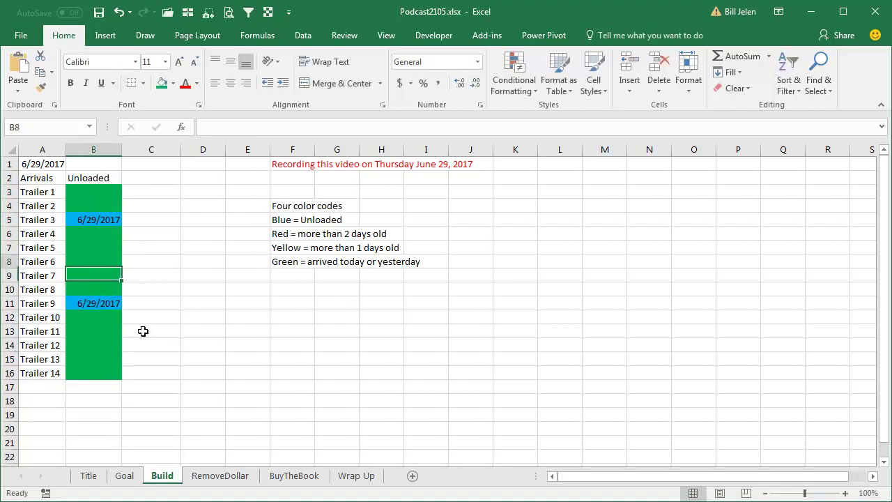
{"action": "key", "text": "Up"}
{"action": "key", "text": "ctrl+Home"}
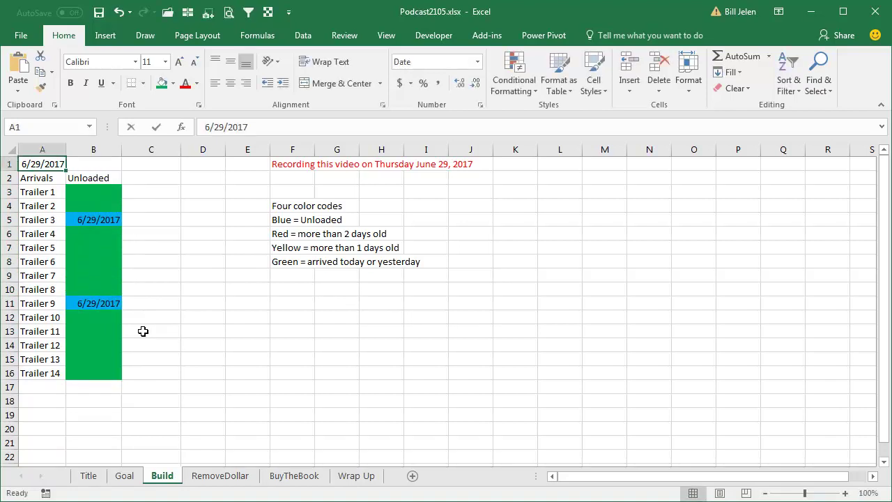
{"action": "type", "text": "6/25/2017"}
{"action": "key", "text": "Return"}
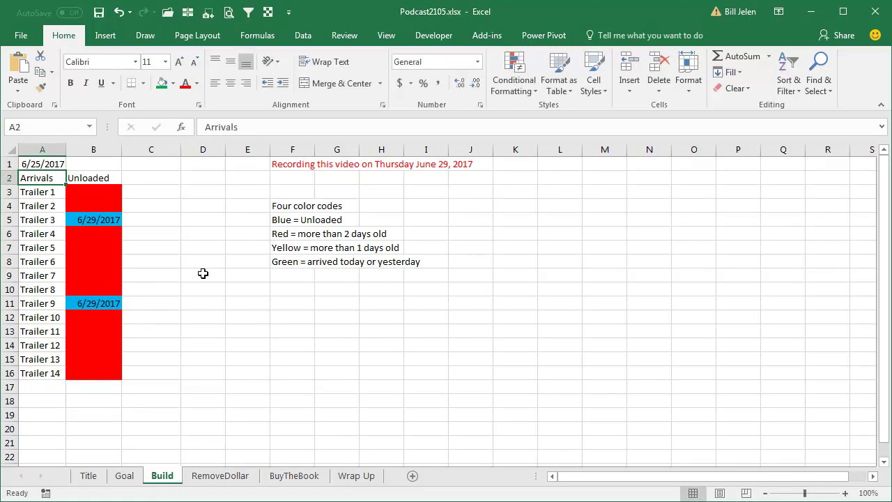
Insert four blank columns at E:H before the notes.
{"action": "left_click", "coordinate": [239, 189]}
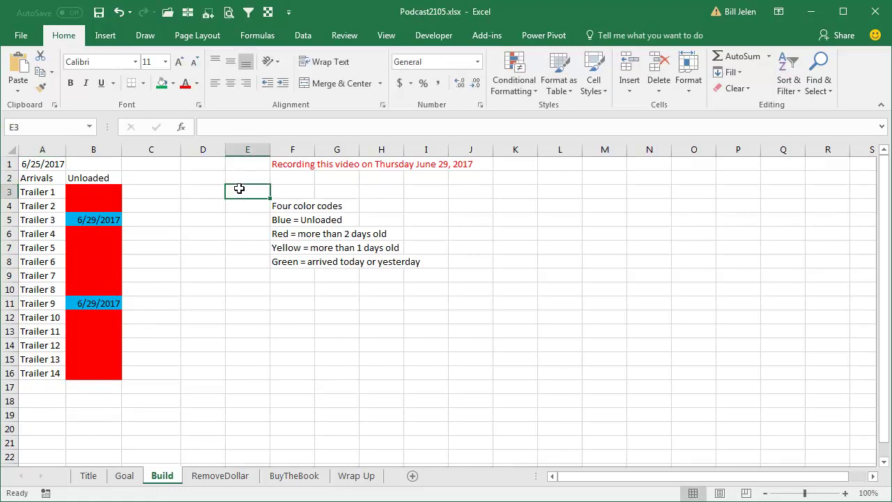
{"action": "key", "text": "shift+Right"}
{"action": "key", "text": "shift+Right"}
{"action": "key", "text": "shift+Right"}
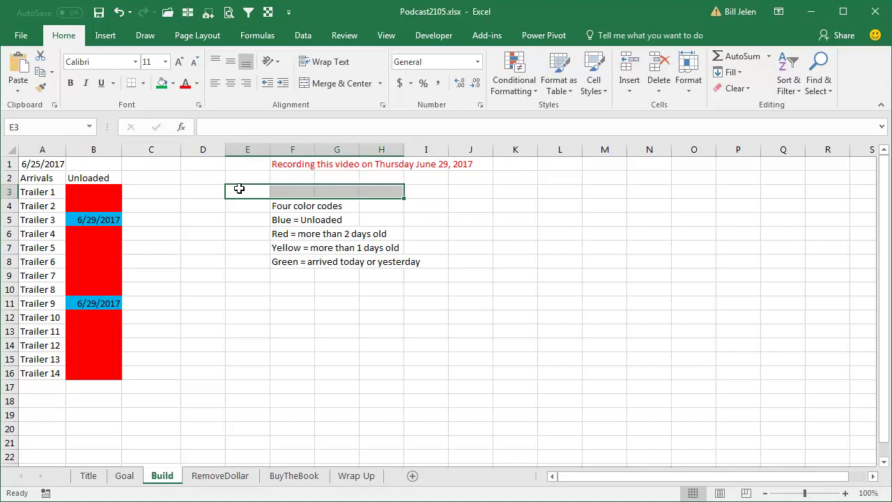
{"action": "key", "text": "alt+i"}
{"action": "key", "text": "c"}
Copy the trailer table A1:B16 and paste it at D1.
{"action": "key", "text": "Left"}
{"action": "key", "text": "Up"}
{"action": "key", "text": "Up"}
{"action": "key", "text": "Left"}
{"action": "key", "text": "Left"}
{"action": "key", "text": "Left"}
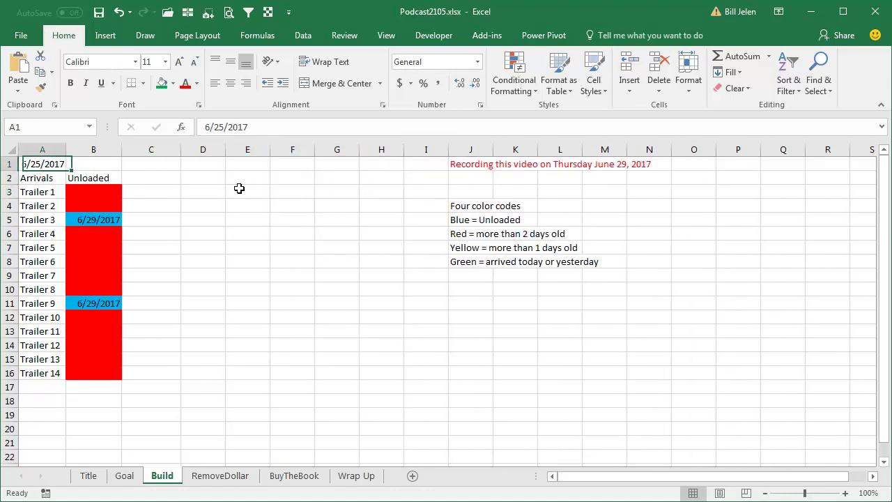
{"action": "key", "text": "ctrl+shift+Down"}
{"action": "key", "text": "shift+Right"}
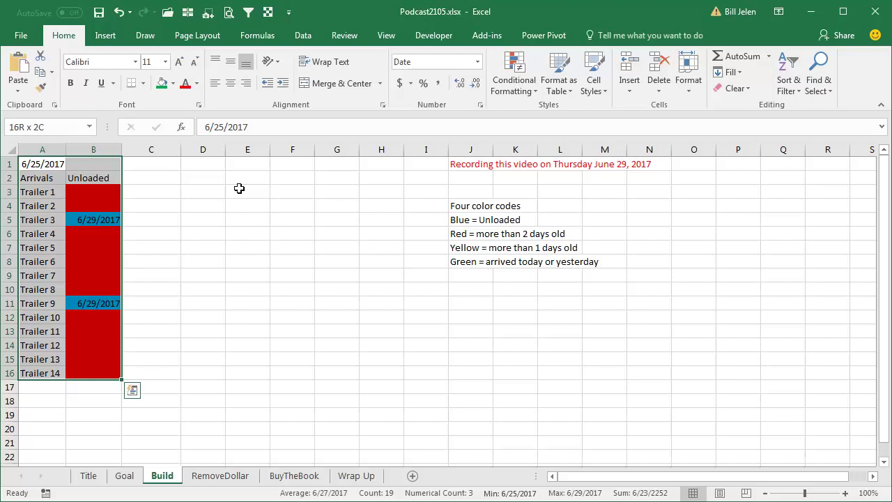
{"action": "key", "text": "ctrl+c"}
{"action": "key", "text": "Right"}
{"action": "key", "text": "Right"}
{"action": "key", "text": "Right"}
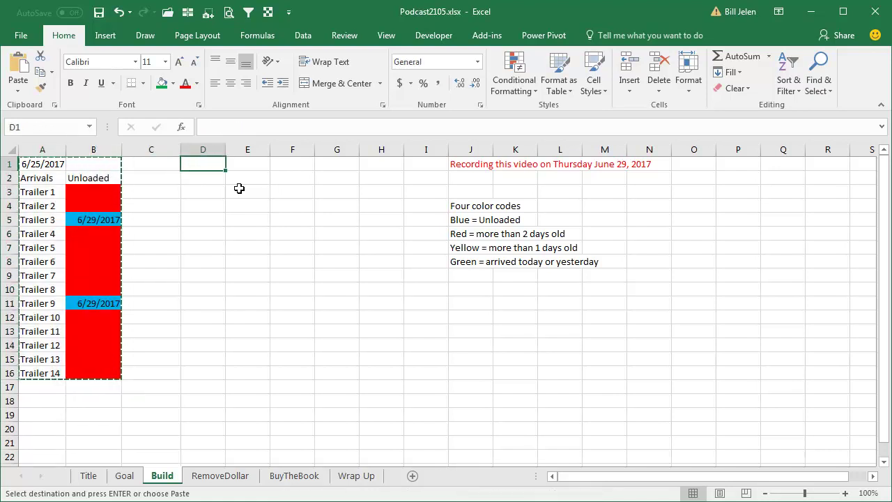
{"action": "key", "text": "ctrl+v"}
AutoFit columns D:E and renumber the copied trailers as Trailer 15 through Trailer 28.
{"action": "key", "text": "alt+o"}
{"action": "key", "text": "c"}
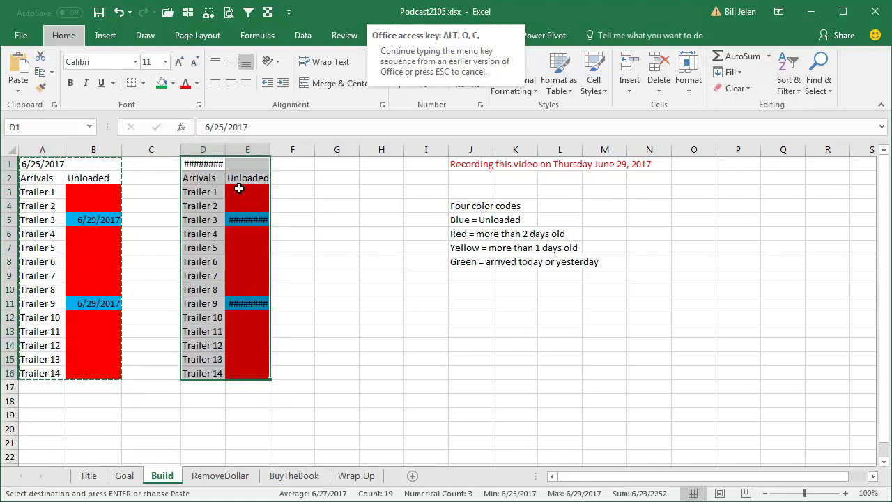
{"action": "key", "text": "a"}
{"action": "key", "text": "Down"}
{"action": "key", "text": "Down"}
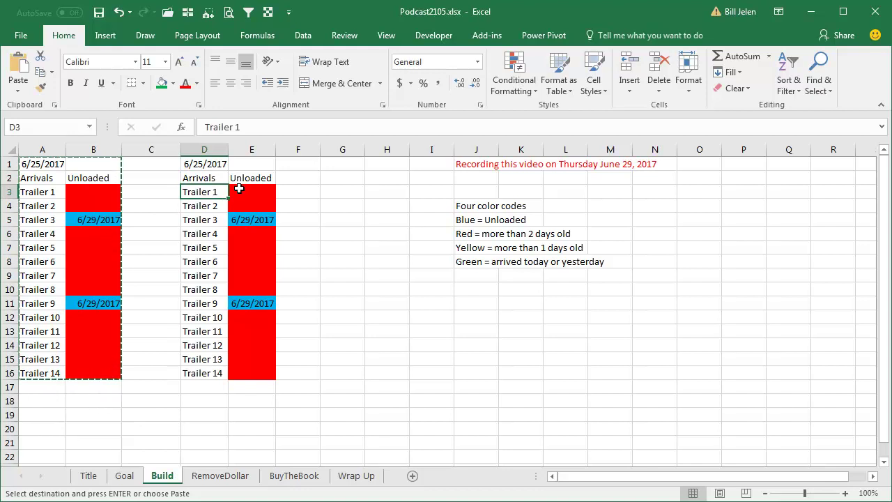
{"action": "type", "text": "Trailer"}
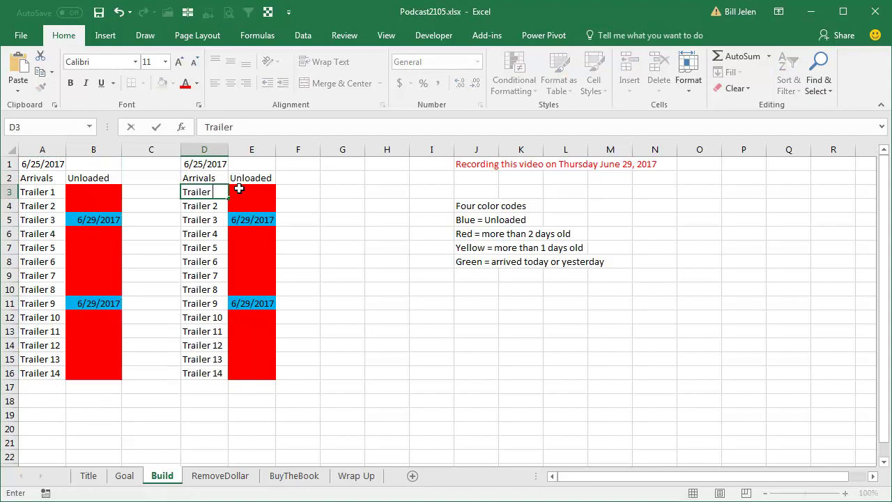
{"action": "type", "text": " 15"}
{"action": "key", "text": "ctrl+Return"}
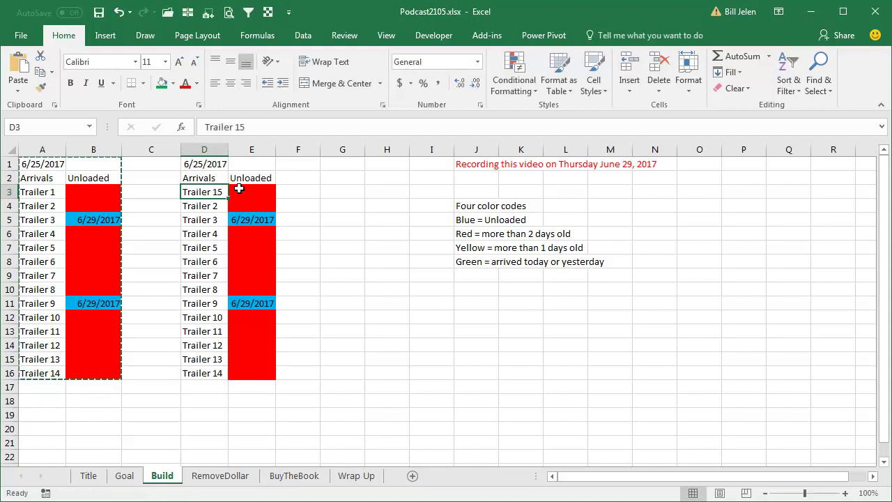
{"action": "double_click", "coordinate": [228, 199]}
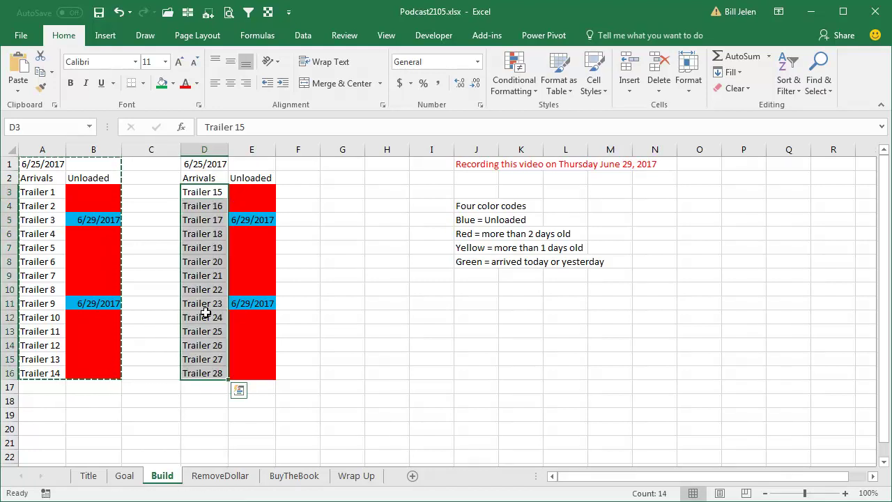
Clear the unloaded dates in E5 and E11 and date the copy 6/29/2017 in D1.
{"action": "left_click", "coordinate": [258, 220]}
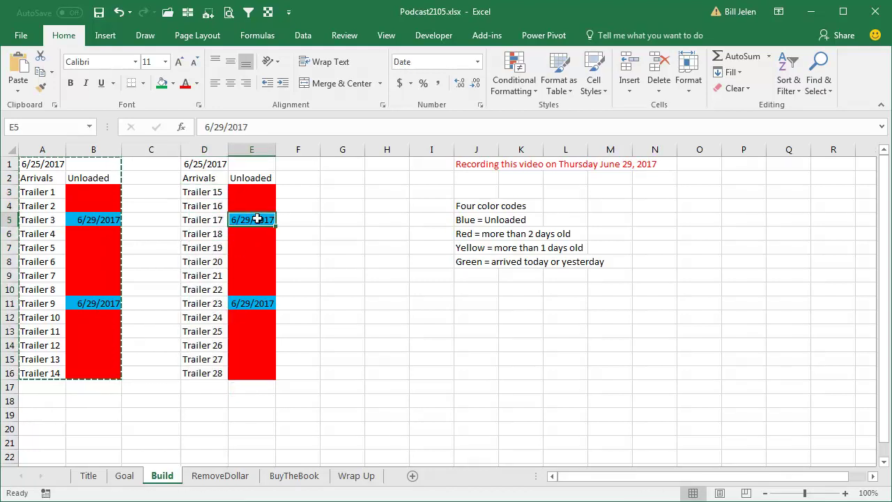
{"action": "key", "text": "Delete"}
{"action": "key", "text": "Down"}
{"action": "key", "text": "Down"}
{"action": "key", "text": "Down"}
{"action": "key", "text": "Down"}
{"action": "key", "text": "Down"}
{"action": "key", "text": "Down"}
{"action": "key", "text": "Delete"}
{"action": "key", "text": "Up"}
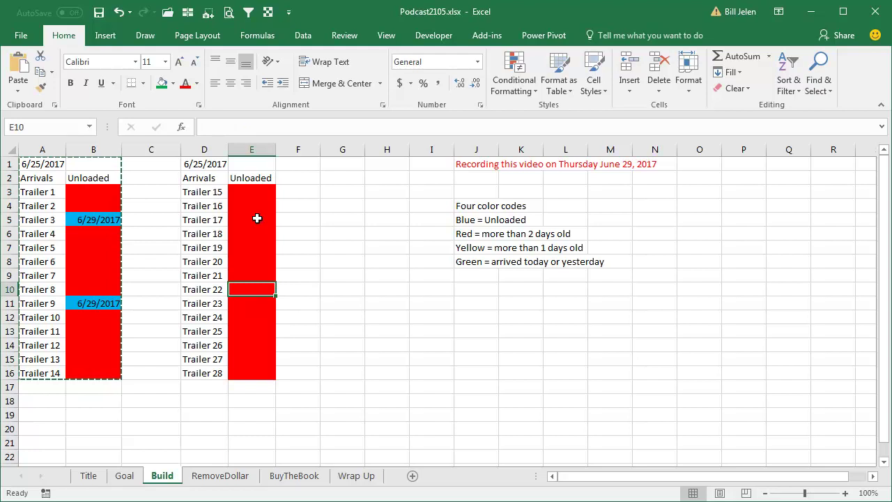
{"action": "key", "text": "Up"}
{"action": "key", "text": "Up"}
{"action": "key", "text": "Up"}
{"action": "key", "text": "Up"}
{"action": "key", "text": "Up"}
{"action": "key", "text": "Up"}
{"action": "key", "text": "Left"}
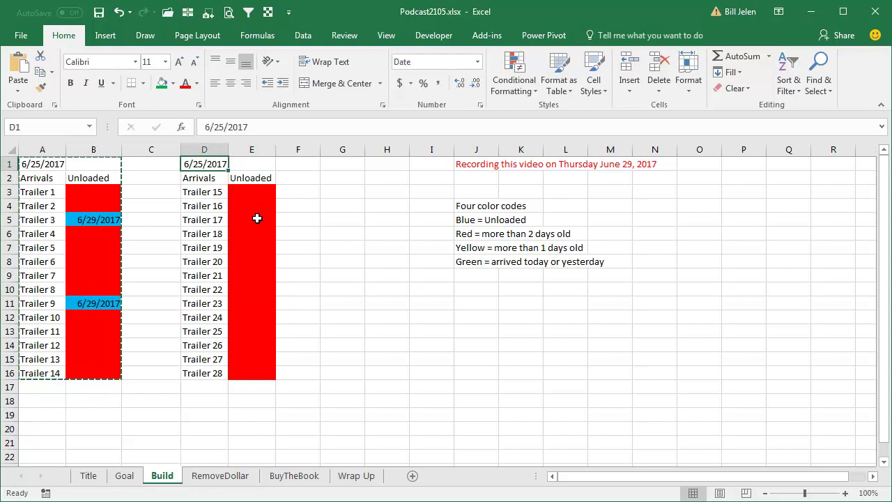
{"action": "type", "text": "6/29"}
{"action": "key", "text": "Return"}
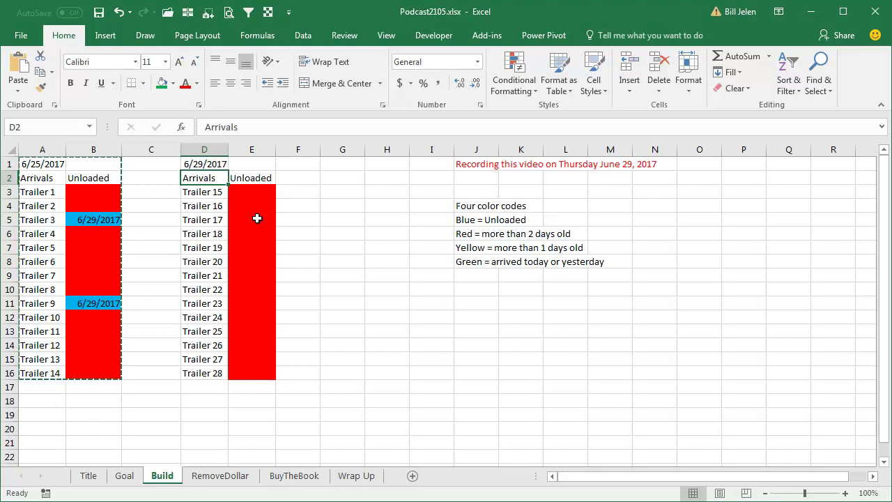
Select the copy's Unloaded cells E3:E16 to review their colour rules.
{"action": "key", "text": "Down"}
{"action": "key", "text": "Right"}
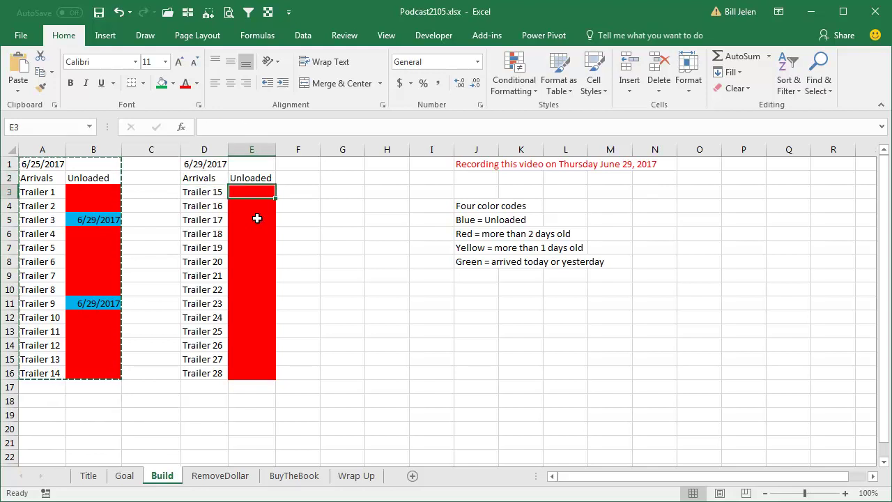
{"action": "key", "text": "shift+Down"}
{"action": "key", "text": "shift+Down"}
{"action": "key", "text": "shift+Down"}
{"action": "key", "text": "shift+Down"}
{"action": "key", "text": "shift+Down"}
{"action": "key", "text": "shift+Down"}
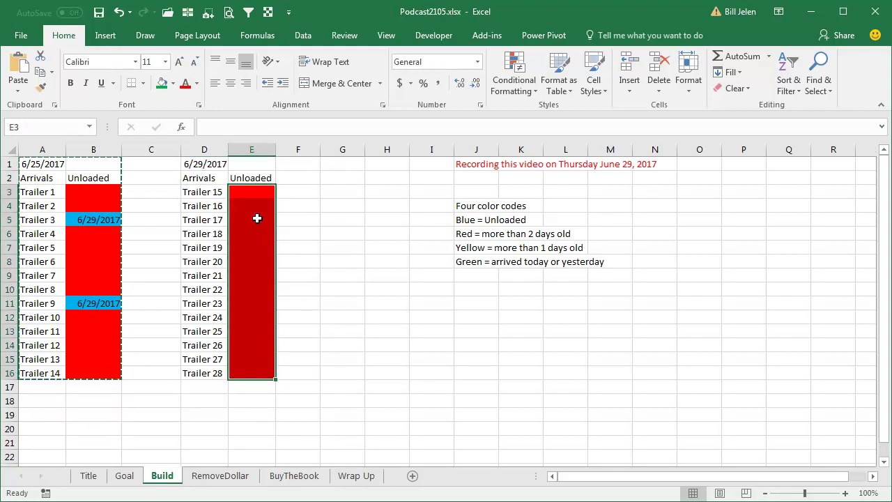
{"action": "key", "text": "alt+o"}
Inspect the red more-than-2-days rule's formula, then cancel and close without changes.
{"action": "key", "text": "d"}
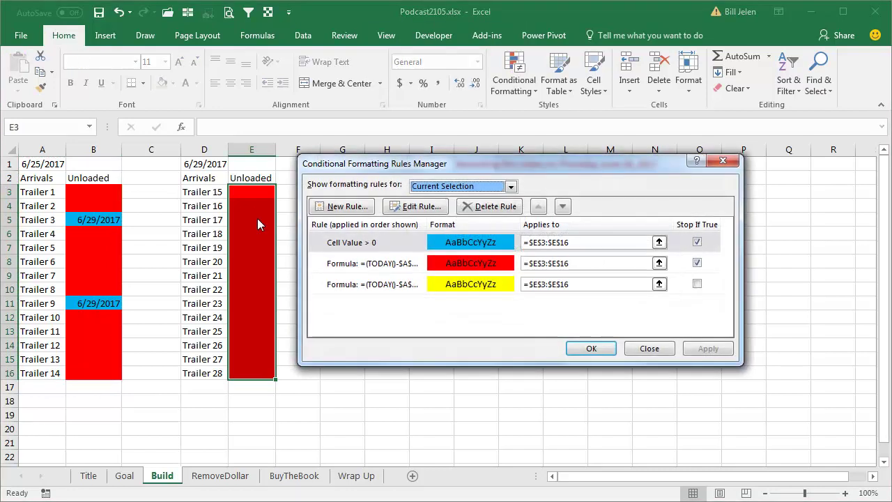
{"action": "left_click", "coordinate": [359, 263]}
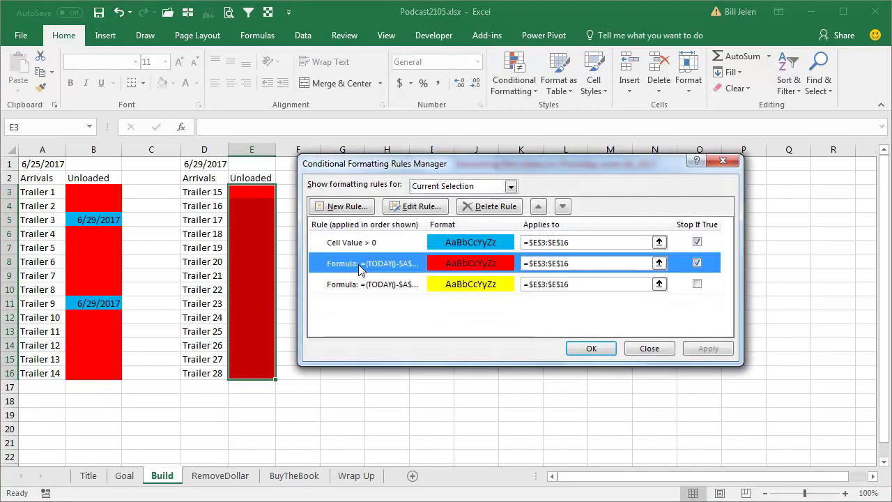
{"action": "left_click", "coordinate": [409, 207]}
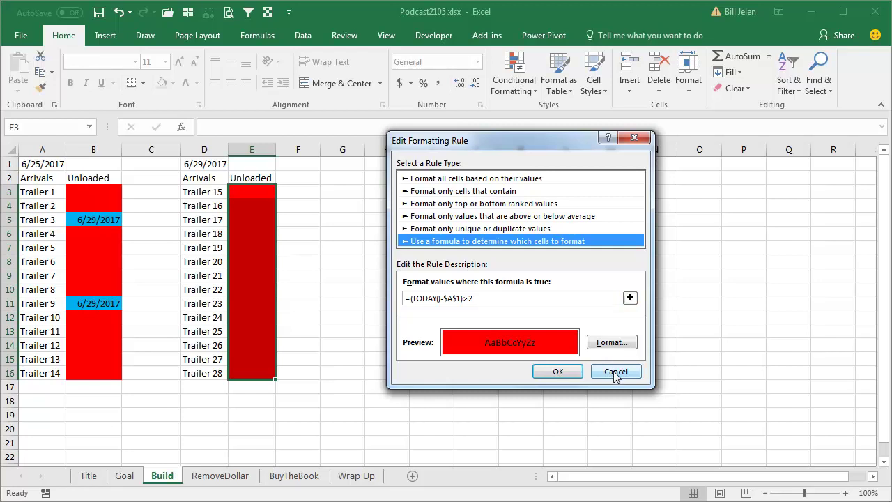
{"action": "left_click", "coordinate": [614, 371]}
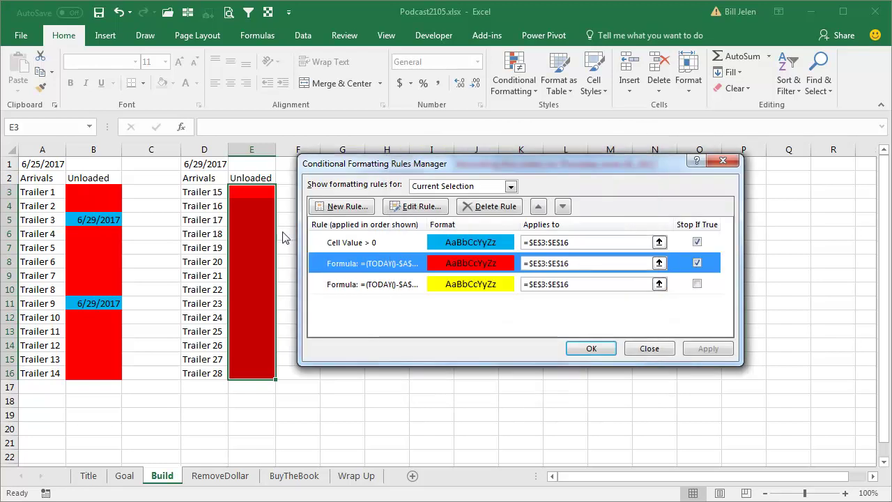
{"action": "left_click", "coordinate": [647, 349]}
Clear the copied table D1:E16 of contents and formats.
{"action": "left_click", "coordinate": [209, 166]}
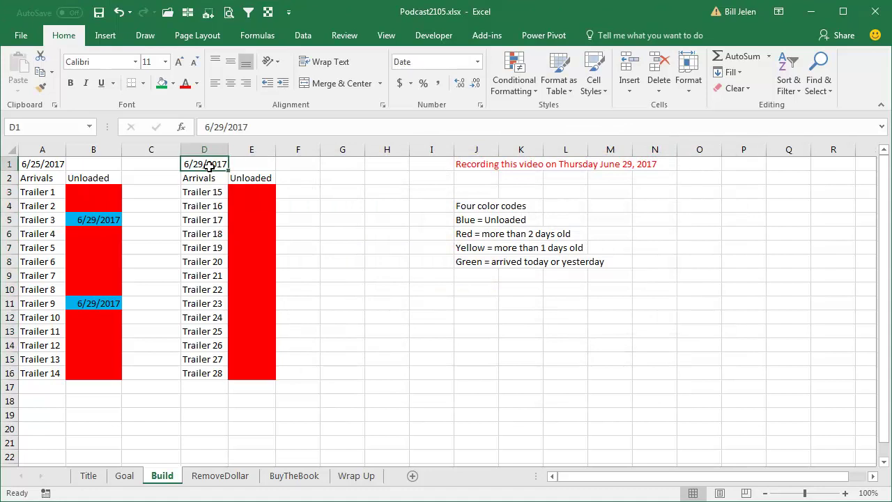
{"action": "key", "text": "ctrl+shift+Down"}
{"action": "key", "text": "shift+Right"}
{"action": "key", "text": "alt+e"}
{"action": "key", "text": "a"}
{"action": "key", "text": "a"}
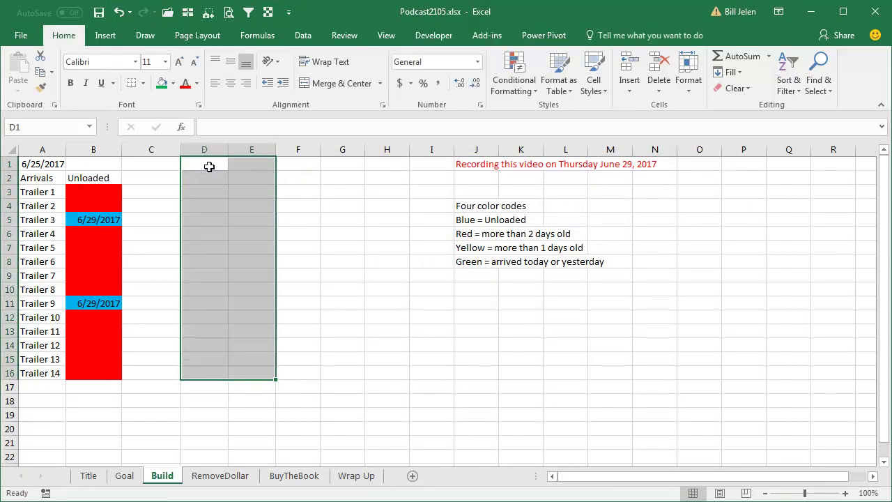
For B3:B16, change the red rule's reference from $A$1 to A$1.
{"action": "key", "text": "Left"}
{"action": "key", "text": "Left"}
{"action": "key", "text": "Down"}
{"action": "key", "text": "Down"}
{"action": "key", "text": "shift+Down"}
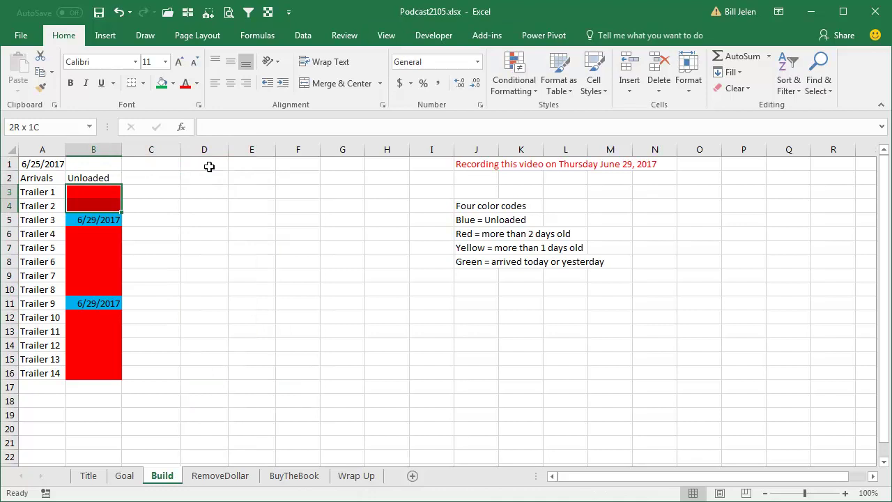
{"action": "key", "text": "shift+Down"}
{"action": "key", "text": "shift+Down"}
{"action": "key", "text": "shift+Down"}
{"action": "key", "text": "shift+Down"}
{"action": "key", "text": "shift+Down"}
{"action": "key", "text": "shift+Down"}
{"action": "key", "text": "alt+o"}
{"action": "key", "text": "d"}
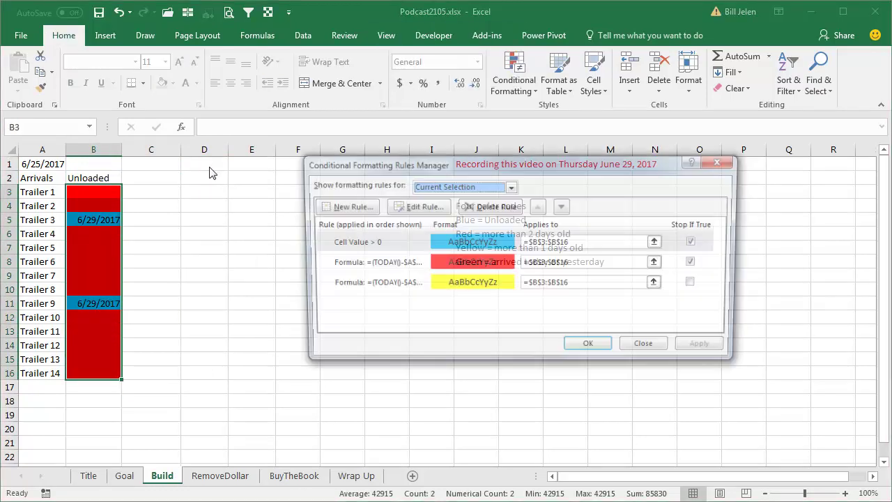
{"action": "left_click", "coordinate": [355, 264]}
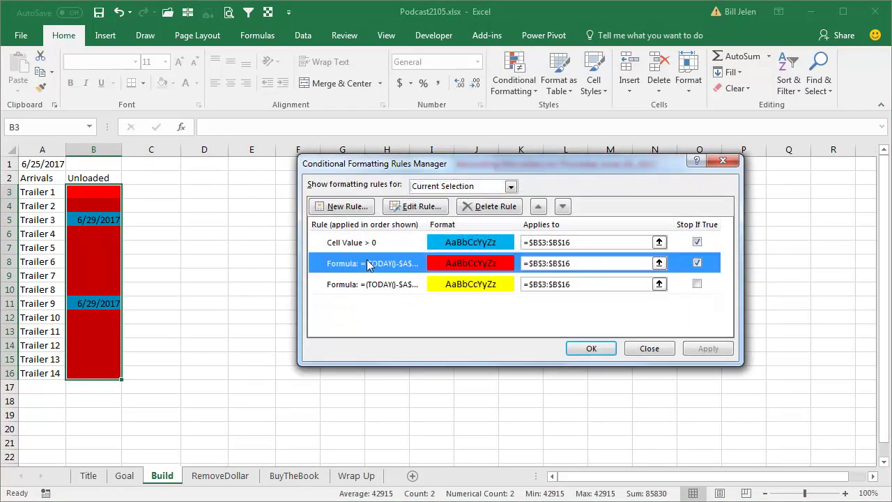
{"action": "left_click", "coordinate": [400, 208]}
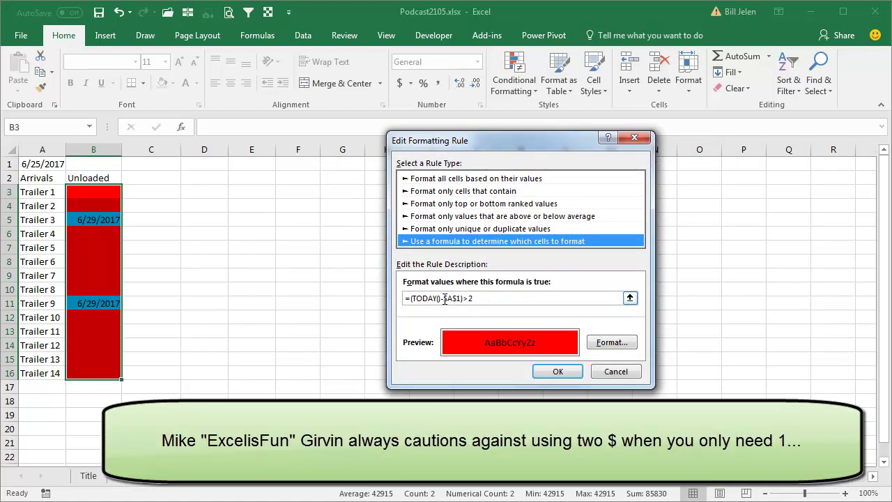
{"action": "left_click", "coordinate": [445, 299]}
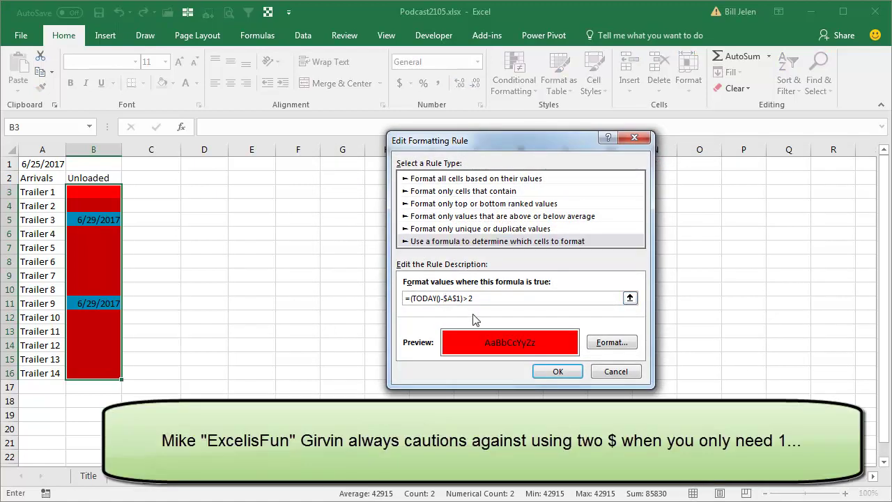
{"action": "key", "text": "Delete"}
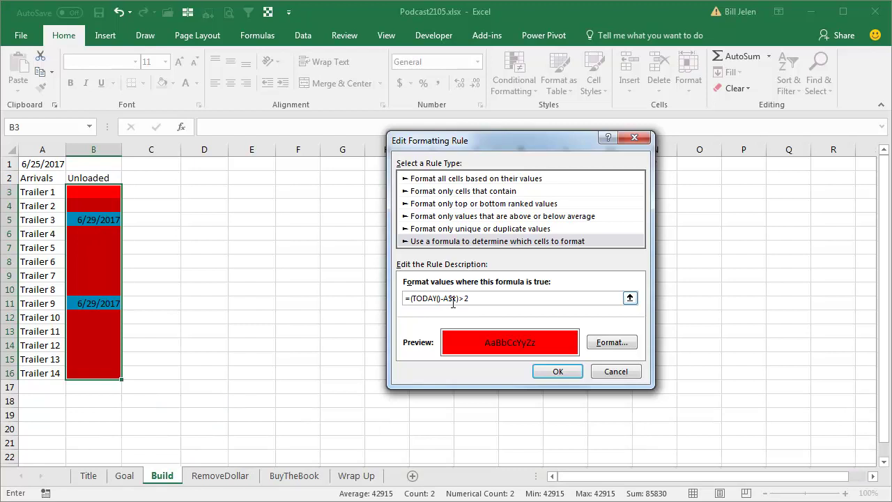
{"action": "left_click", "coordinate": [557, 370]}
Change the yellow rule to =(TODAY()-A$1)>1 and apply the rules.
{"action": "left_click", "coordinate": [411, 285]}
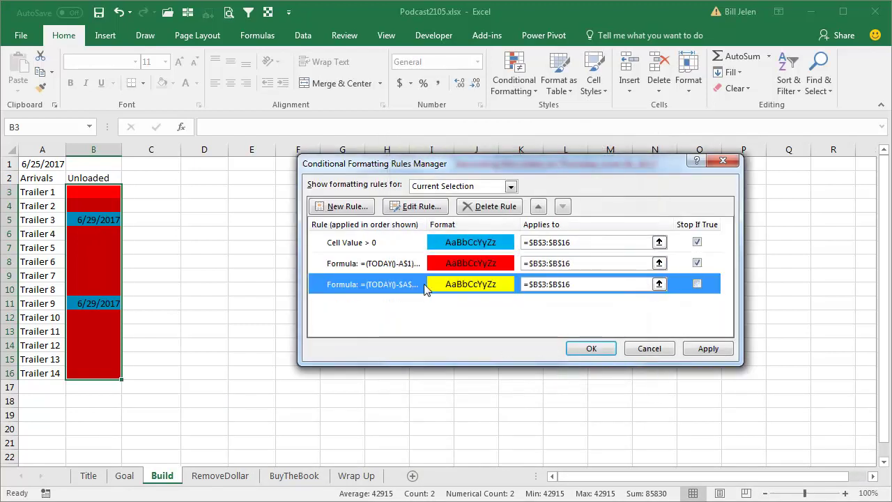
{"action": "left_click", "coordinate": [411, 206]}
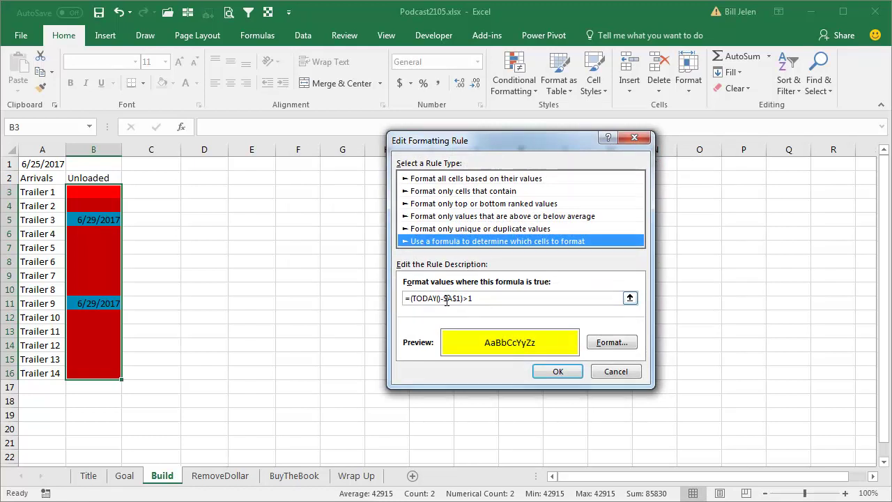
{"action": "left_click", "coordinate": [444, 298]}
{"action": "key", "text": "Delete"}
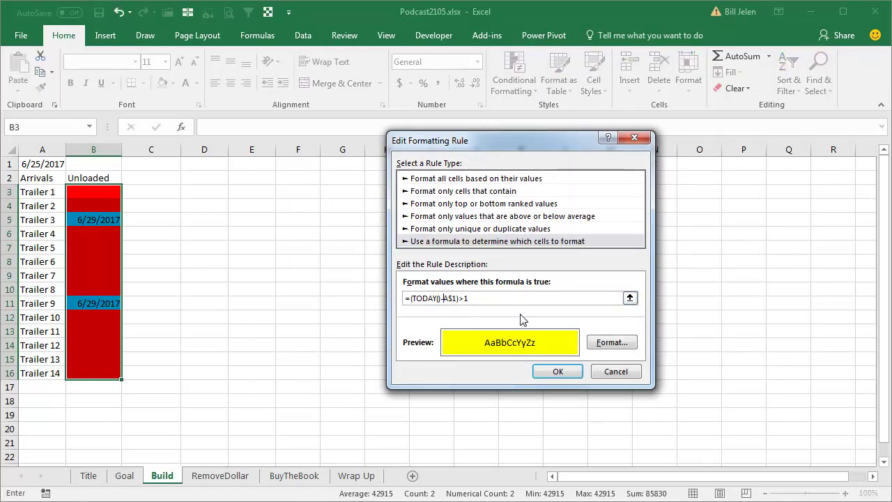
{"action": "left_click", "coordinate": [557, 371]}
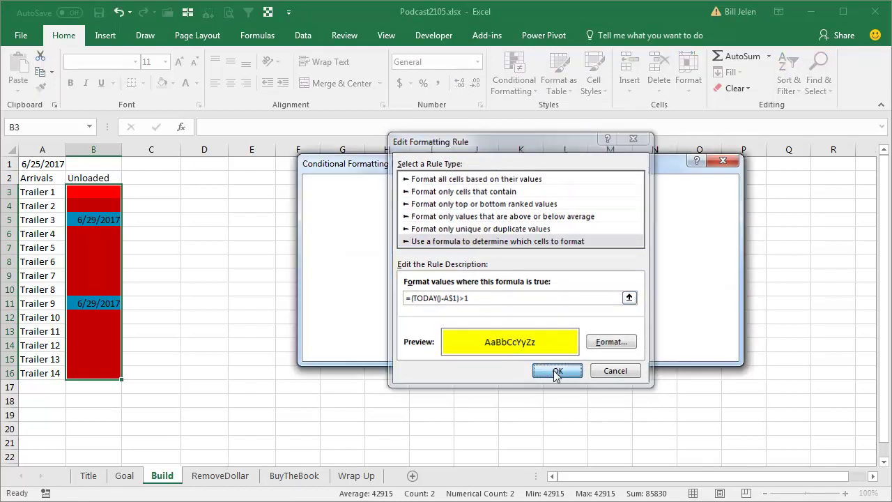
{"action": "left_click", "coordinate": [586, 350]}
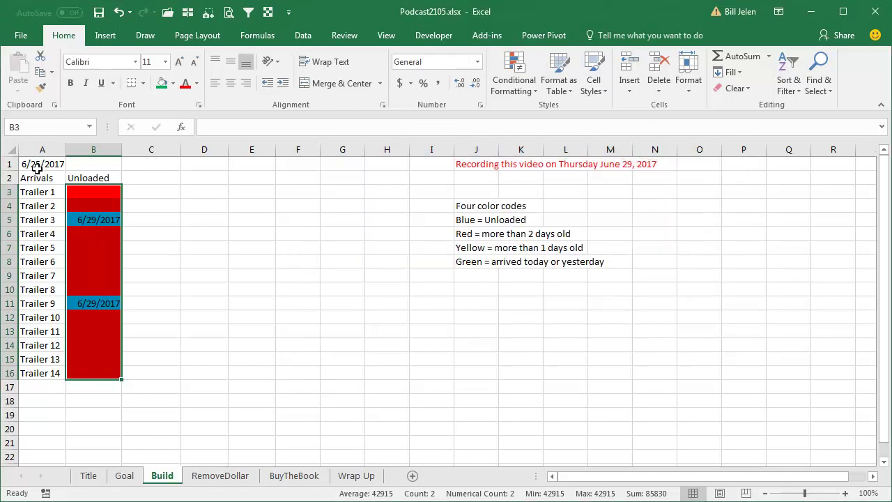
Copy the trailer table A1:B16 to D1 and date the copy 6/26/2017.
{"action": "left_click_drag", "start_coordinate": [36, 164], "coordinate": [93, 369]}
{"action": "key", "text": "ctrl+c"}
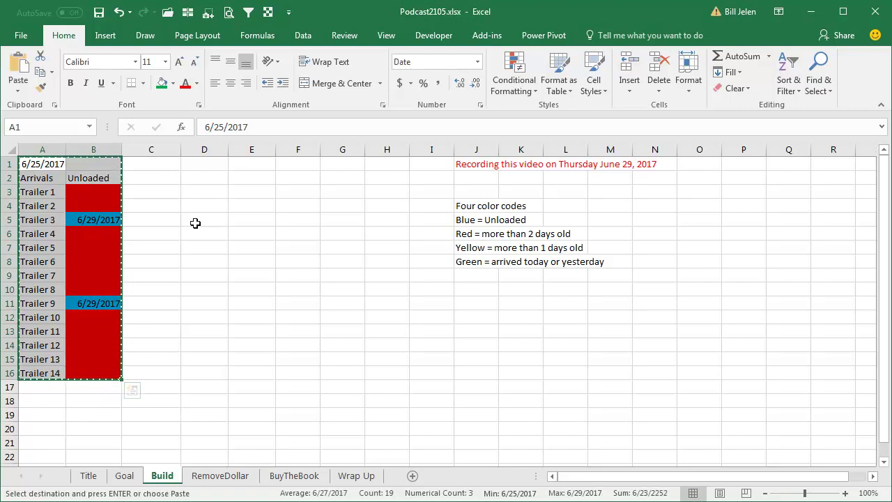
{"action": "left_click", "coordinate": [203, 166]}
{"action": "key", "text": "ctrl+v"}
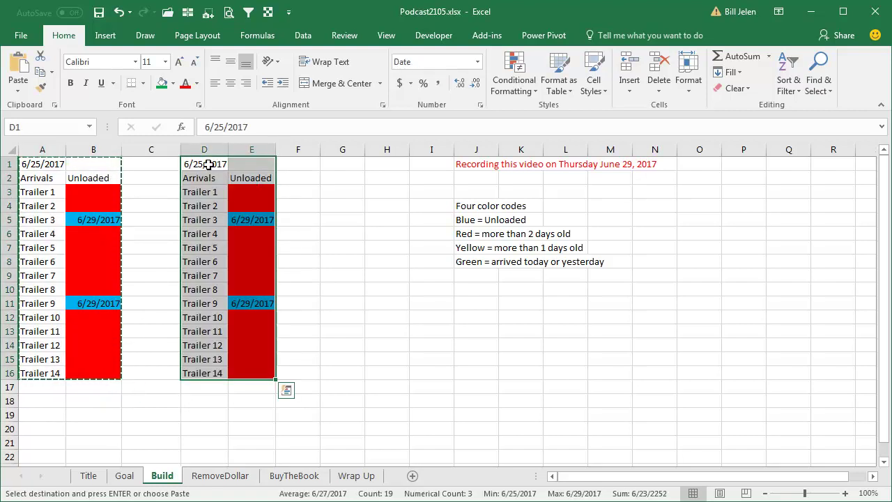
{"action": "left_click", "coordinate": [209, 165]}
{"action": "type", "text": "6/29/2017"}
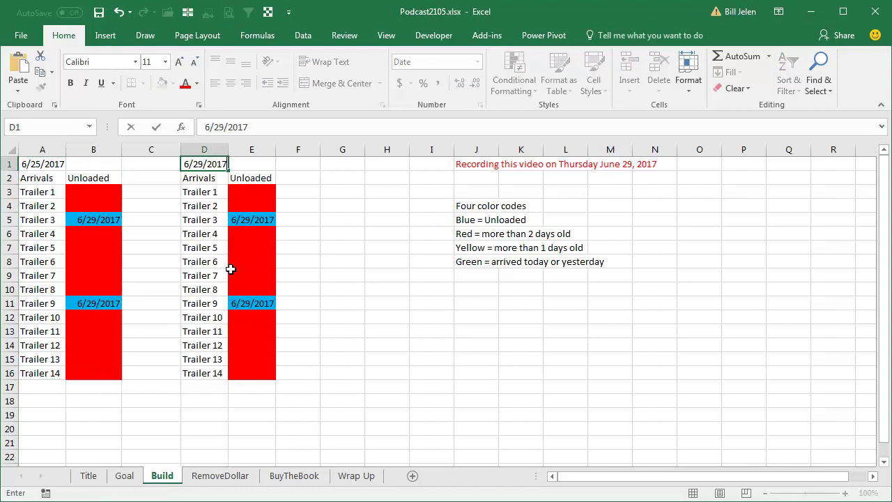
{"action": "key", "text": "Return"}
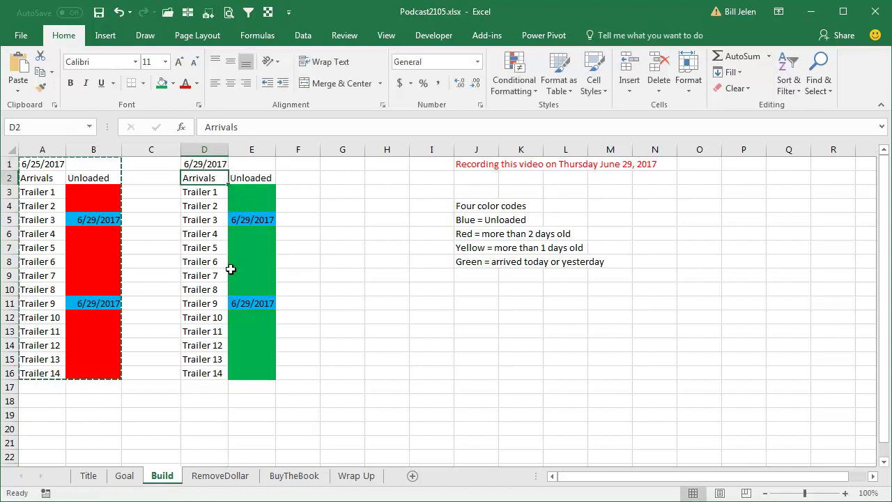
{"action": "key", "text": "Up"}
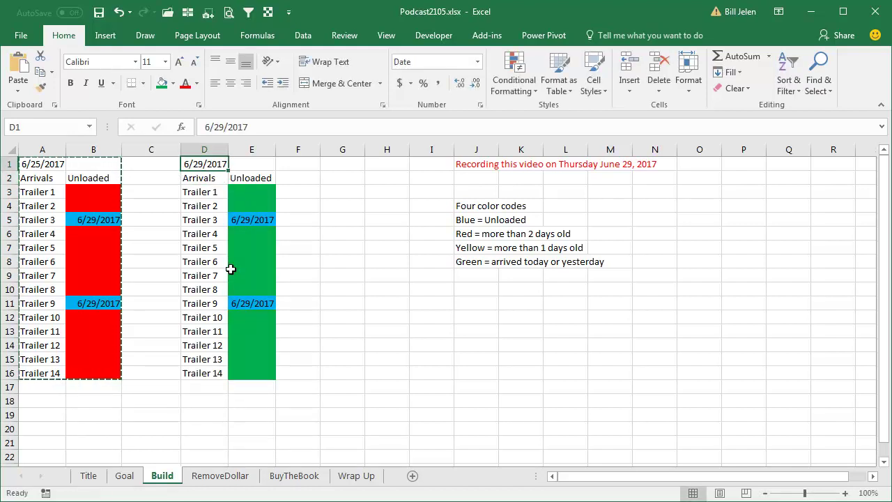
{"action": "type", "text": "6/26/"}
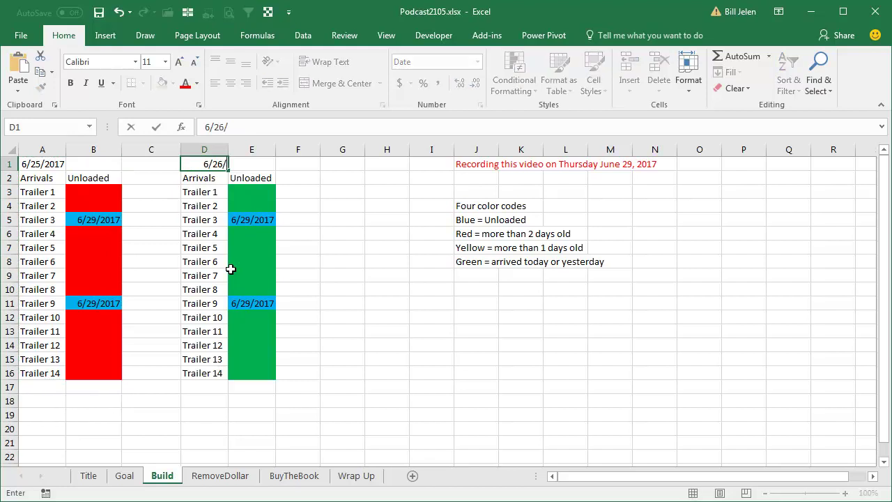
{"action": "key", "text": "ctrl+Return"}
Copy D1:E16 to G1, autofit its columns, and date it 6/27/2017.
{"action": "key", "text": "ctrl+shift+Down"}
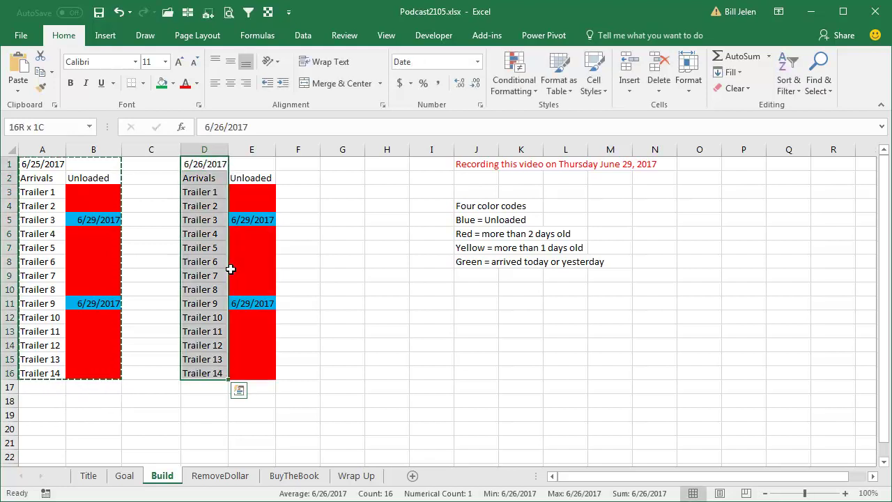
{"action": "key", "text": "shift+Right"}
{"action": "key", "text": "ctrl+c"}
{"action": "key", "text": "Right"}
{"action": "key", "text": "Right"}
{"action": "key", "text": "Right"}
{"action": "key", "text": "ctrl+v"}
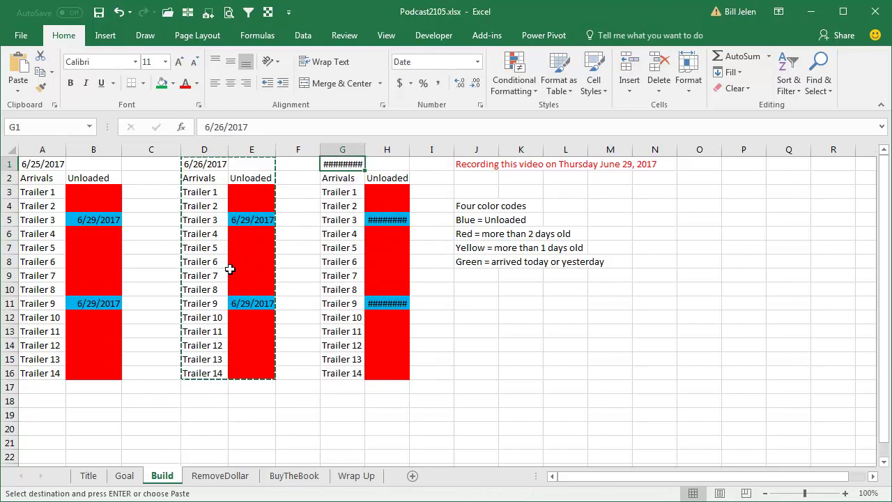
{"action": "key", "text": "alt+h"}
{"action": "type", "text": "oi"}
{"action": "type", "text": "6/27"}
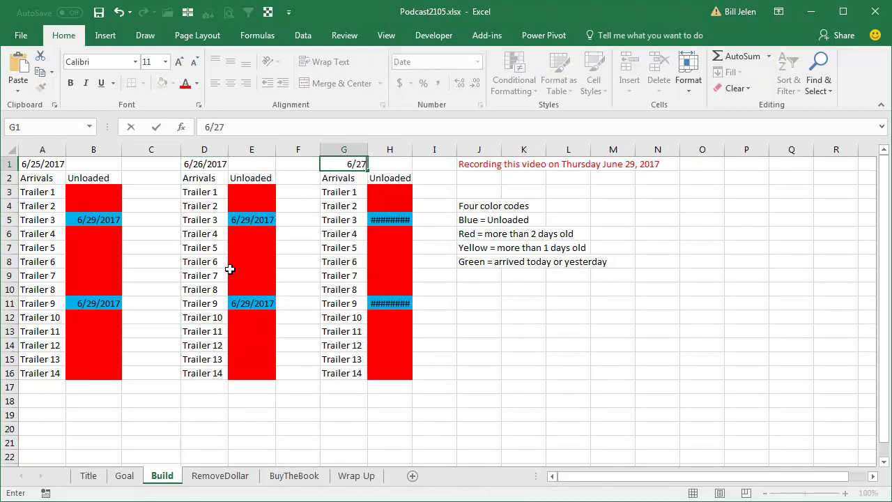
{"action": "type", "text": "/2017"}
{"action": "key", "text": "Return"}
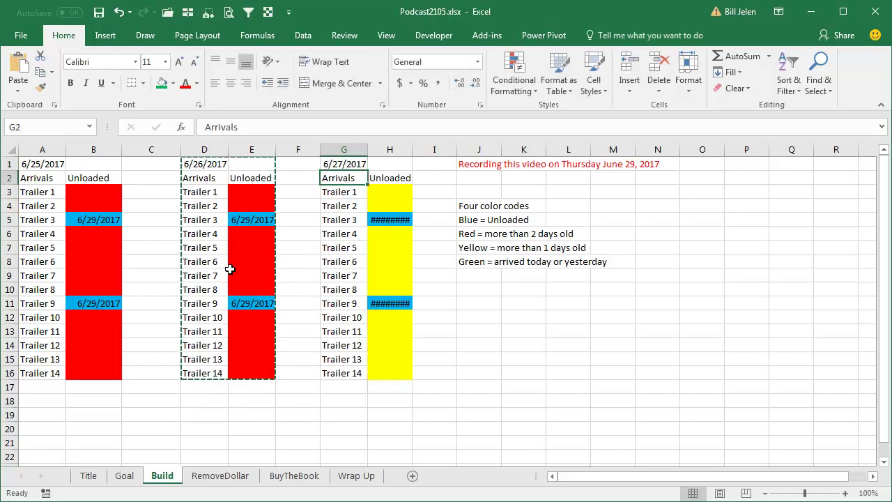
Copy the third table G1:H16 and paste it at A18, below the first table.
{"action": "key", "text": "Up"}
{"action": "key", "text": "ctrl+shift+Down"}
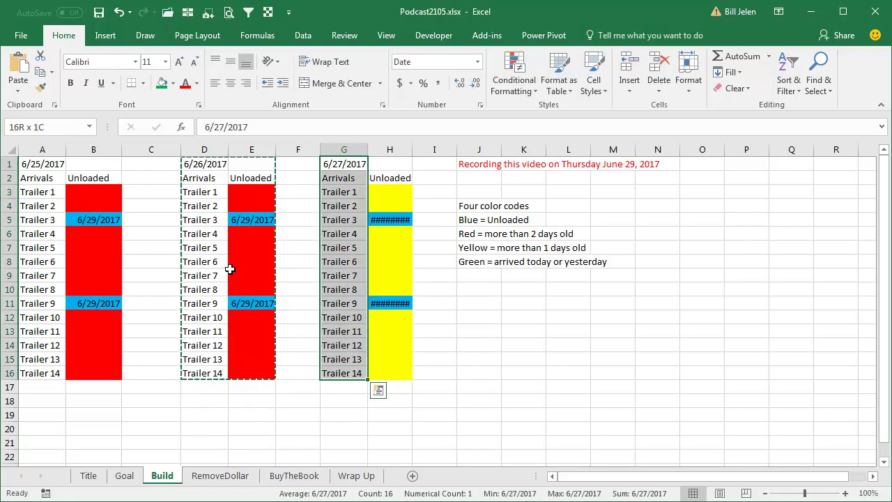
{"action": "key", "text": "shift+Right"}
{"action": "key", "text": "ctrl+c"}
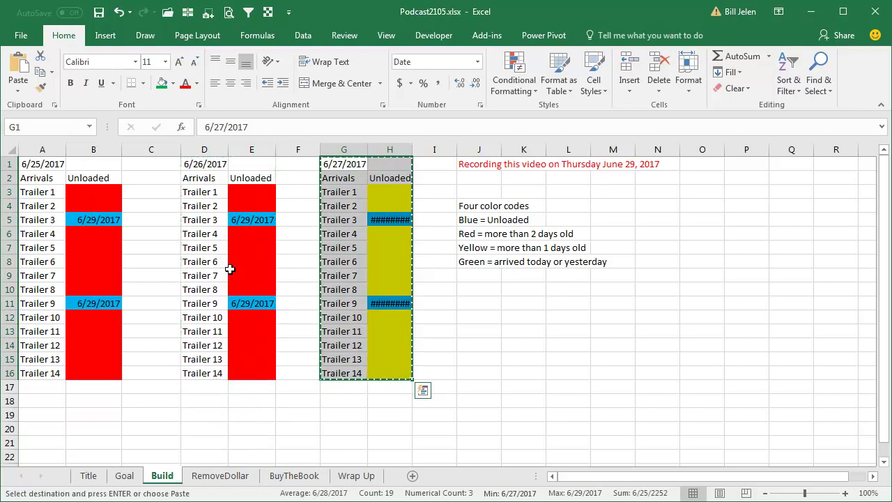
{"action": "key", "text": "Down"}
{"action": "key", "text": "Down"}
{"action": "key", "text": "Down"}
{"action": "key", "text": "Down"}
{"action": "key", "text": "Down"}
{"action": "key", "text": "Down"}
{"action": "key", "text": "Down"}
{"action": "key", "text": "Left"}
{"action": "key", "text": "Down"}
{"action": "key", "text": "Left"}
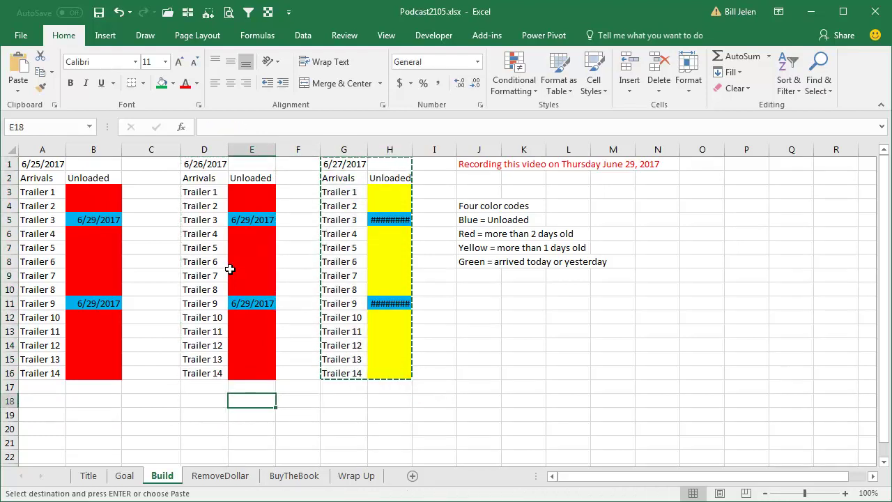
{"action": "key", "text": "Left"}
{"action": "key", "text": "Left"}
{"action": "key", "text": "Left"}
{"action": "key", "text": "Left"}
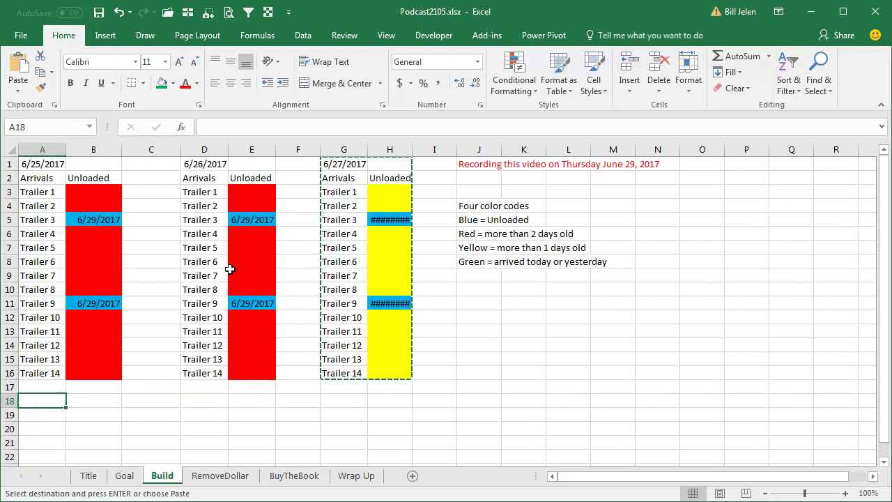
{"action": "key", "text": "ctrl+v"}
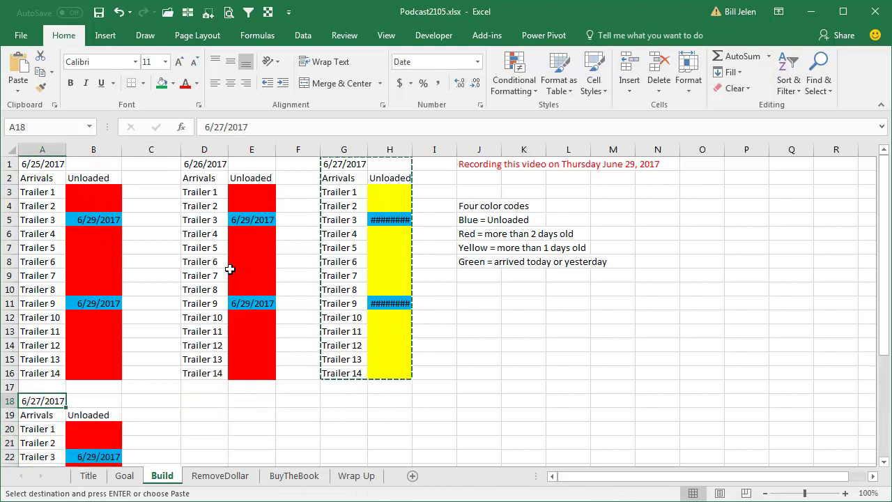
Date the new table 6/28/2017 in A18 and select its first Unloaded cell, B20.
{"action": "type", "text": "6/28"}
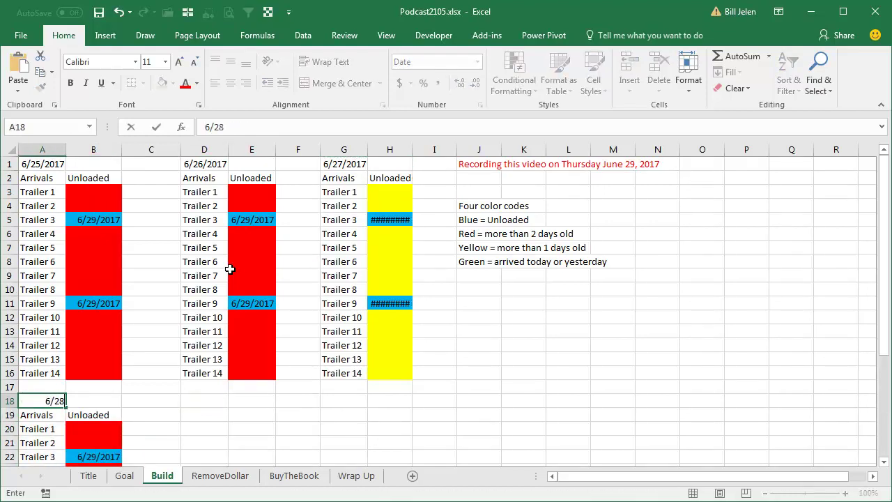
{"action": "key", "text": "Return"}
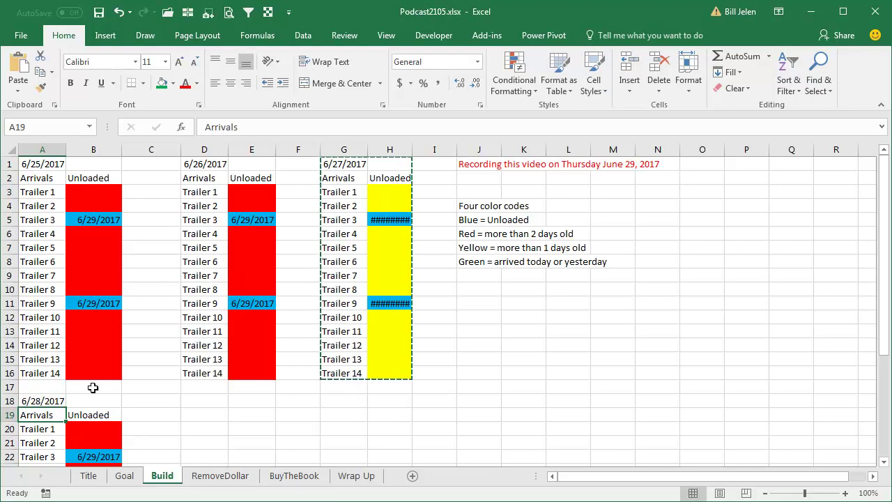
{"action": "left_click", "coordinate": [97, 427]}
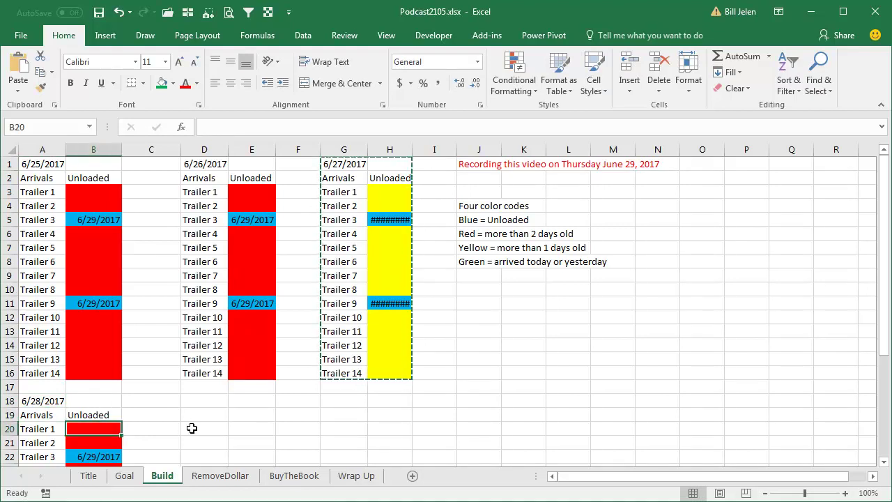
{"action": "key", "text": "alt+o"}
Bring up the rules list and open the red more-than-two-days rule for review.
{"action": "key", "text": "d"}
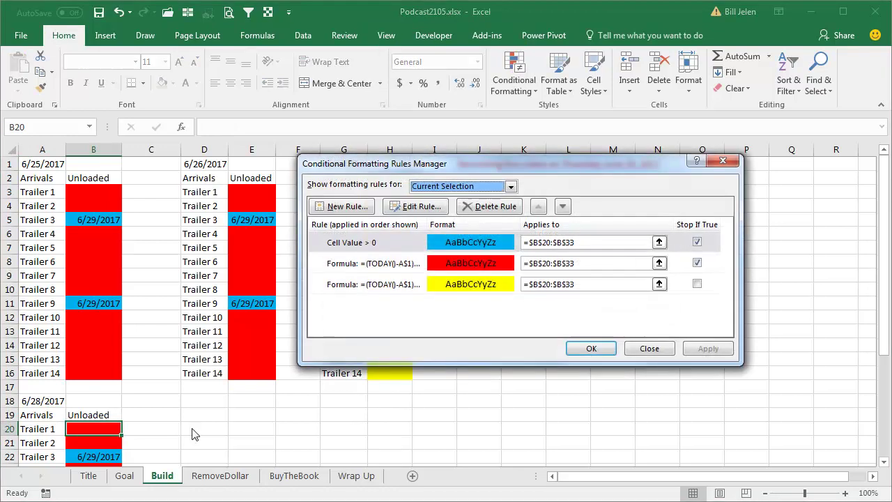
{"action": "left_click", "coordinate": [392, 261]}
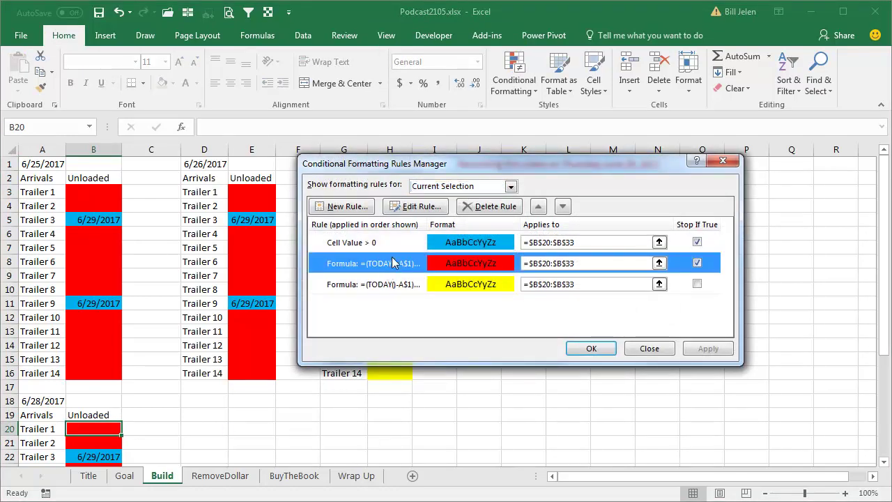
{"action": "left_click", "coordinate": [415, 209]}
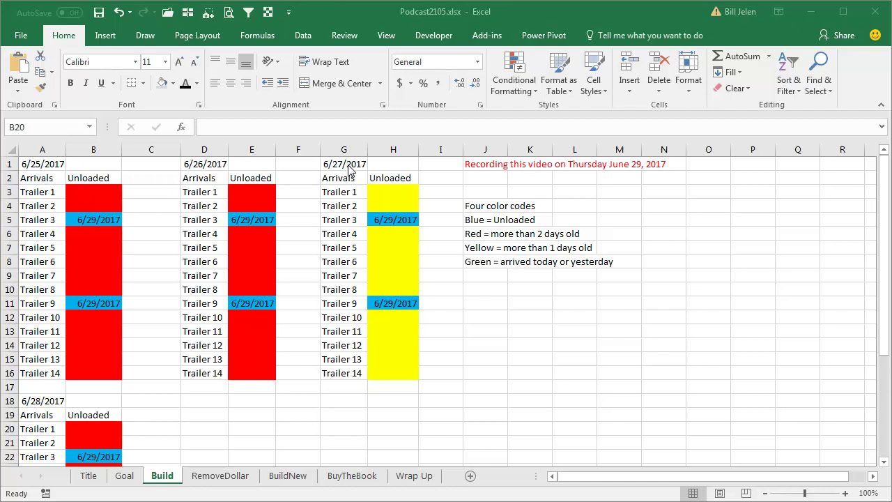
For B20's rules, change the red rule's formula reference from A$1 to A$18.
{"action": "left_click", "coordinate": [91, 425]}
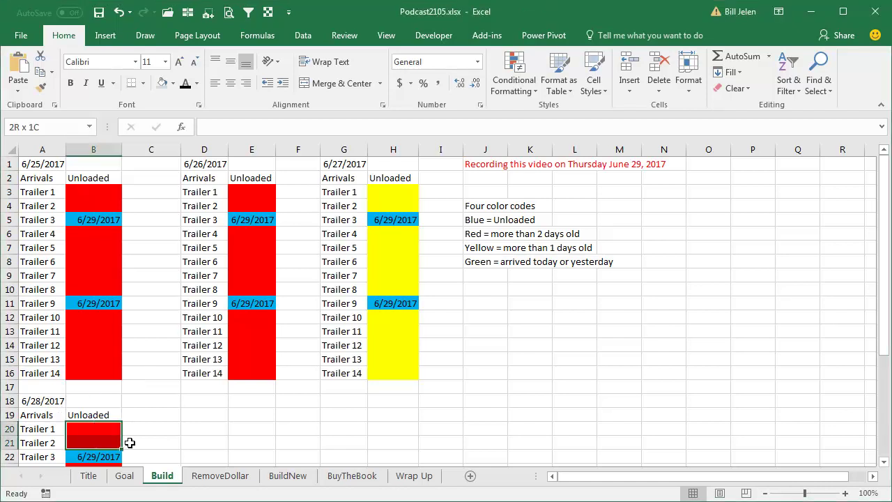
{"action": "scroll", "coordinate": [129, 442], "scroll_direction": "down", "scroll_amount": 4}
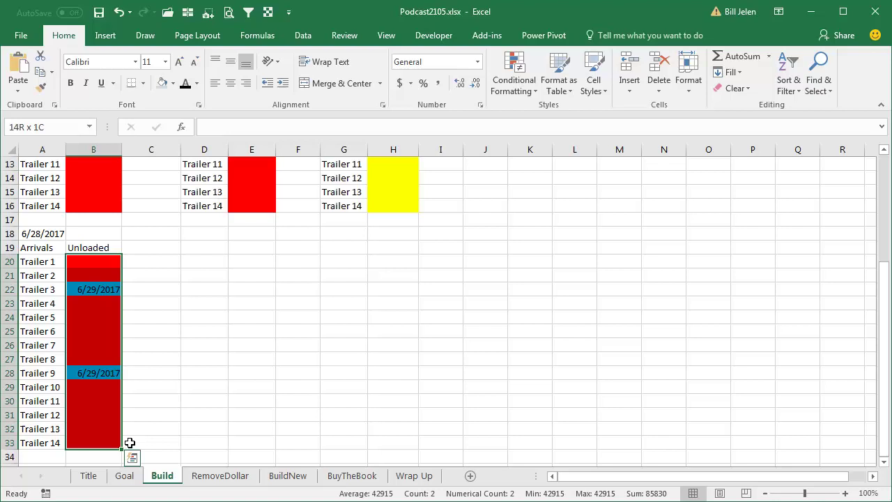
{"action": "key", "text": "alt+o"}
{"action": "key", "text": "d"}
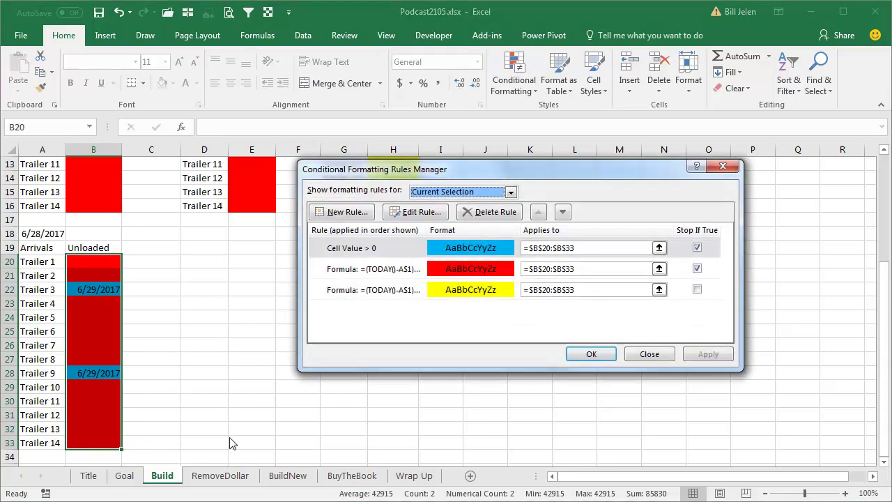
{"action": "left_click", "coordinate": [381, 270]}
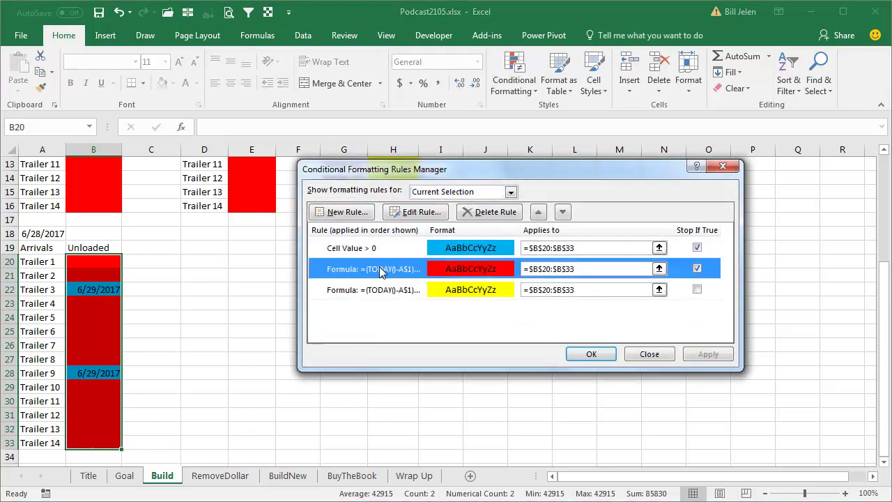
{"action": "left_click", "coordinate": [416, 212]}
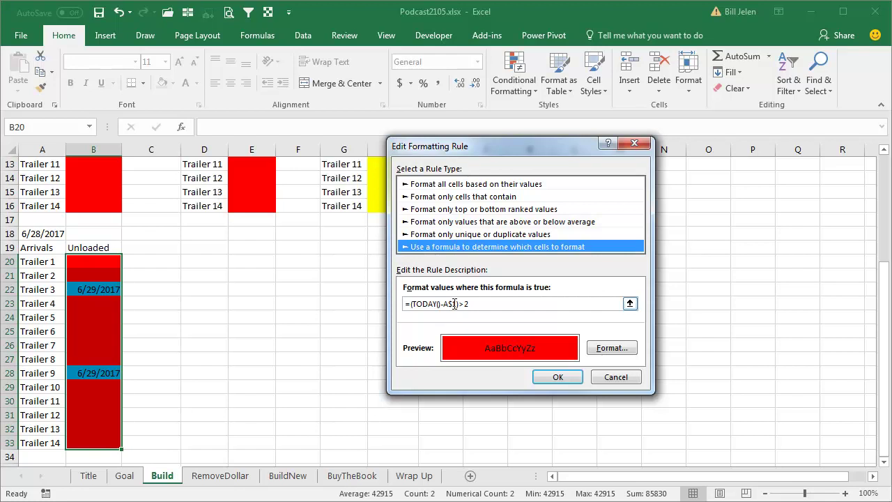
{"action": "left_click", "coordinate": [454, 304]}
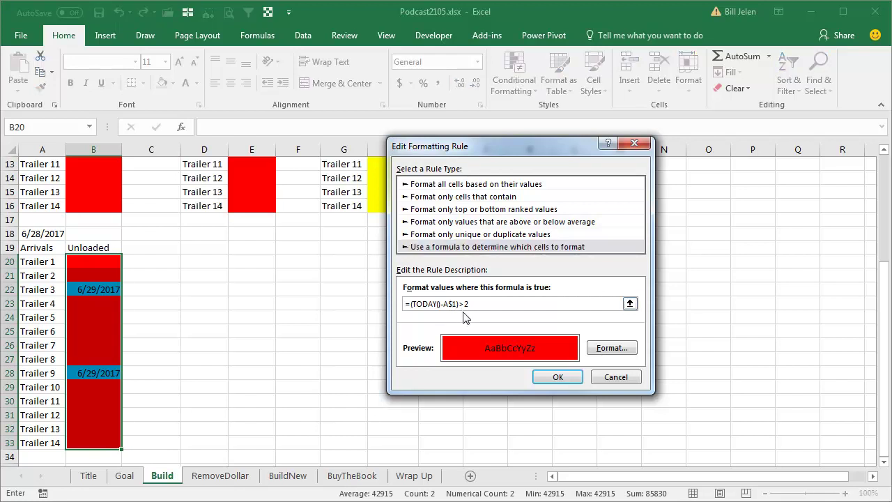
{"action": "type", "text": "18"}
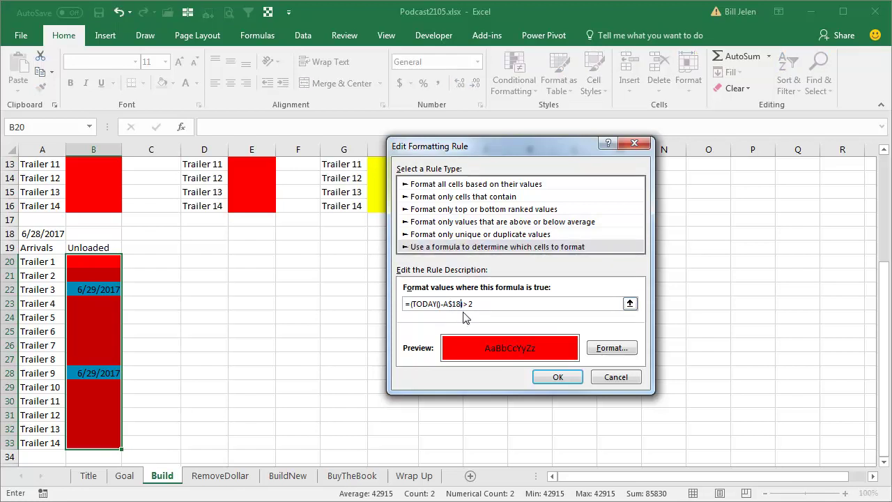
{"action": "left_click", "coordinate": [555, 377]}
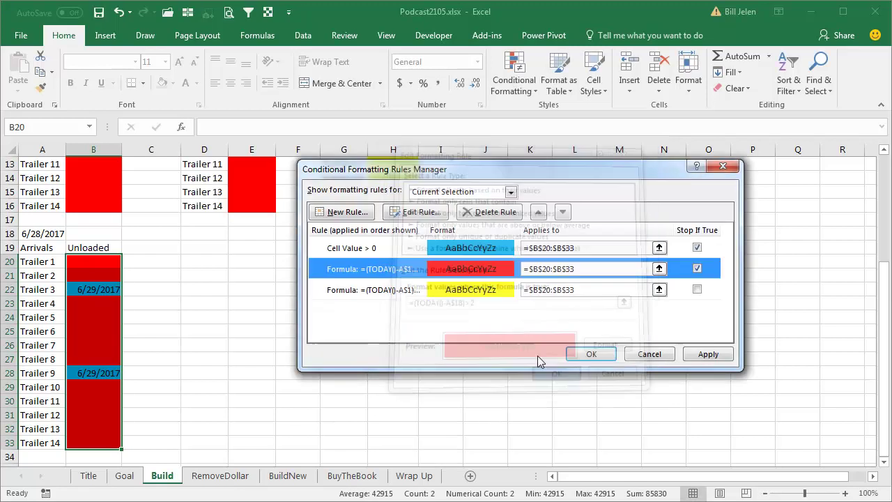
Change the yellow rule's reference to A$18 as well, then apply the rules.
{"action": "left_click", "coordinate": [394, 290]}
{"action": "left_click", "coordinate": [417, 212]}
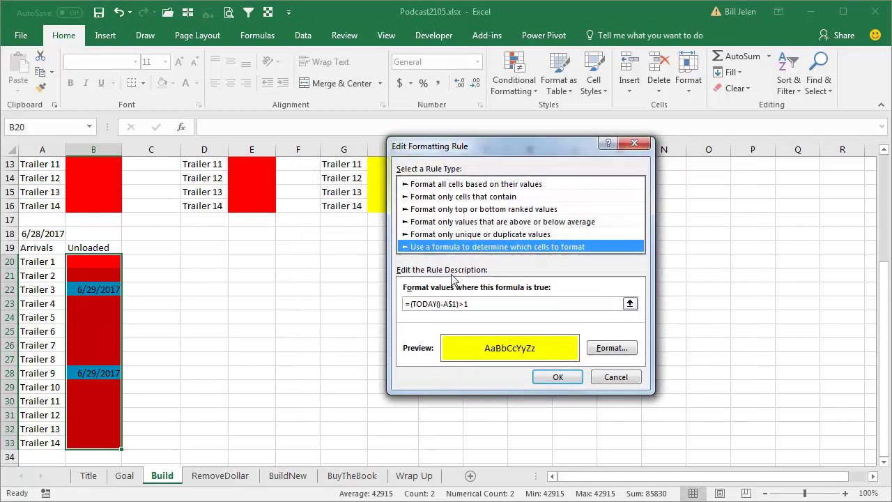
{"action": "left_click", "coordinate": [454, 303]}
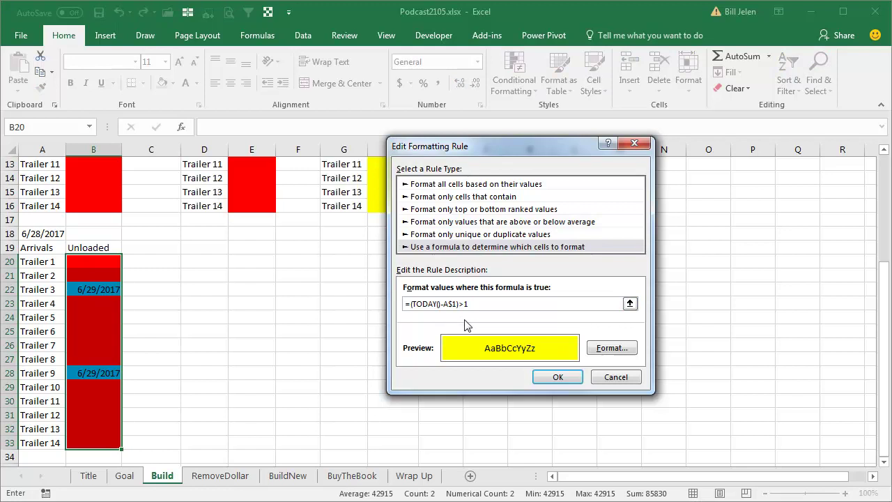
{"action": "type", "text": "8"}
{"action": "left_click", "coordinate": [554, 376]}
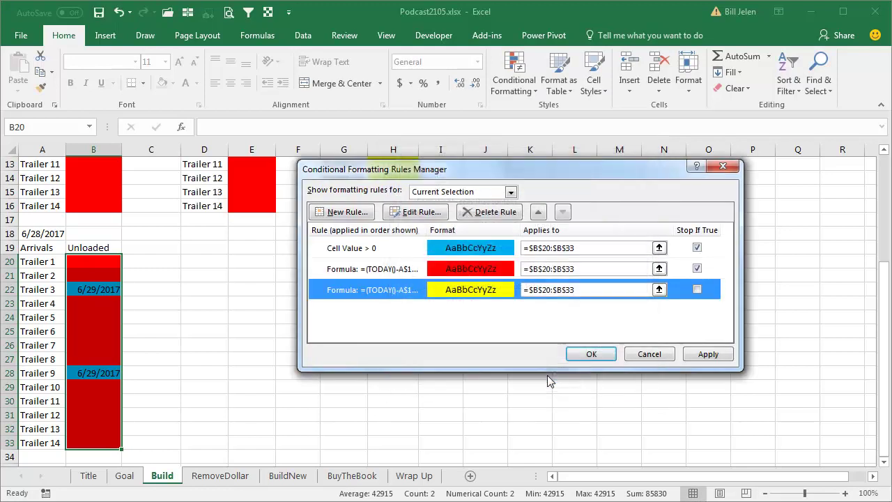
{"action": "left_click", "coordinate": [589, 354]}
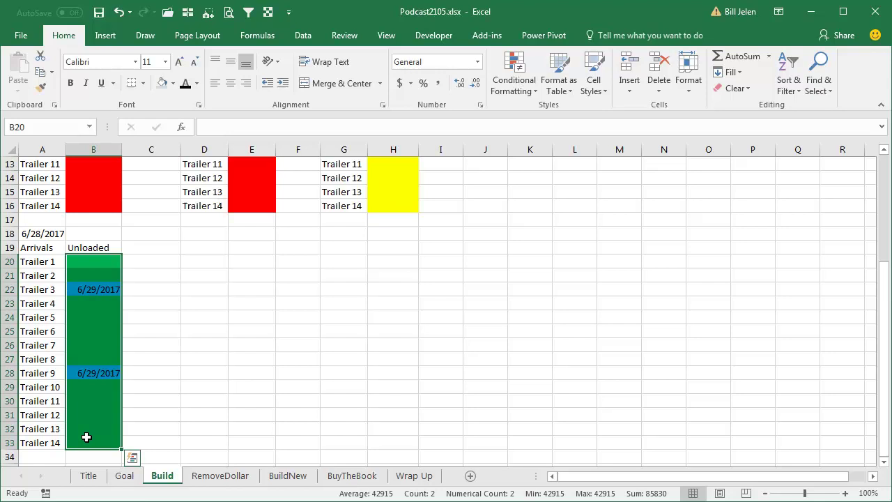
{"action": "left_click", "coordinate": [611, 371]}
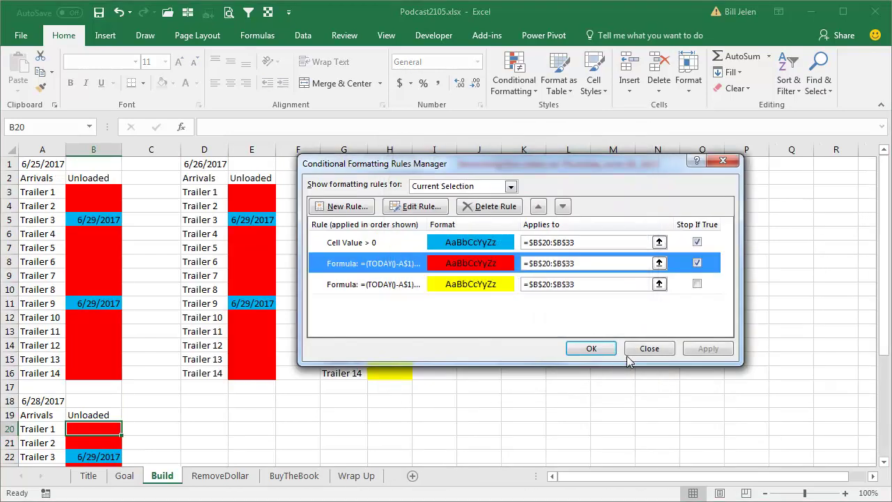
On the RemoveDollar sheet, inspect the $A$1-anchored date formulas in B4 and B9.
{"action": "left_click", "coordinate": [636, 347]}
{"action": "left_click", "coordinate": [240, 477]}
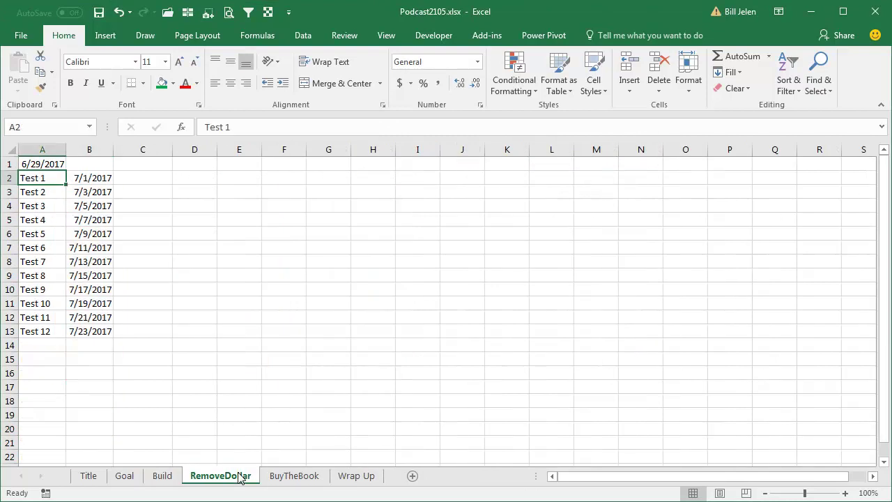
{"action": "left_click", "coordinate": [102, 206]}
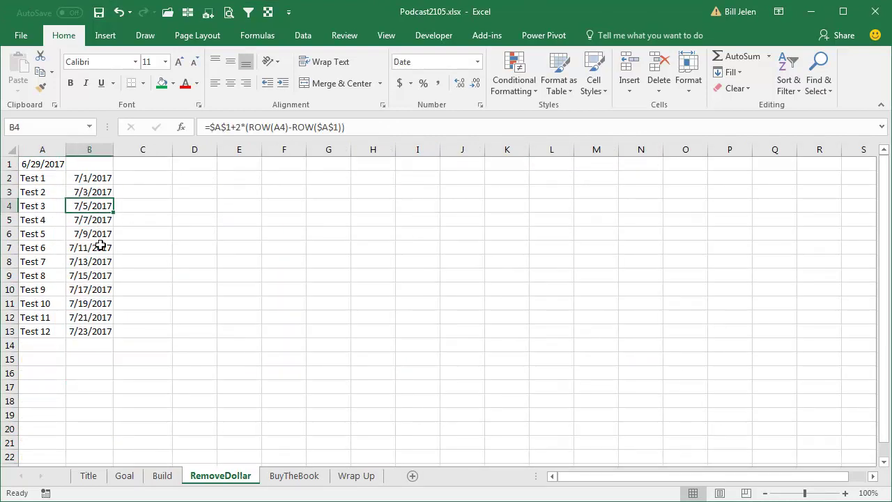
{"action": "left_click", "coordinate": [100, 273]}
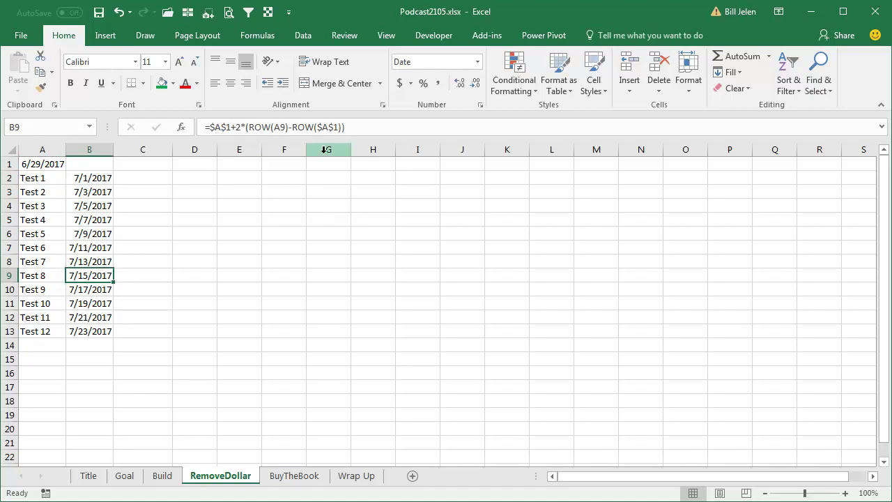
{"action": "left_click", "coordinate": [45, 167]}
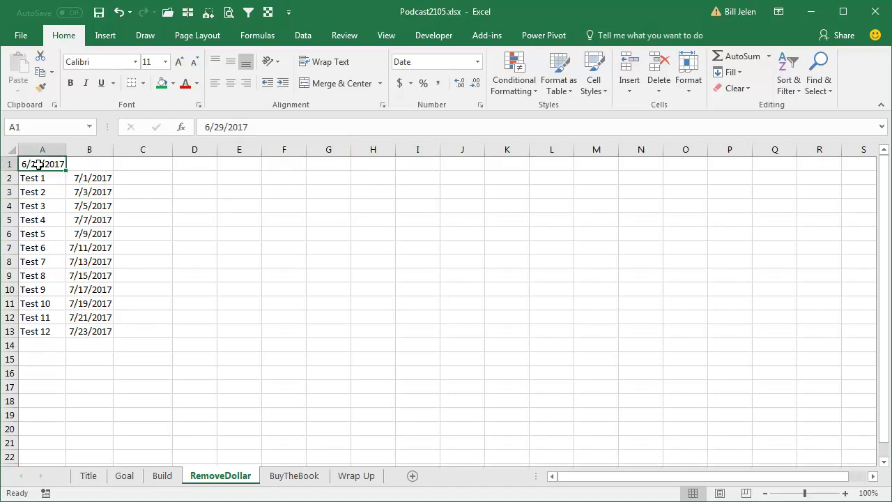
Test-paste copies of the A1:B13 table at D1 and A16, then undo both.
{"action": "key", "text": "ctrl+shift+Down"}
{"action": "key", "text": "ctrl+shift+Right"}
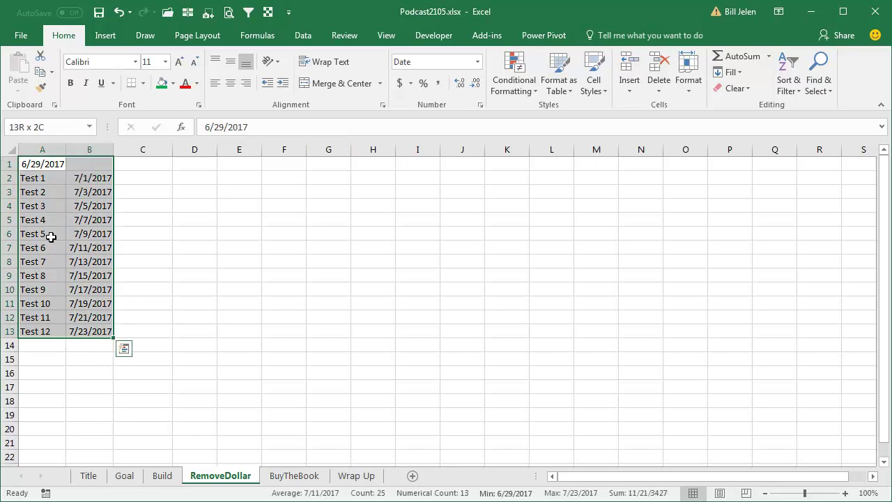
{"action": "key", "text": "ctrl+c"}
{"action": "key", "text": "Right"}
{"action": "key", "text": "Right"}
{"action": "key", "text": "Right"}
{"action": "key", "text": "Right"}
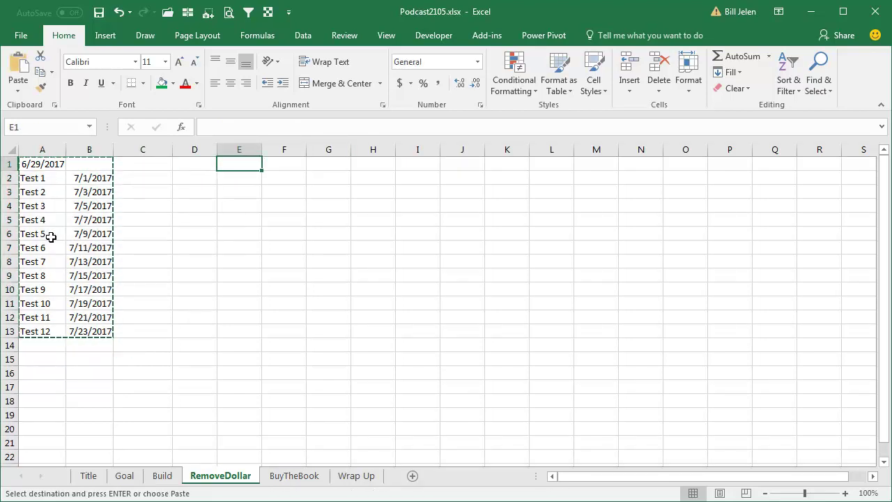
{"action": "key", "text": "Left"}
{"action": "key", "text": "Return"}
{"action": "key", "text": "ctrl+c"}
{"action": "key", "text": "Down"}
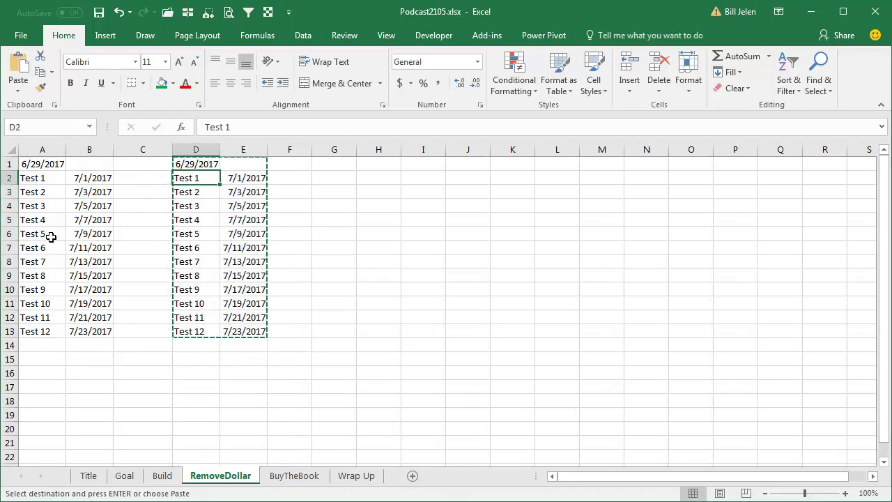
{"action": "key", "text": "Down"}
{"action": "key", "text": "Down"}
{"action": "key", "text": "Down"}
{"action": "key", "text": "Down"}
{"action": "key", "text": "Down"}
{"action": "key", "text": "Down"}
{"action": "key", "text": "Left"}
{"action": "key", "text": "Left"}
{"action": "key", "text": "Left"}
{"action": "key", "text": "Up"}
{"action": "key", "text": "Up"}
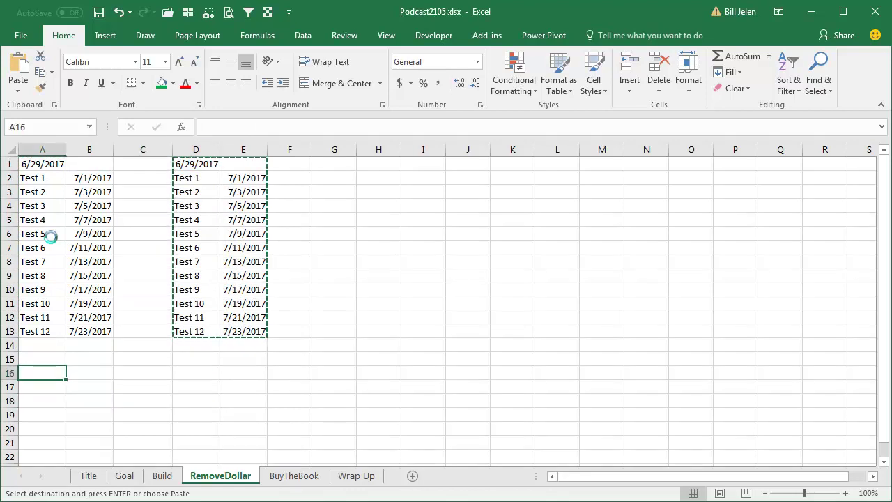
{"action": "key", "text": "ctrl+v"}
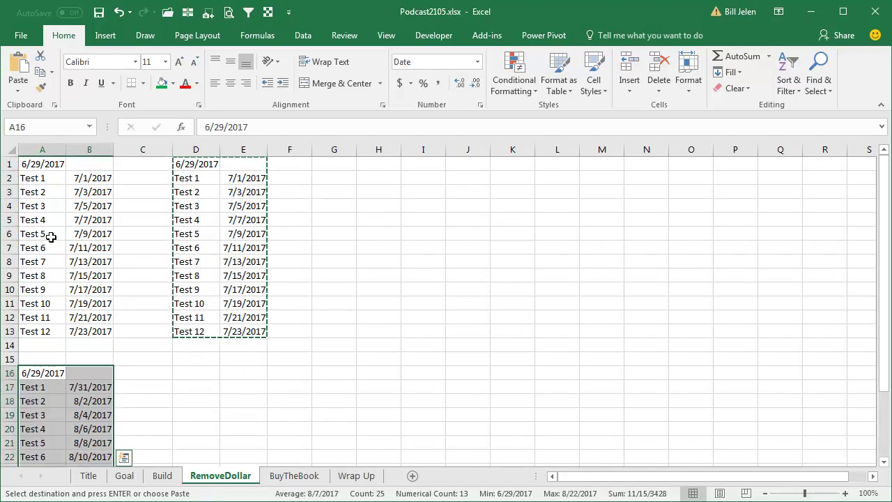
{"action": "key", "text": "ctrl+z"}
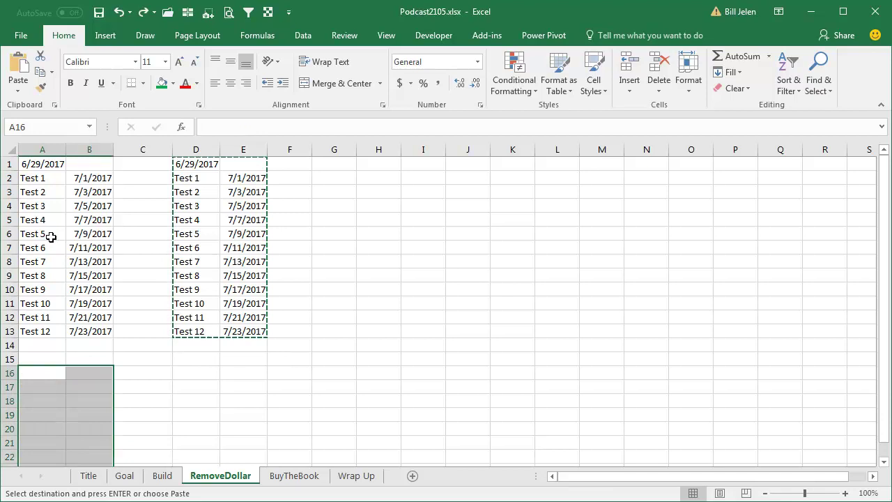
{"action": "key", "text": "ctrl+z"}
{"action": "key", "text": "ctrl+z"}
Select the date formulas in B2:B13.
{"action": "key", "text": "Left"}
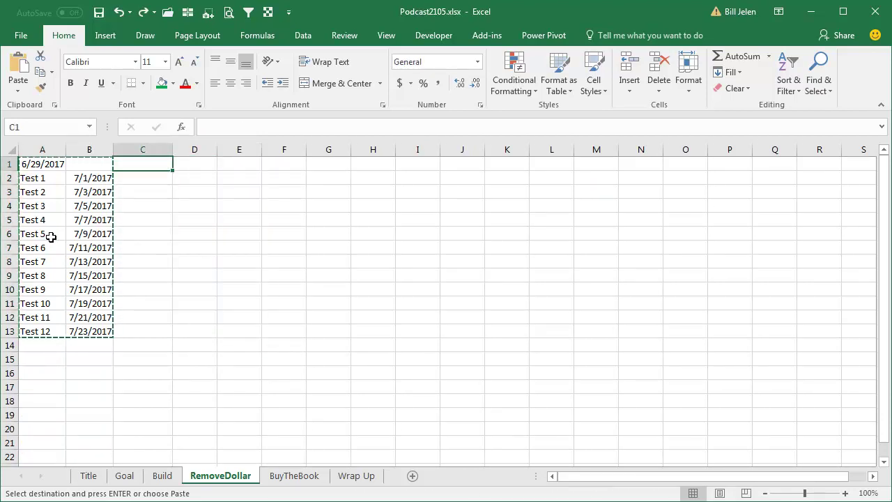
{"action": "key", "text": "Left"}
{"action": "key", "text": "Left"}
{"action": "key", "text": "Right"}
{"action": "key", "text": "Down"}
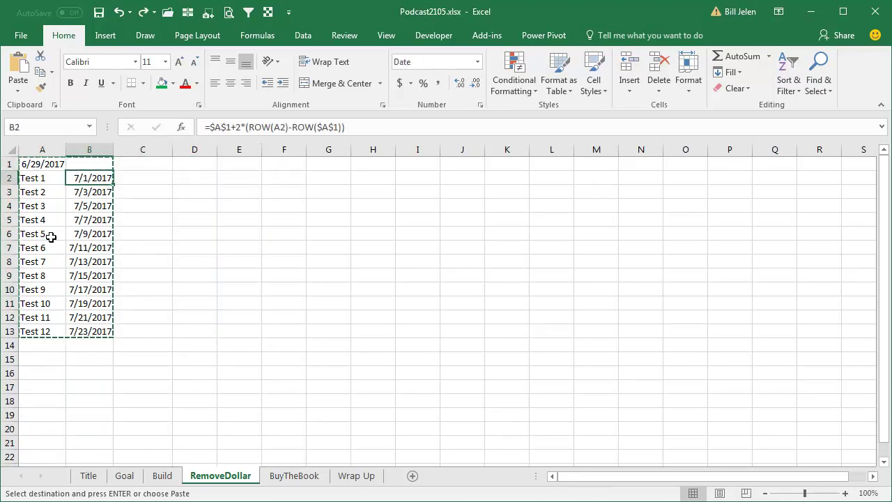
{"action": "key", "text": "ctrl+shift+Down"}
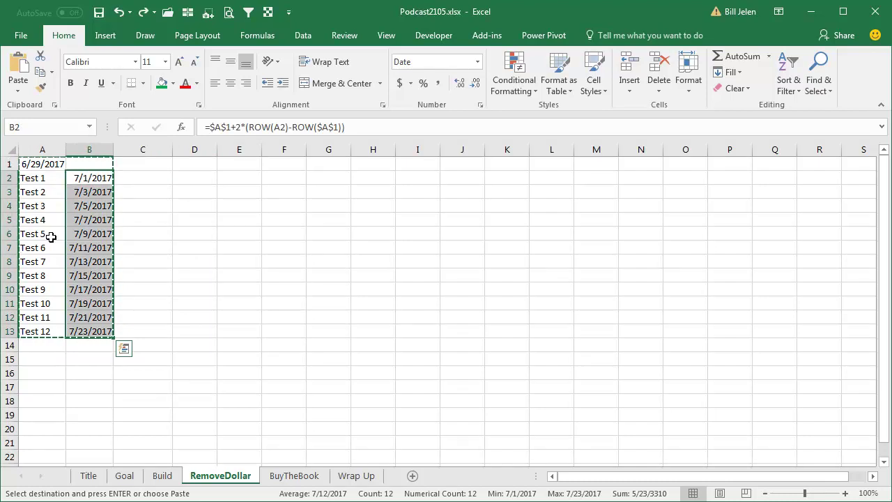
Replace every $A$1 with A1 in the selected date formulas.
{"action": "key", "text": "ctrl+h"}
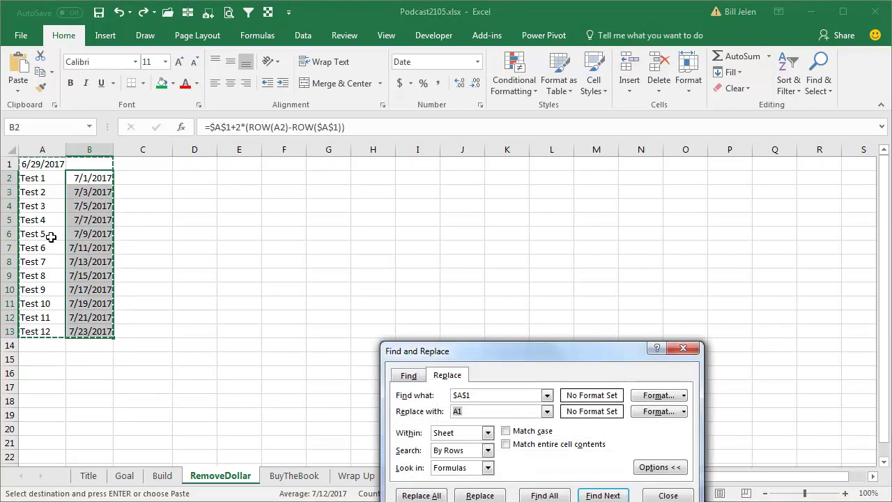
{"action": "left_click_drag", "start_coordinate": [456, 351], "coordinate": [292, 200]}
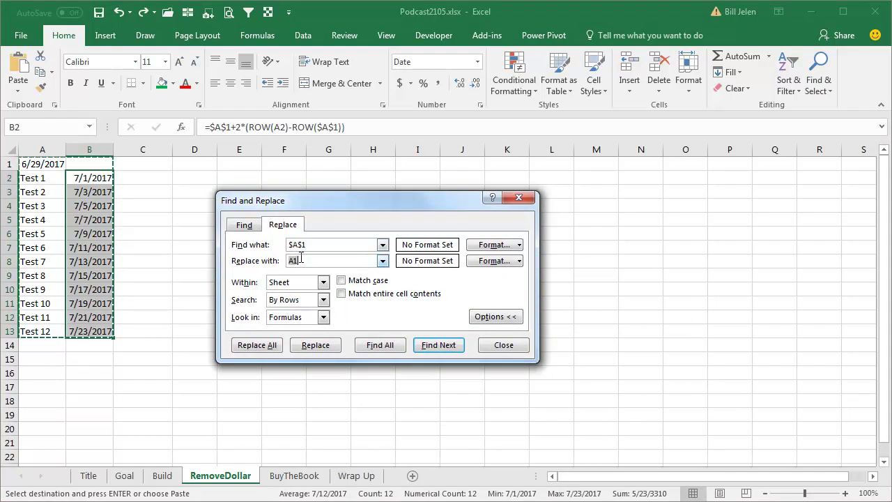
{"action": "left_click", "coordinate": [261, 345]}
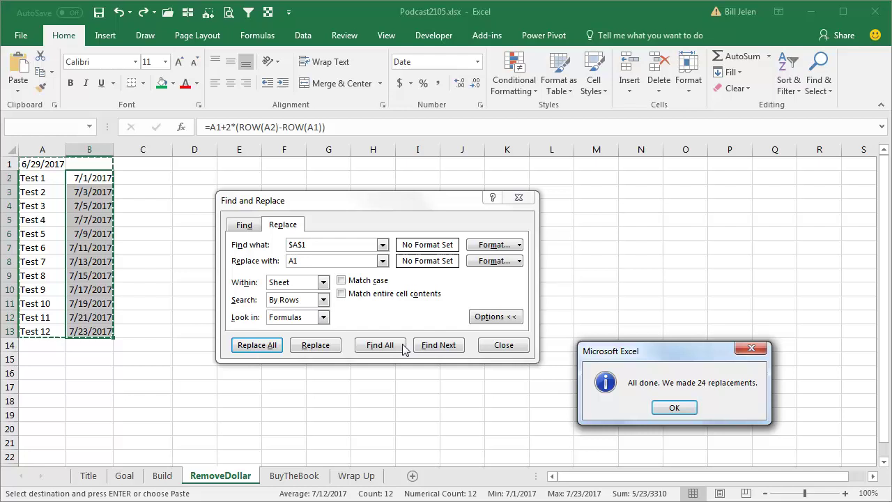
{"action": "left_click", "coordinate": [672, 409]}
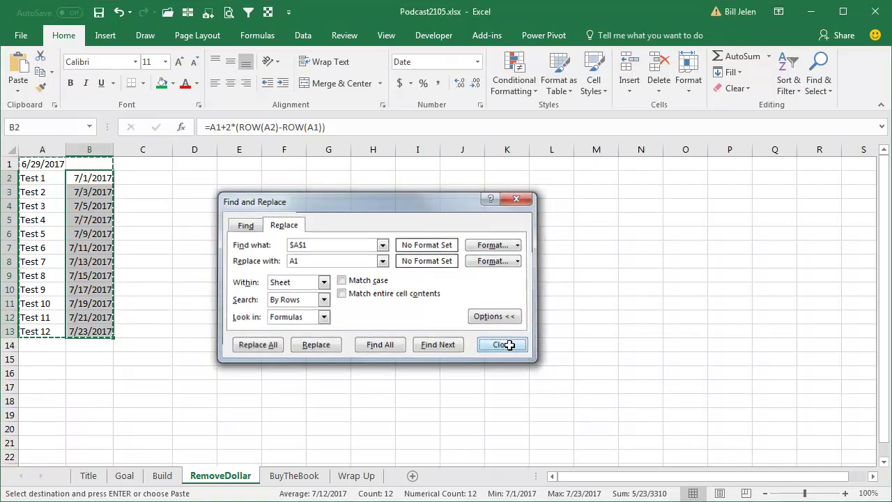
{"action": "left_click", "coordinate": [509, 344]}
Paste copies of the test table at D1 and A16, widen column D, and check the formulas.
{"action": "mouse_move", "coordinate": [63, 164]}
{"action": "left_mouse_down"}
{"action": "mouse_move", "coordinate": [84, 298]}
{"action": "mouse_move", "coordinate": [108, 328]}
{"action": "left_mouse_up"}
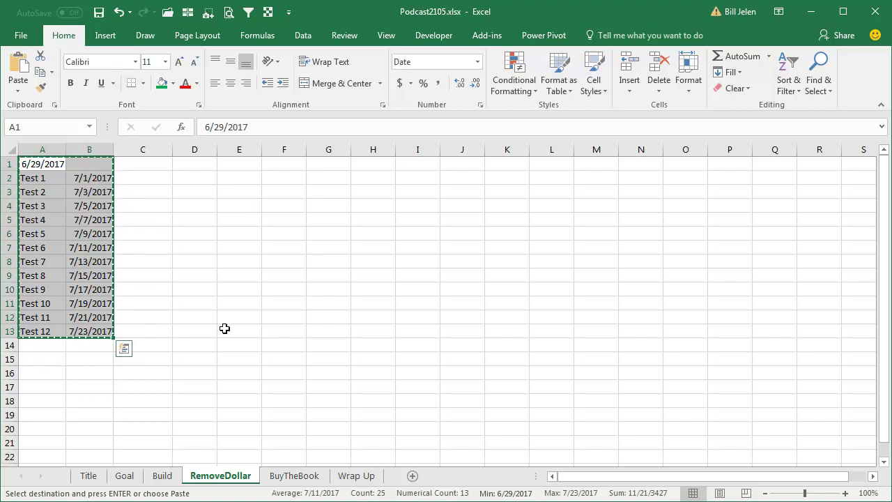
{"action": "left_click", "coordinate": [200, 163]}
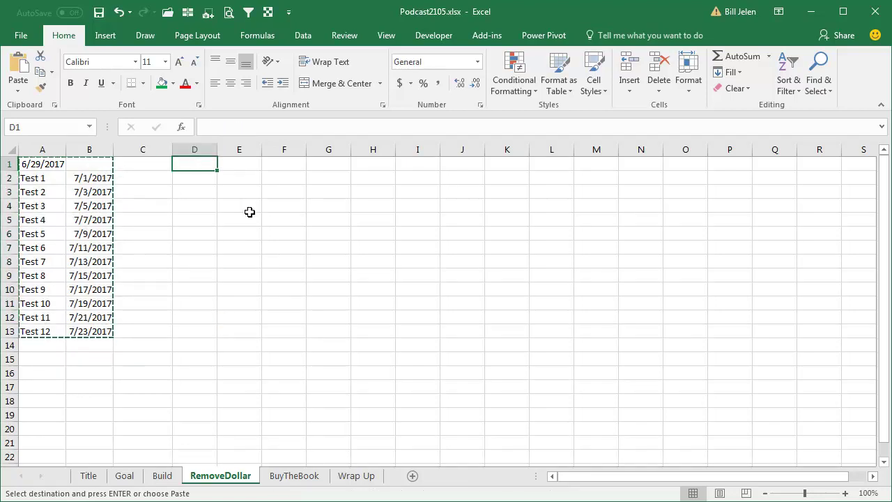
{"action": "key", "text": "ctrl+v"}
{"action": "left_click", "coordinate": [49, 369]}
{"action": "key", "text": "ctrl+v"}
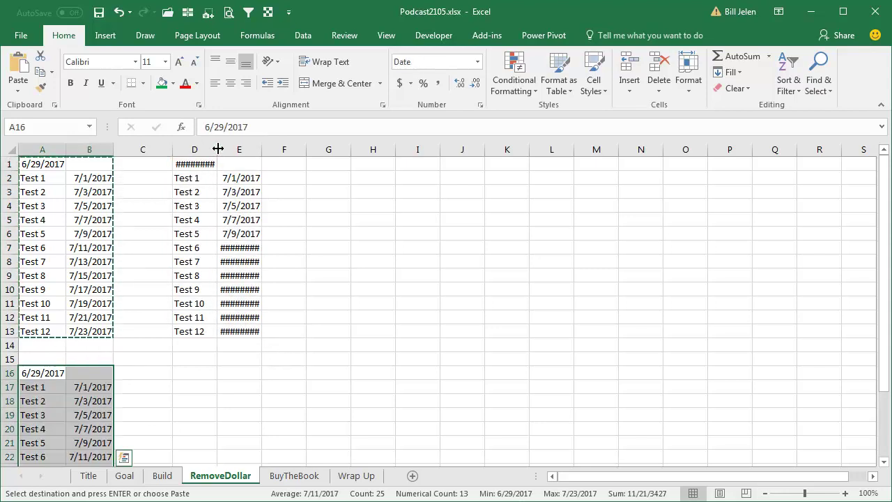
{"action": "left_click_drag", "start_coordinate": [217, 149], "coordinate": [289, 149]}
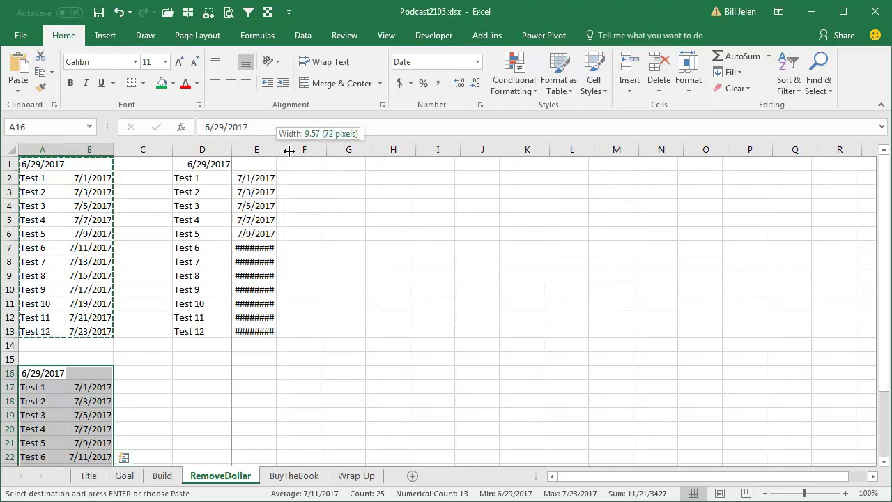
{"action": "left_click", "coordinate": [90, 206]}
{"action": "left_click", "coordinate": [90, 222]}
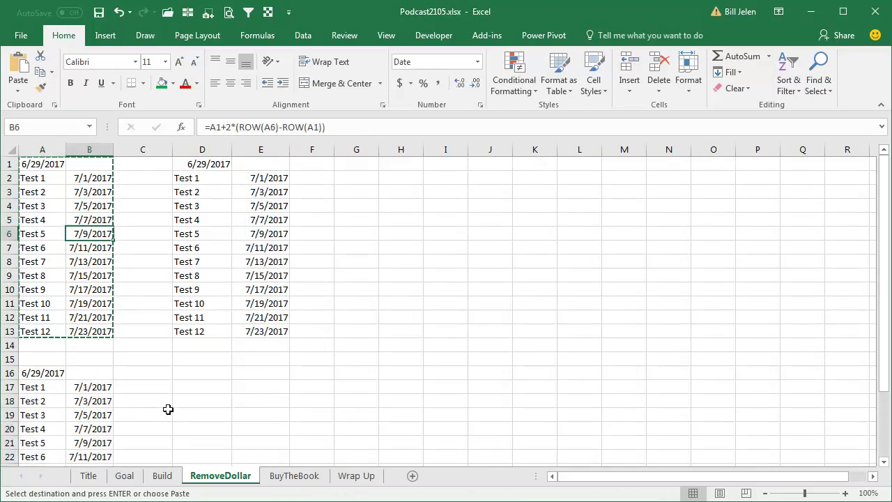
Review the Build sheet's B3:B16 colour rules, then duplicate the sheet as Build (2).
{"action": "left_click", "coordinate": [162, 477]}
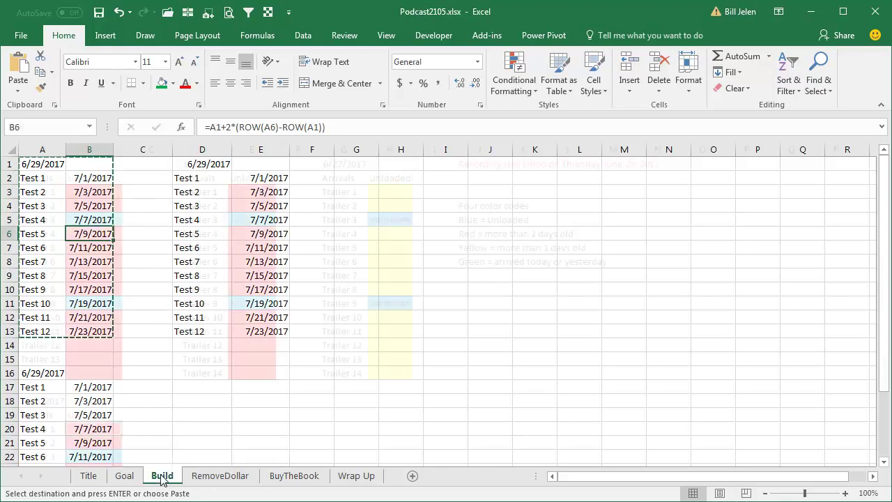
{"action": "left_click_drag", "start_coordinate": [94, 190], "coordinate": [92, 368]}
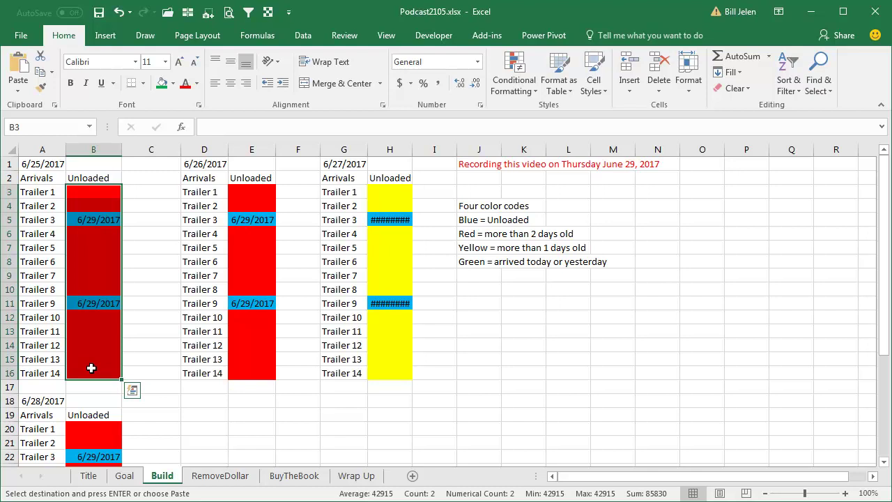
{"action": "key", "text": "alt+o"}
{"action": "key", "text": "d"}
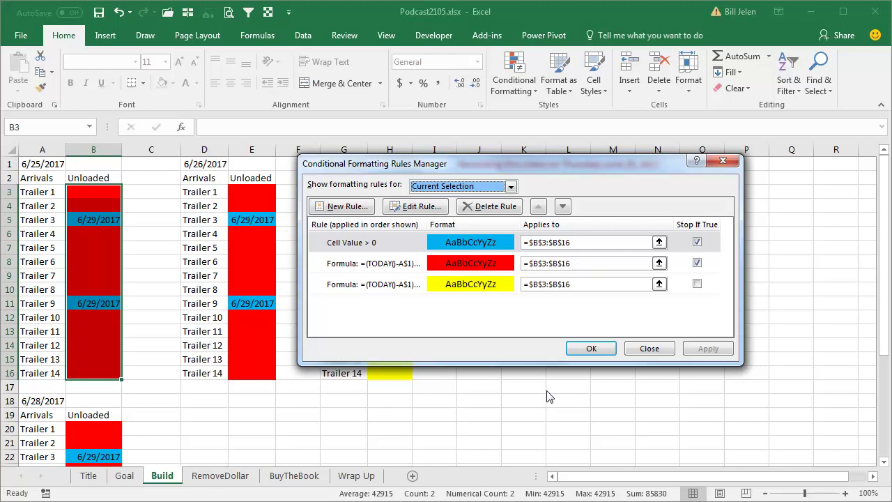
{"action": "key", "text": "Escape"}
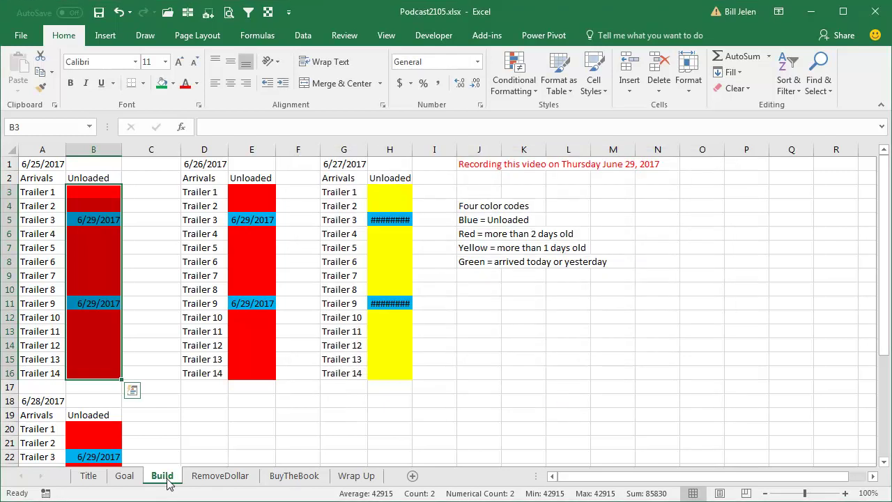
{"action": "left_click_drag", "start_coordinate": [168, 481], "coordinate": [268, 474]}
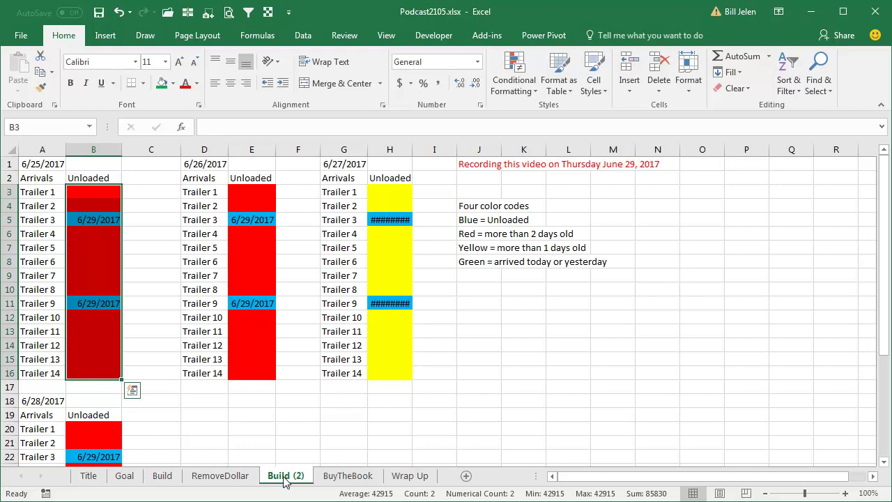
Rename the Build (2) sheet to BuildNew.
{"action": "double_click", "coordinate": [284, 477]}
{"action": "type", "text": "BuildNew"}
{"action": "key", "text": "Return"}
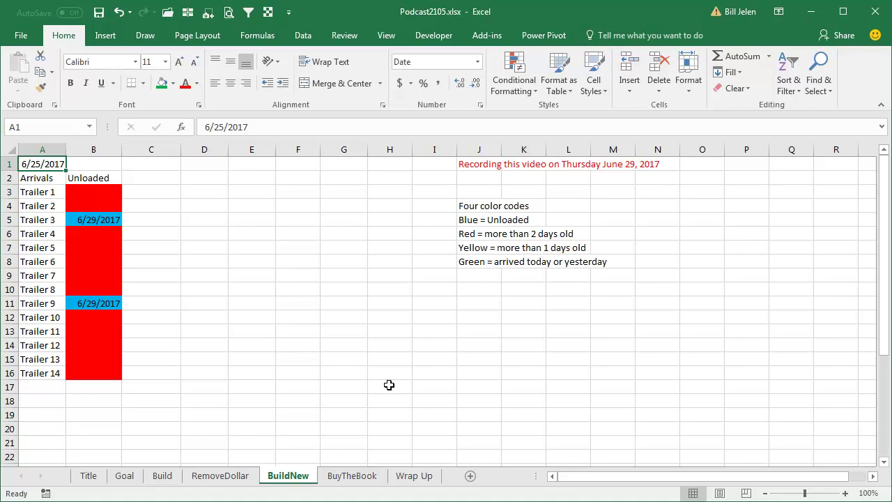
Enter =TODAY()-A1 in B1 to count days since arrival.
{"action": "key", "text": "Down"}
{"action": "key", "text": "Down"}
{"action": "key", "text": "Right"}
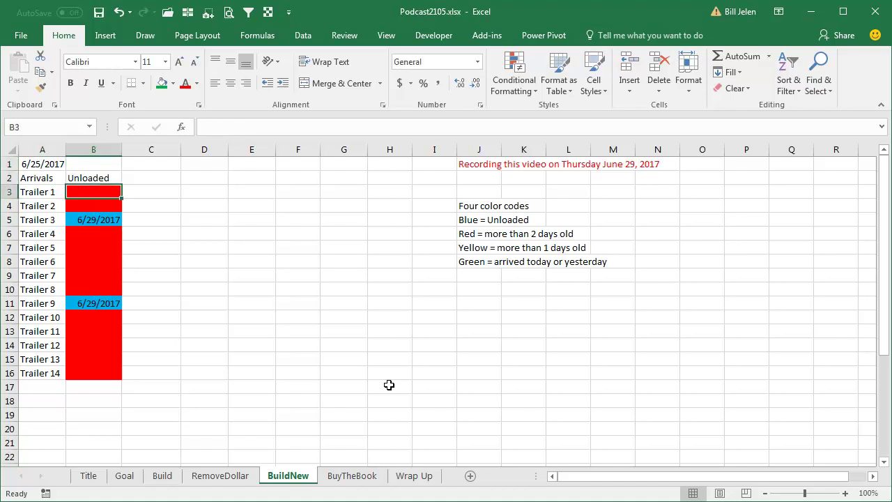
{"action": "key", "text": "Up"}
{"action": "key", "text": "Up"}
{"action": "type", "text": "="}
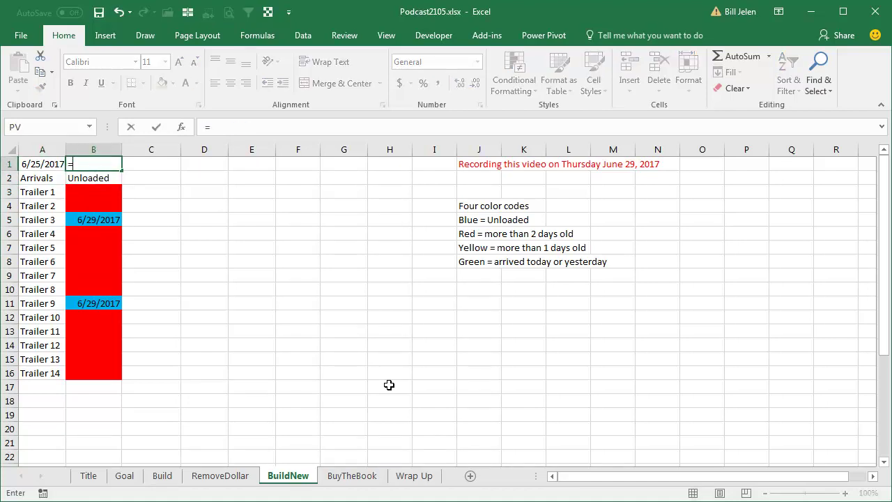
{"action": "type", "text": "today()"}
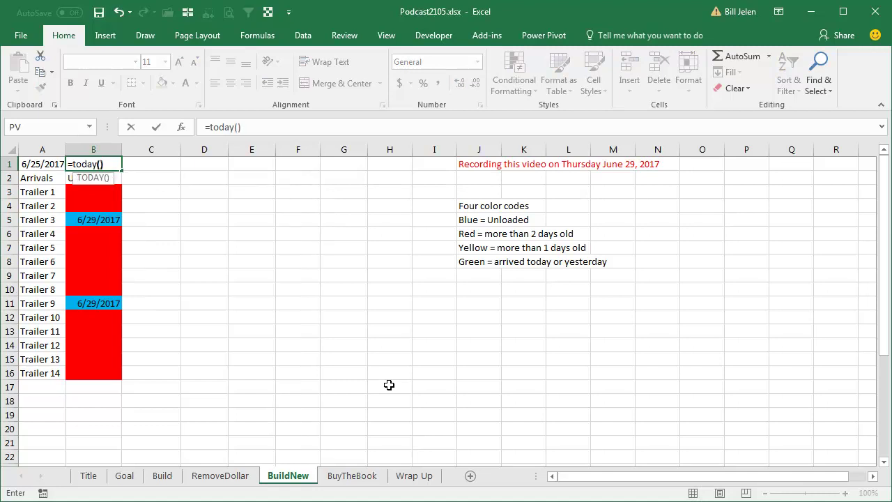
{"action": "type", "text": "-"}
{"action": "key", "text": "Left"}
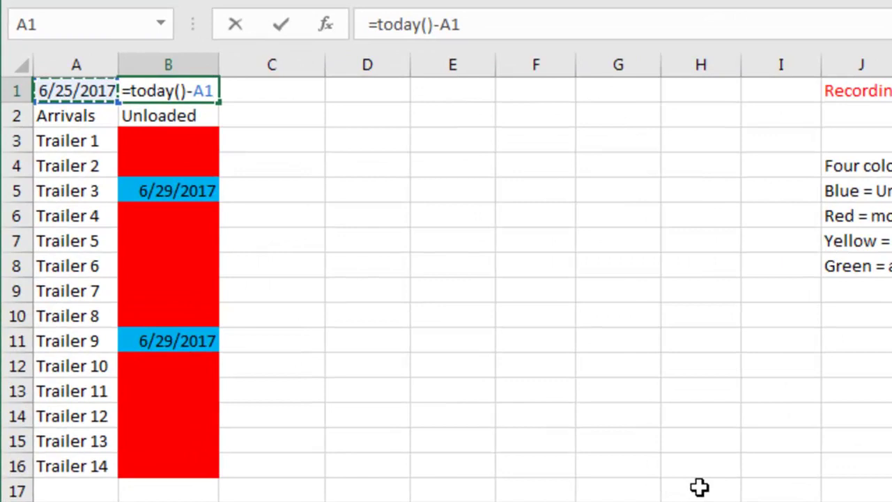
{"action": "key", "text": "Return"}
Link C3 to B1 and C4 to C3, filling that formula down to C16.
{"action": "left_click", "coordinate": [274, 142]}
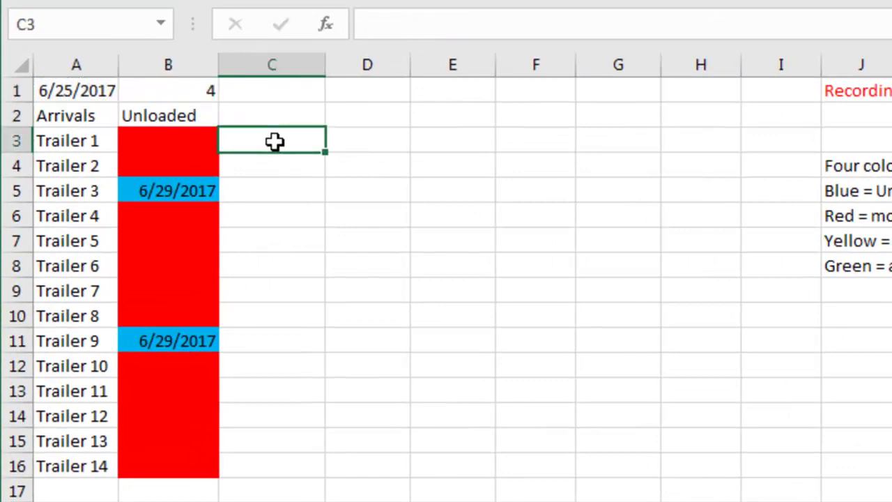
{"action": "type", "text": "="}
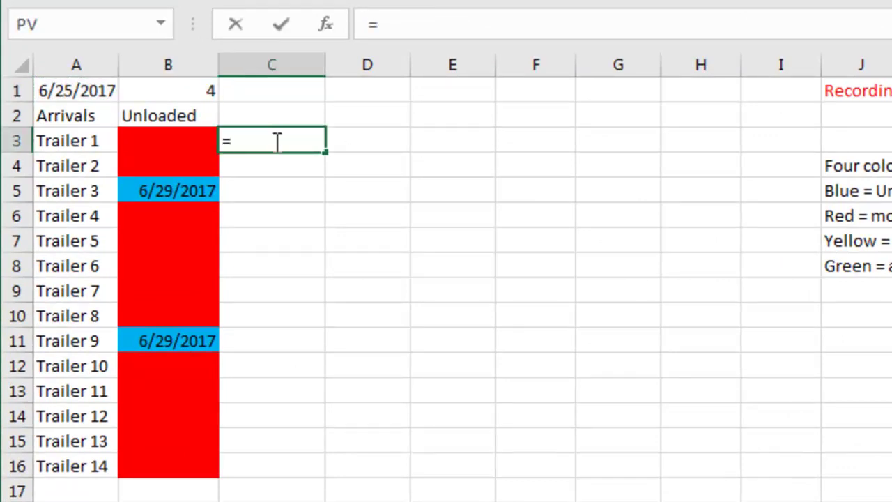
{"action": "key", "text": "Up"}
{"action": "key", "text": "Up"}
{"action": "key", "text": "Left"}
{"action": "key", "text": "Return"}
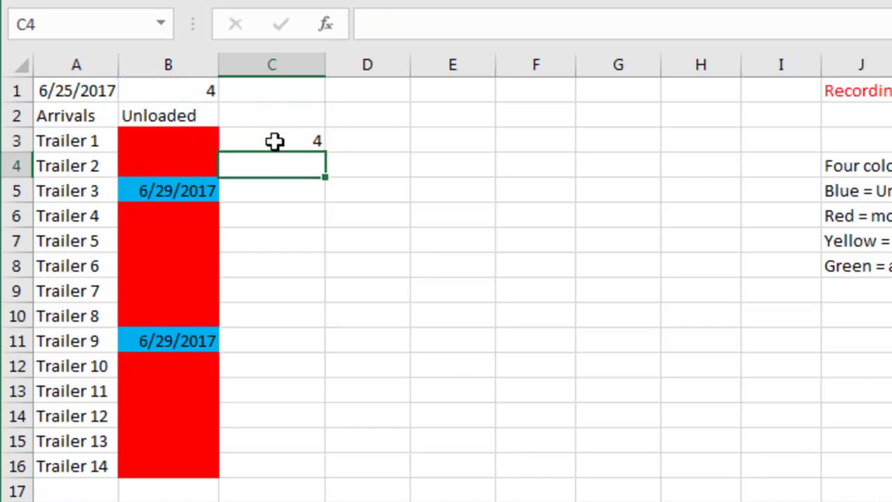
{"action": "left_click", "coordinate": [273, 141]}
{"action": "key", "text": "Down"}
{"action": "type", "text": "="}
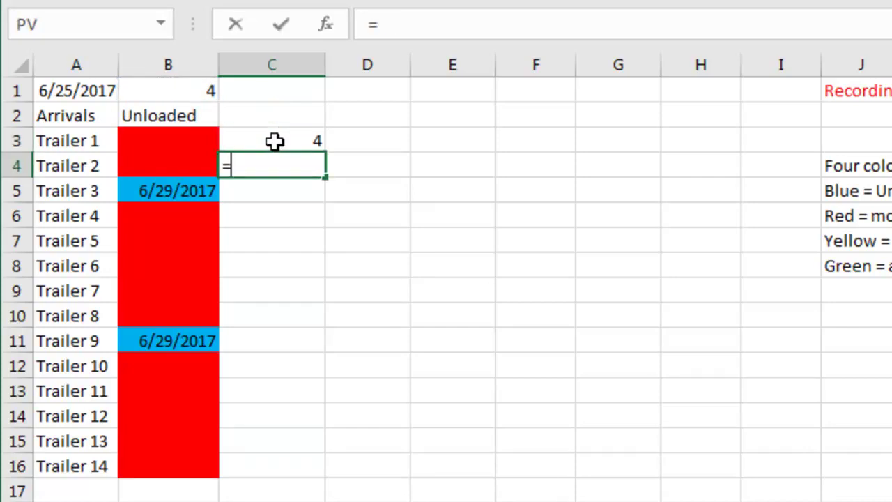
{"action": "key", "text": "Up"}
{"action": "key", "text": "ctrl+Return"}
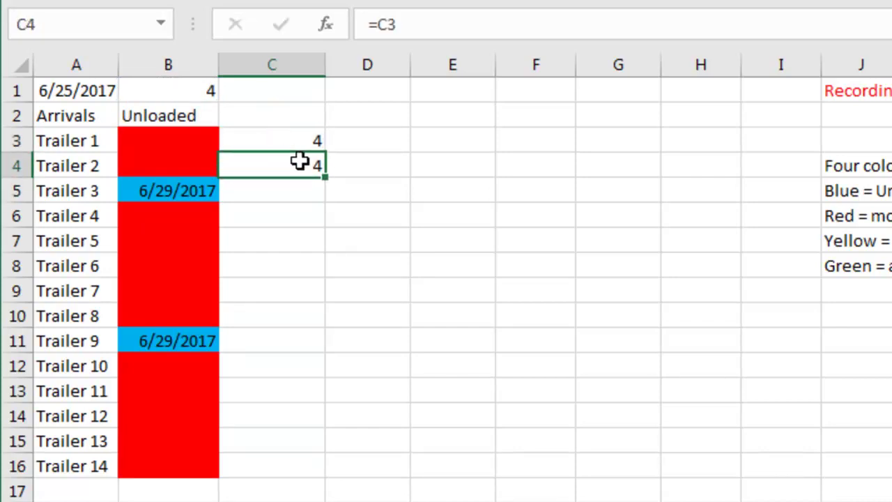
{"action": "left_click_drag", "start_coordinate": [324, 177], "coordinate": [299, 471]}
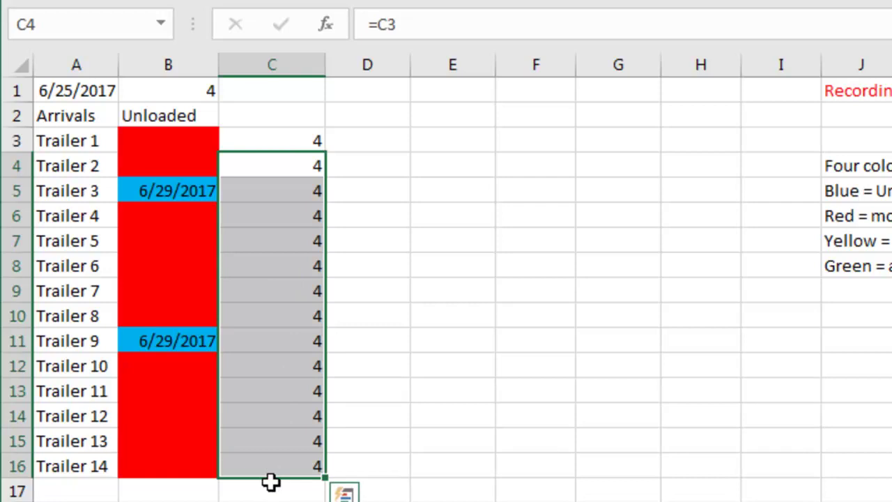
{"action": "key", "text": "Up"}
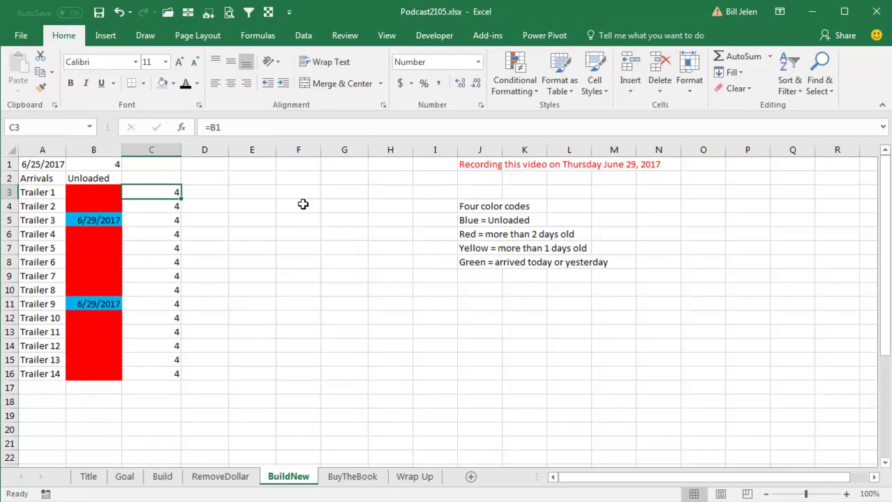
{"action": "key", "text": "Left"}
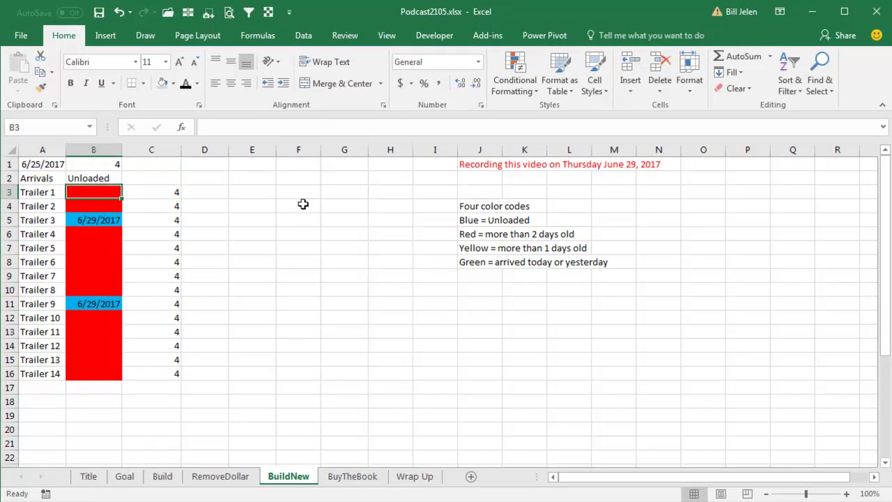
For B3:B16, change the red rule's formula to =C3>2.
{"action": "key", "text": "shift+Down"}
{"action": "key", "text": "shift+Down"}
{"action": "key", "text": "shift+Down"}
{"action": "key", "text": "shift+Down"}
{"action": "key", "text": "shift+Down"}
{"action": "key", "text": "shift+Down"}
{"action": "key", "text": "shift+Down"}
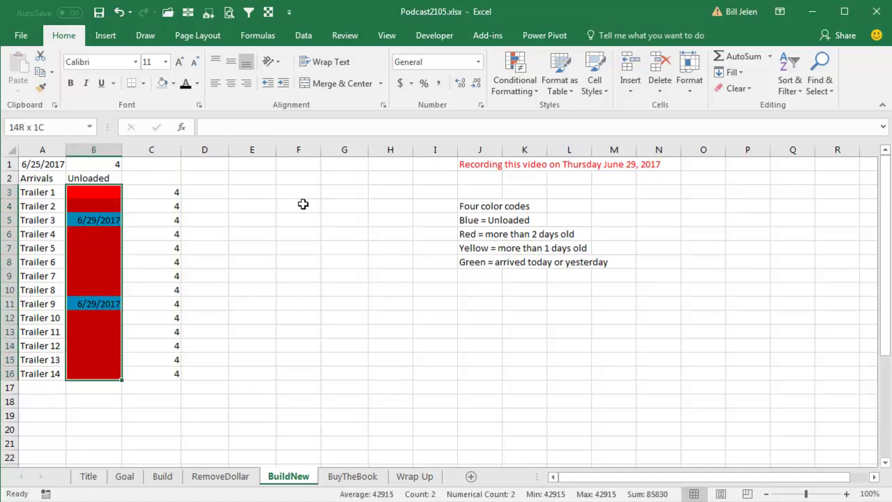
{"action": "key", "text": "alt+o"}
{"action": "key", "text": "d"}
{"action": "double_click", "coordinate": [369, 247]}
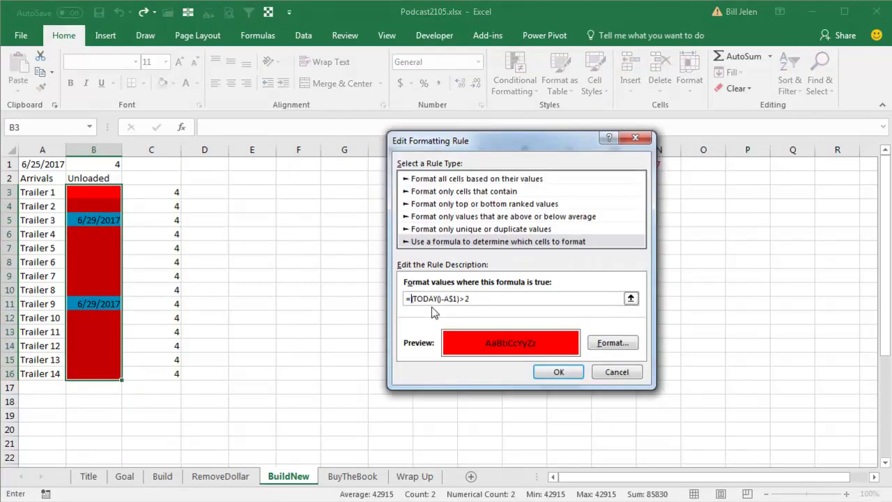
{"action": "key", "text": "Delete"}
{"action": "key", "text": "Delete"}
{"action": "key", "text": "Delete"}
{"action": "key", "text": "Delete"}
{"action": "type", "text": "C3"}
{"action": "left_click", "coordinate": [558, 371]}
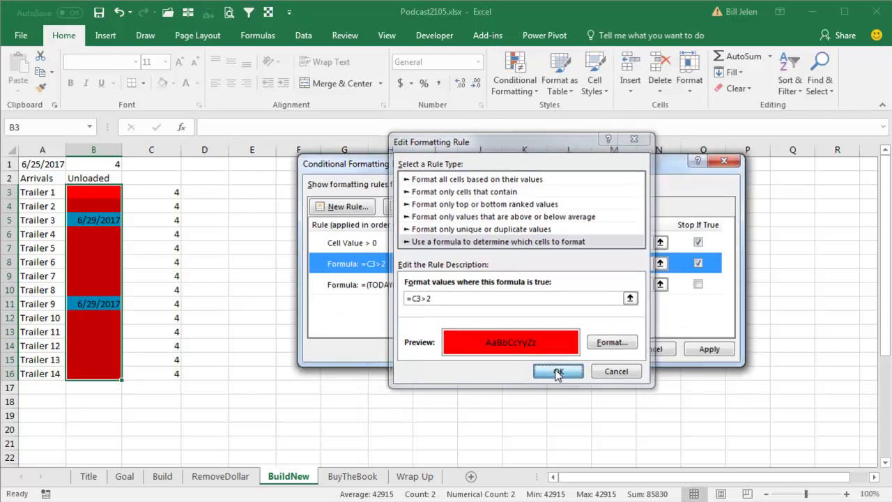
Change the yellow rule's formula to =C3>1 and apply the rules.
{"action": "left_click", "coordinate": [467, 284]}
{"action": "left_click", "coordinate": [422, 207]}
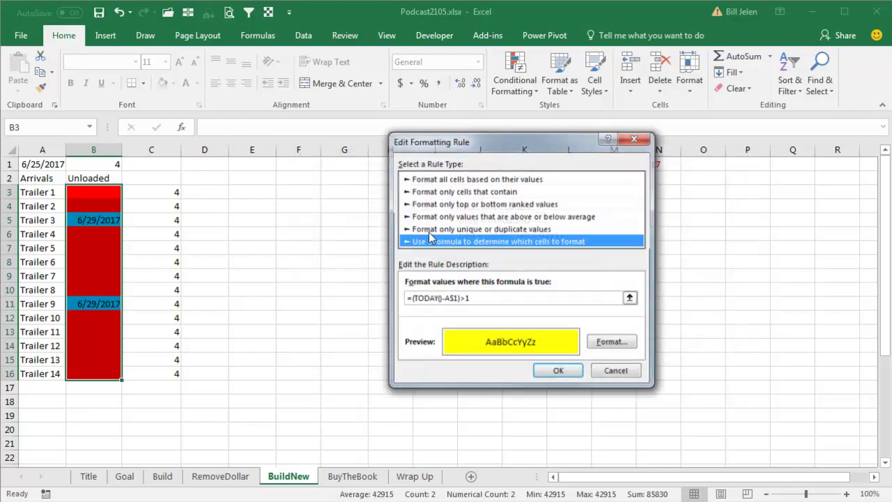
{"action": "left_click", "coordinate": [410, 298]}
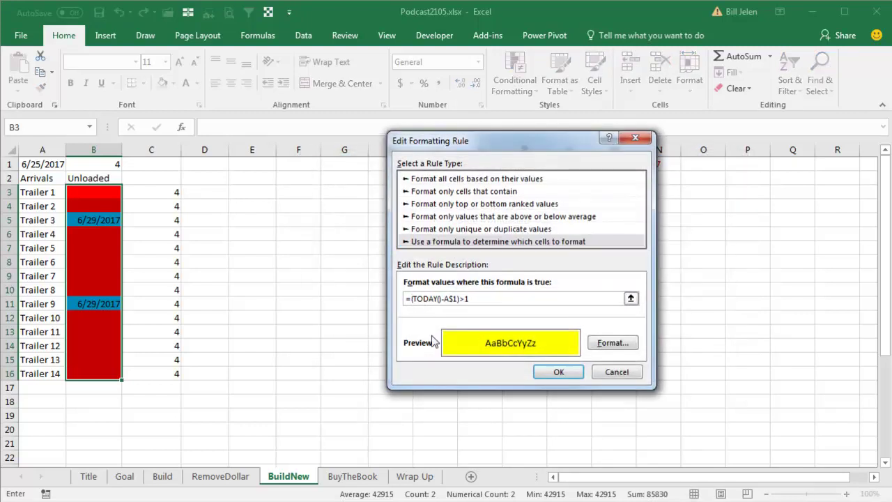
{"action": "key", "text": "Delete"}
{"action": "key", "text": "Delete"}
{"action": "key", "text": "Delete"}
{"action": "key", "text": "Delete"}
{"action": "key", "text": "Delete"}
{"action": "key", "text": "Delete"}
{"action": "key", "text": "Delete"}
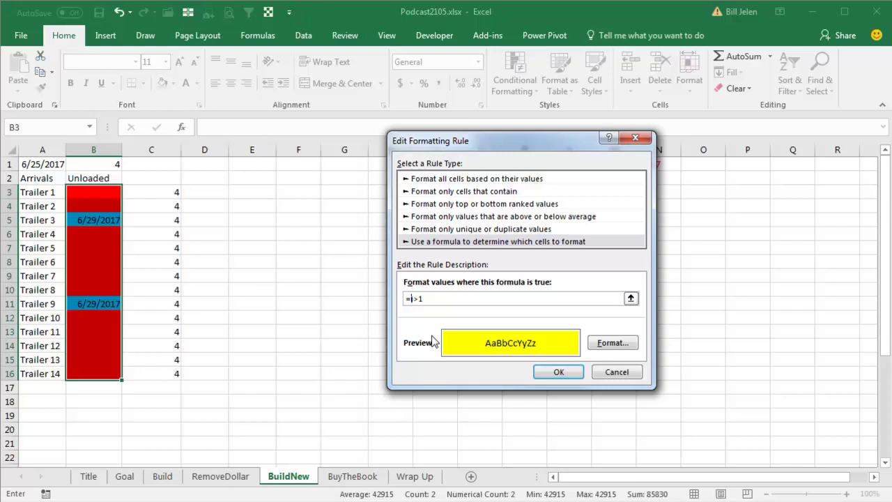
{"action": "key", "text": "Delete"}
{"action": "key", "text": "Delete"}
{"action": "type", "text": "C3"}
{"action": "left_click", "coordinate": [558, 372]}
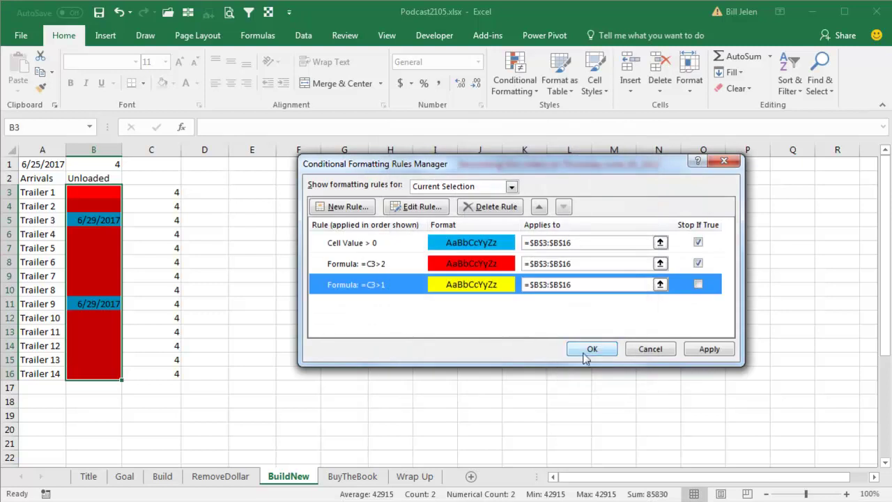
{"action": "left_click", "coordinate": [591, 350]}
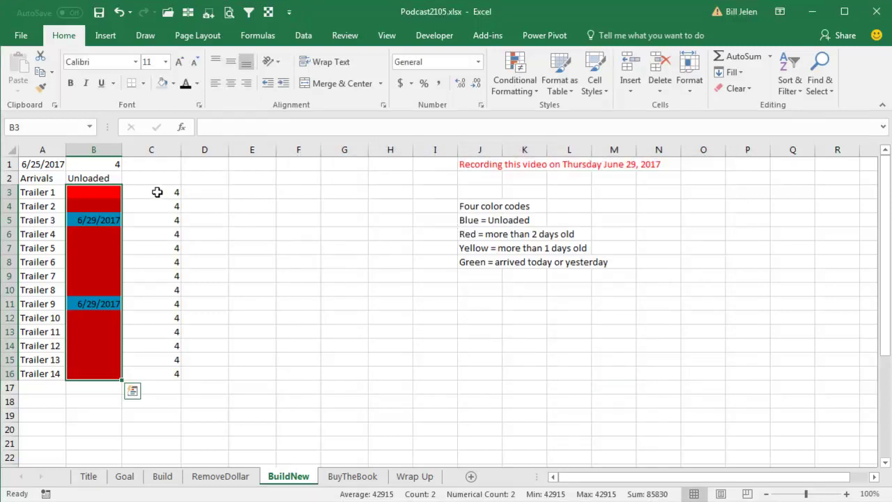
Hide the values in C3:C16 and B1 with the custom number format ;;;.
{"action": "left_click_drag", "start_coordinate": [157, 192], "coordinate": [155, 374]}
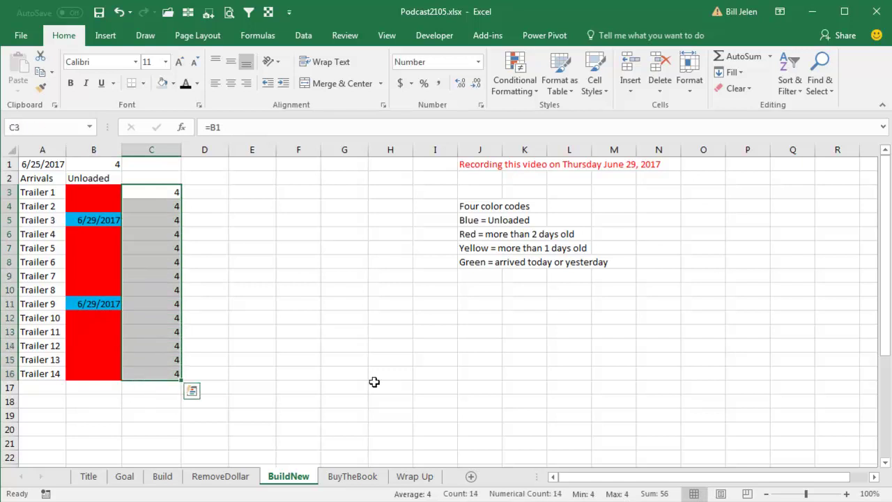
{"action": "key", "text": "ctrl+1"}
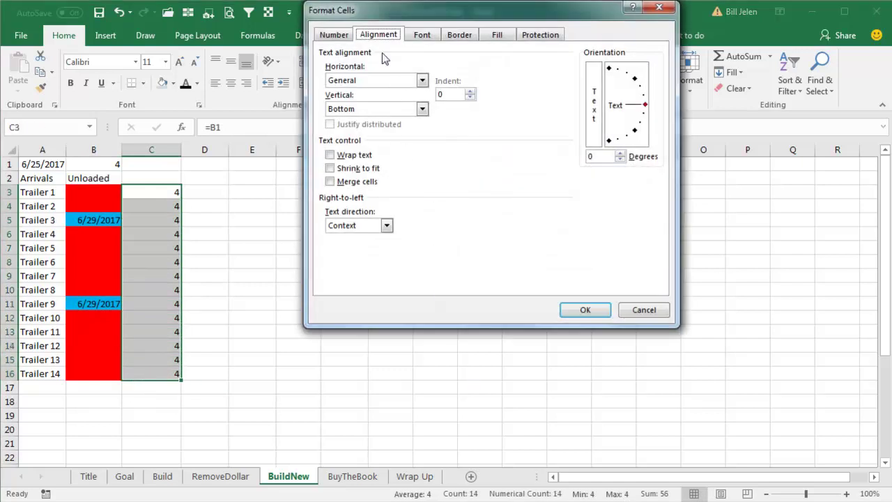
{"action": "left_click", "coordinate": [337, 37]}
{"action": "left_click", "coordinate": [347, 167]}
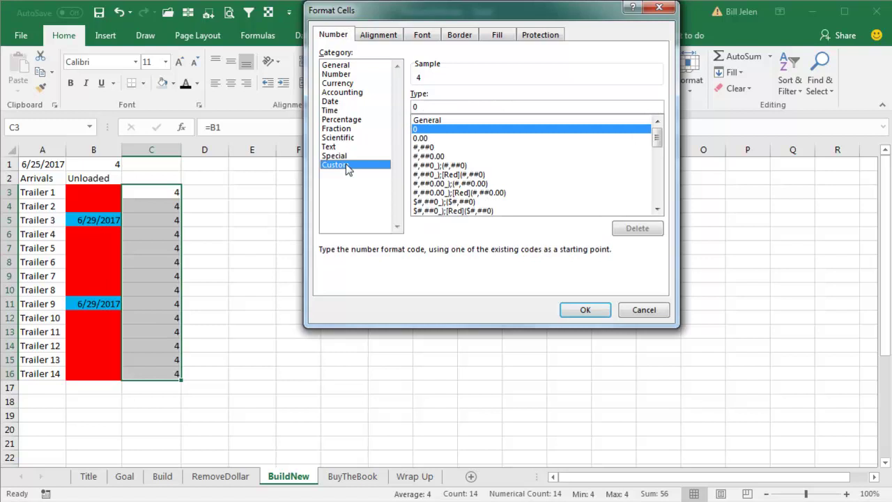
{"action": "double_click", "coordinate": [444, 106]}
{"action": "type", "text": ";"}
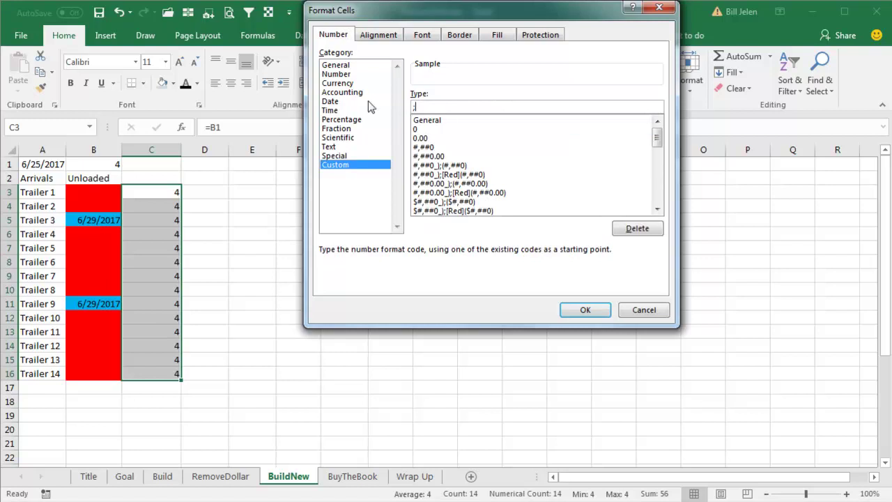
{"action": "type", "text": ";;"}
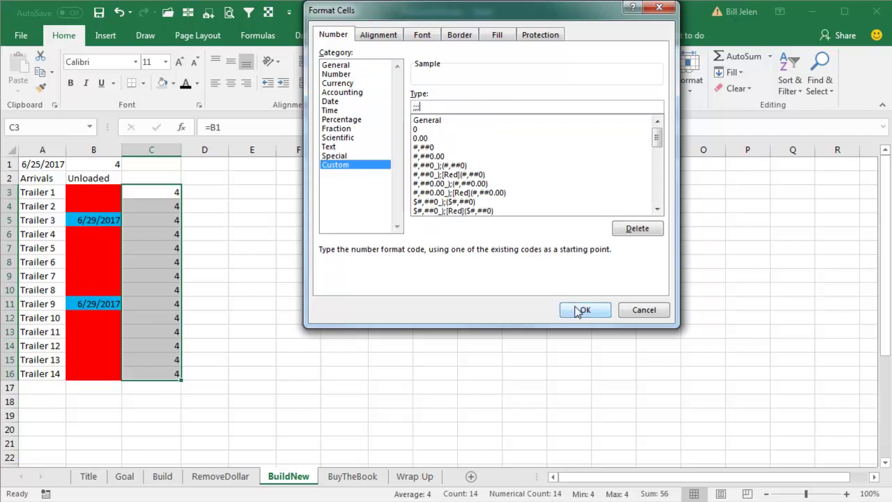
{"action": "left_click", "coordinate": [577, 311]}
{"action": "left_click", "coordinate": [115, 163]}
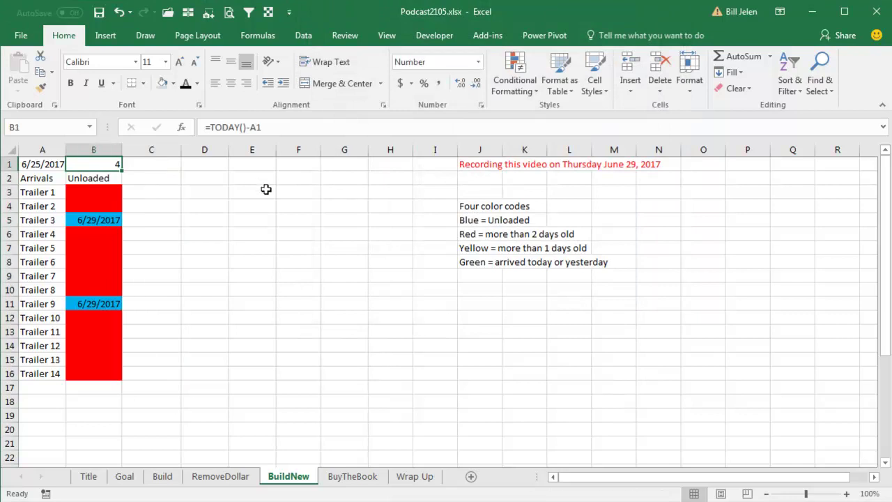
{"action": "key", "text": "F4"}
Shade C3:C16 darker grey and narrow column C to a sliver.
{"action": "left_click_drag", "start_coordinate": [143, 191], "coordinate": [137, 374]}
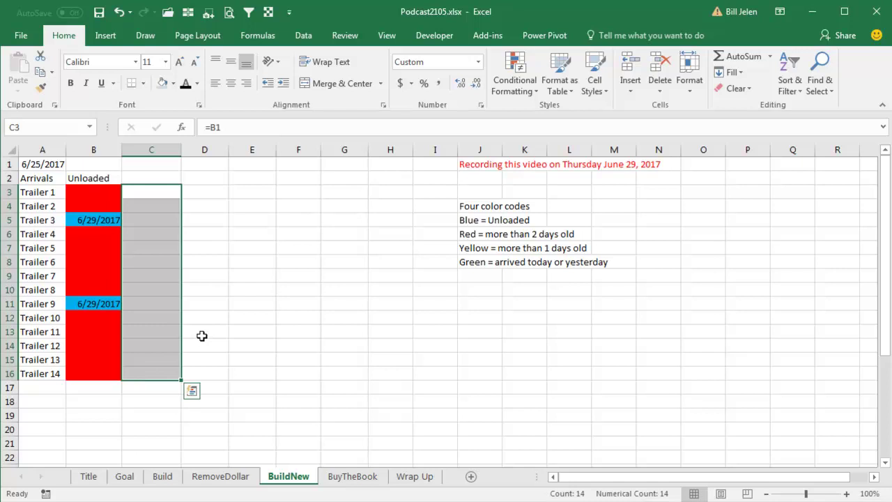
{"action": "left_click", "coordinate": [161, 85]}
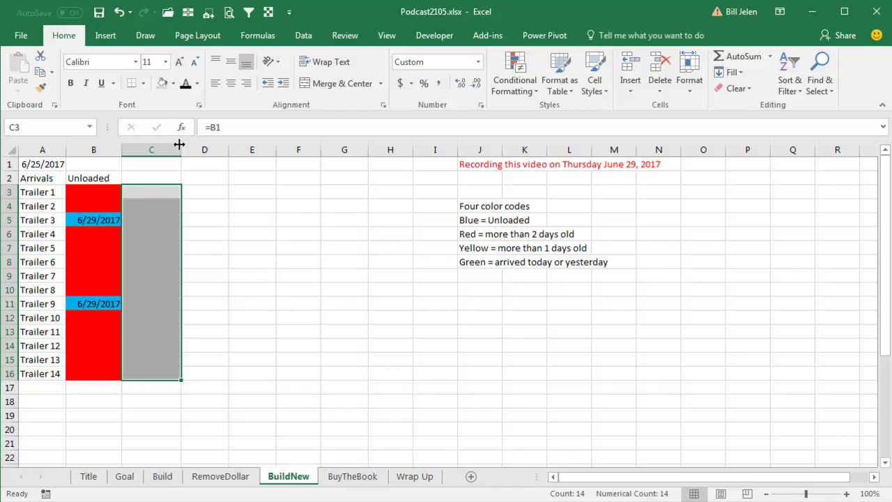
{"action": "left_click_drag", "start_coordinate": [179, 150], "coordinate": [137, 150]}
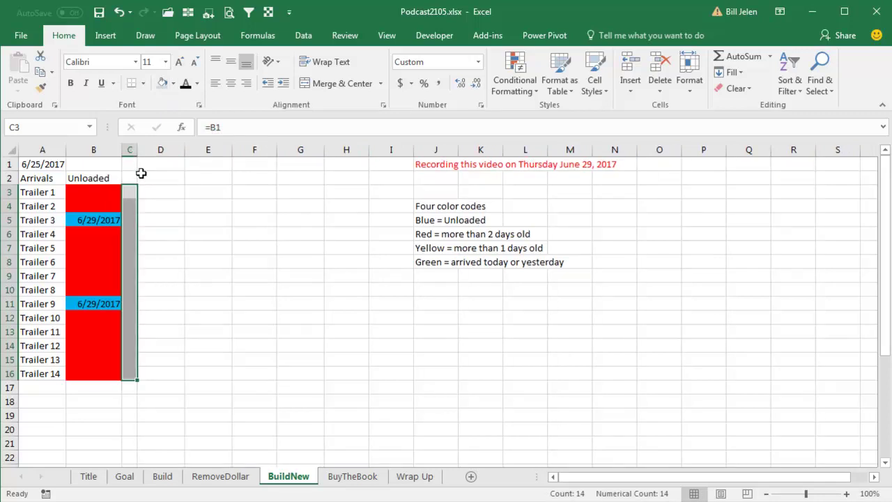
Copy the trailer block A1:C16 and paste copies at D1, G1 and A18.
{"action": "left_click", "coordinate": [44, 166]}
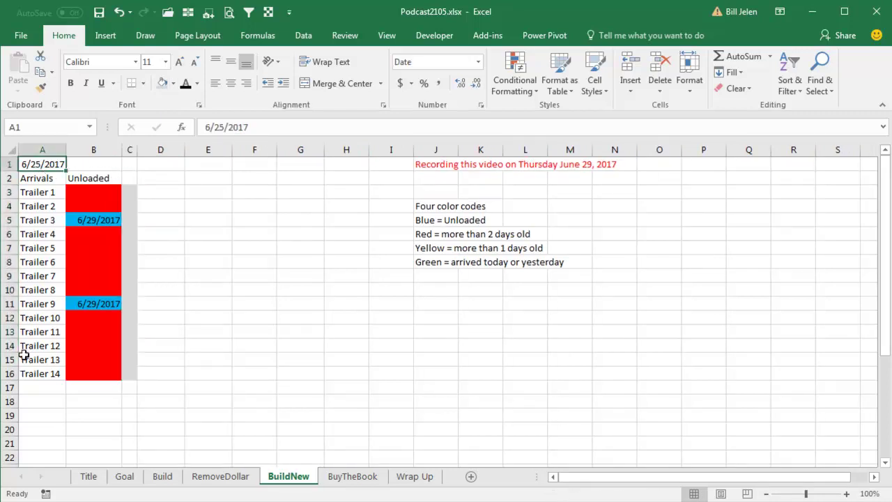
{"action": "key", "text": "ctrl+shift+Down"}
{"action": "key", "text": "shift+Right"}
{"action": "key", "text": "shift+Right"}
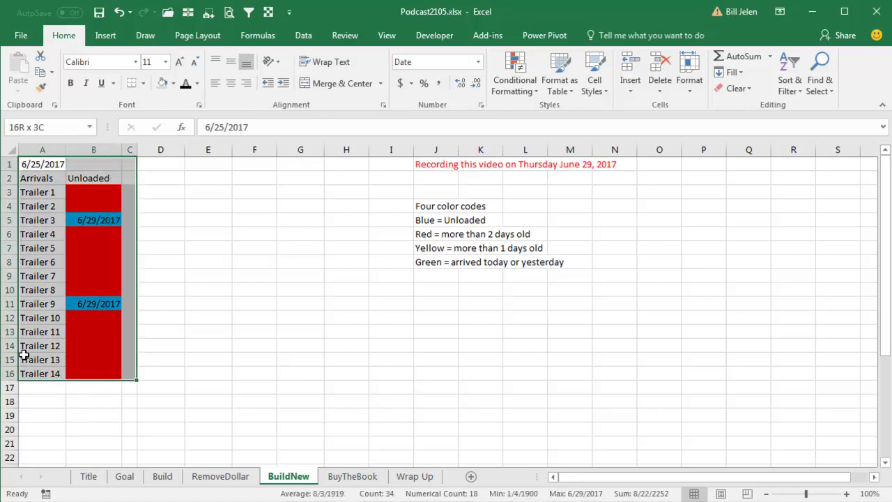
{"action": "key", "text": "ctrl+c"}
{"action": "key", "text": "Right"}
{"action": "key", "text": "Right"}
{"action": "key", "text": "Right"}
{"action": "key", "text": "Right"}
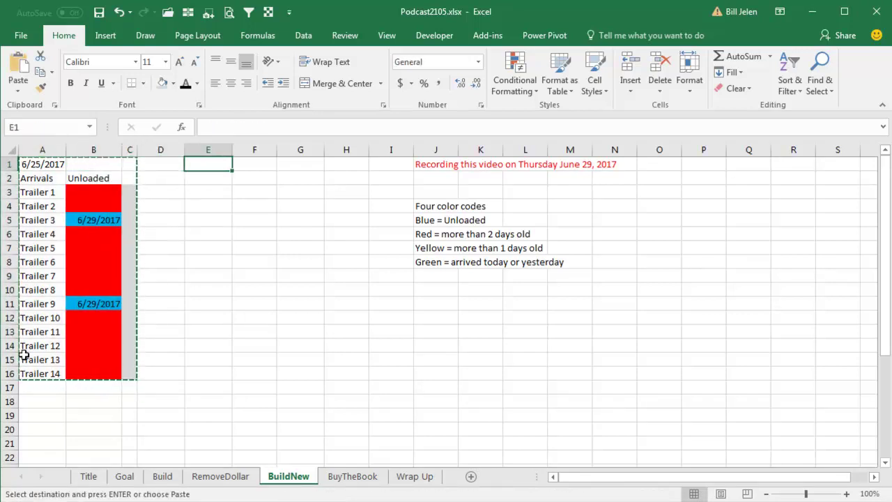
{"action": "key", "text": "Left"}
{"action": "key", "text": "ctrl+v"}
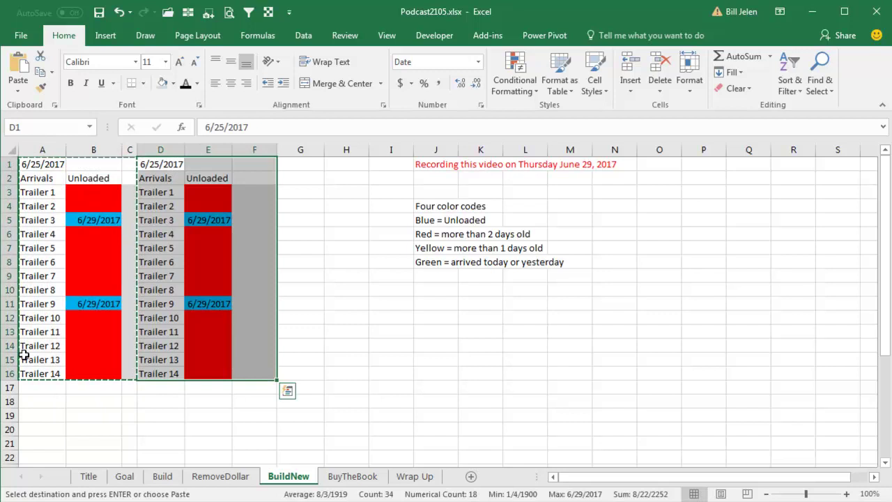
{"action": "key", "text": "Right"}
{"action": "key", "text": "Right"}
{"action": "key", "text": "Right"}
{"action": "key", "text": "ctrl+v"}
{"action": "key", "text": "Down"}
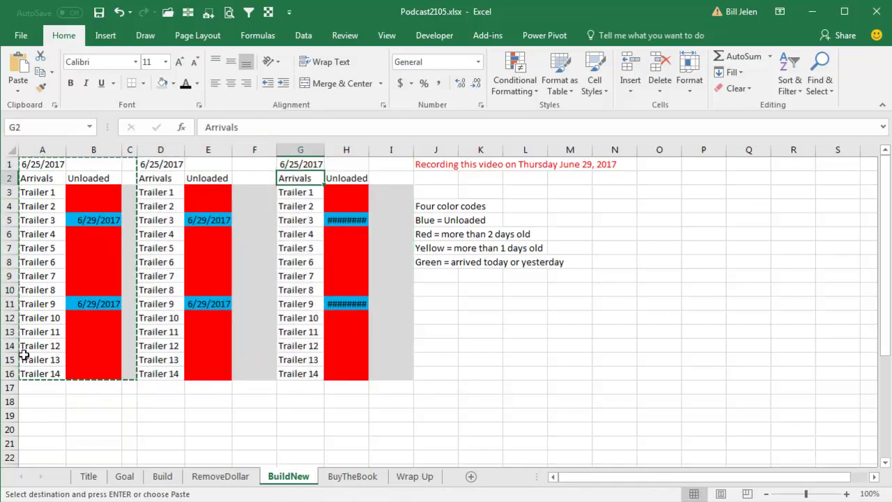
{"action": "key", "text": "Down"}
{"action": "key", "text": "Down"}
{"action": "key", "text": "Down"}
{"action": "key", "text": "Down"}
{"action": "key", "text": "Down"}
{"action": "key", "text": "Left"}
{"action": "key", "text": "Down"}
{"action": "key", "text": "Down"}
{"action": "key", "text": "Down"}
{"action": "key", "text": "Left"}
{"action": "key", "text": "Left"}
{"action": "key", "text": "Left"}
{"action": "key", "text": "Left"}
{"action": "key", "text": "Left"}
{"action": "key", "text": "Up"}
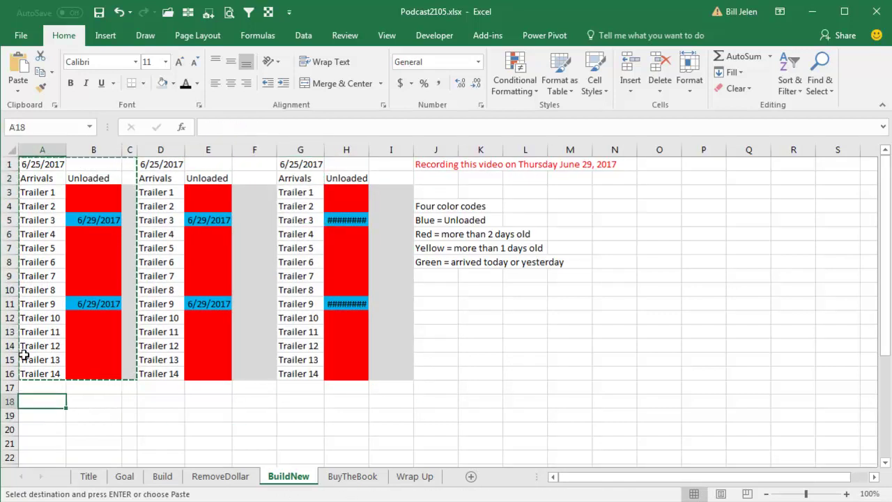
{"action": "key", "text": "ctrl+v"}
Date the three copies 6/26, 6/27 and 6/28 in D1, G1 and A18.
{"action": "key", "text": "Up"}
{"action": "key", "text": "Up"}
{"action": "key", "text": "Up"}
{"action": "key", "text": "Up"}
{"action": "key", "text": "ctrl+Up"}
{"action": "key", "text": "Right"}
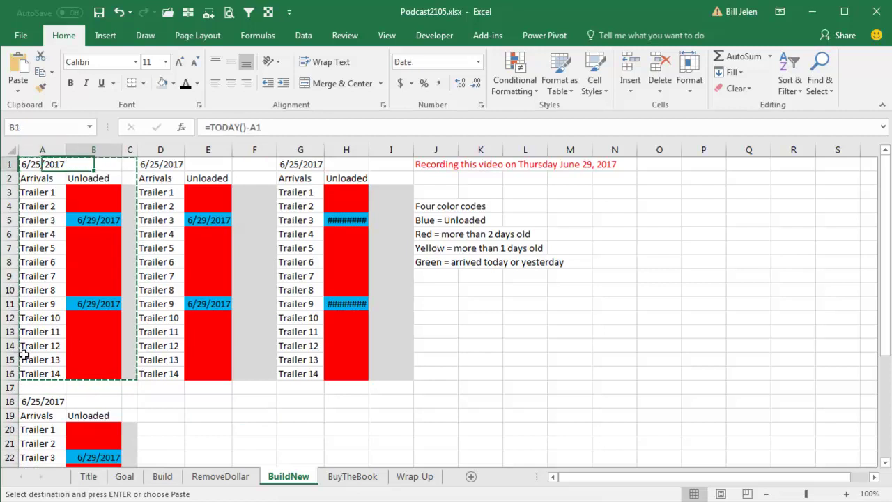
{"action": "key", "text": "Right"}
{"action": "key", "text": "Right"}
{"action": "type", "text": "6/2"}
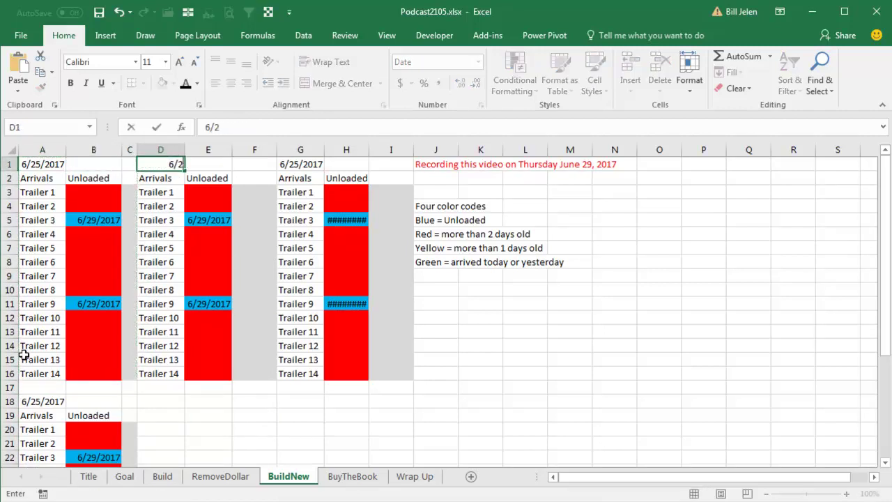
{"action": "type", "text": "6"}
{"action": "key", "text": "Return"}
{"action": "key", "text": "Up"}
{"action": "key", "text": "Right"}
{"action": "key", "text": "Right"}
{"action": "key", "text": "Right"}
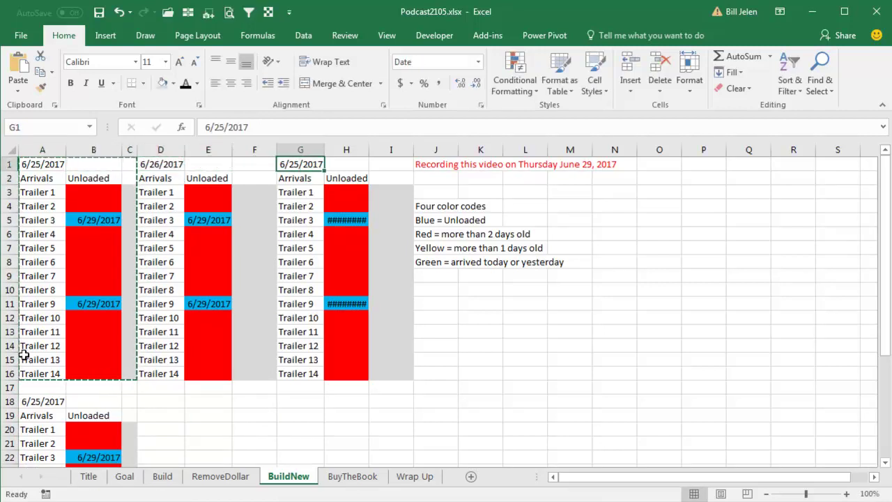
{"action": "type", "text": "6/27"}
{"action": "key", "text": "Return"}
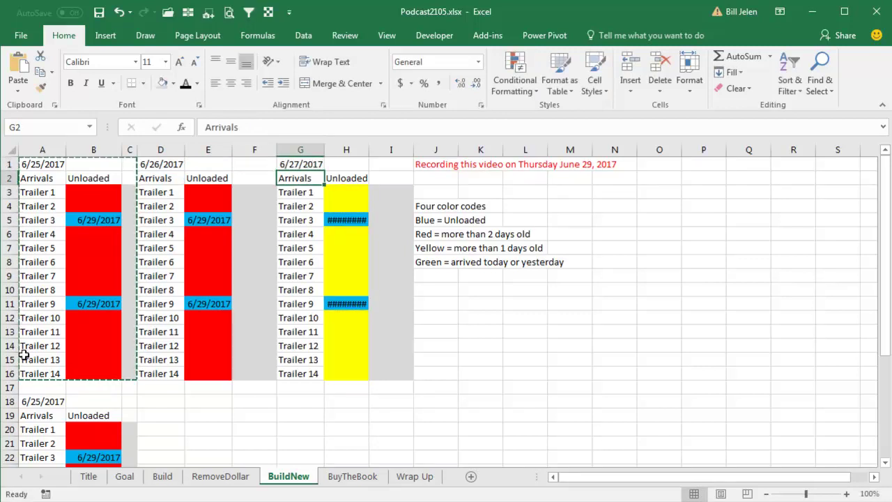
{"action": "key", "text": "Down"}
{"action": "key", "text": "Down"}
{"action": "key", "text": "Down"}
{"action": "key", "text": "Down"}
{"action": "key", "text": "Down"}
{"action": "key", "text": "Down"}
{"action": "key", "text": "Down"}
{"action": "key", "text": "Left"}
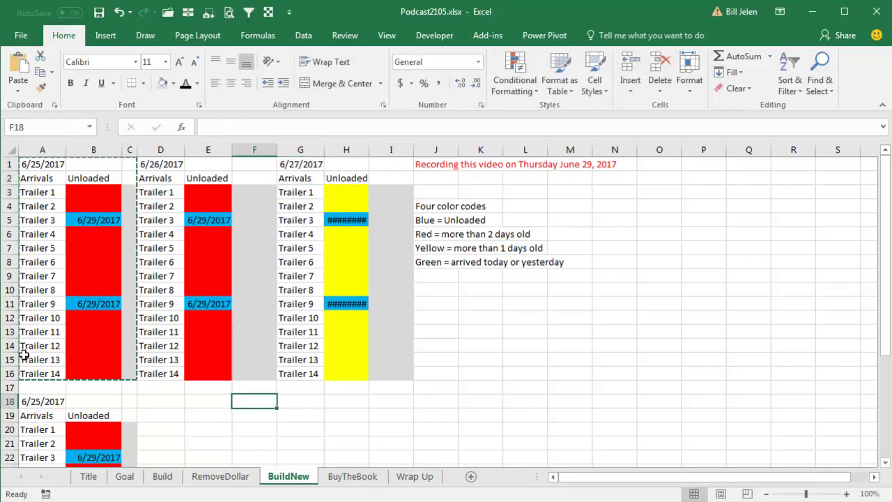
{"action": "key", "text": "Home"}
{"action": "type", "text": "6/28"}
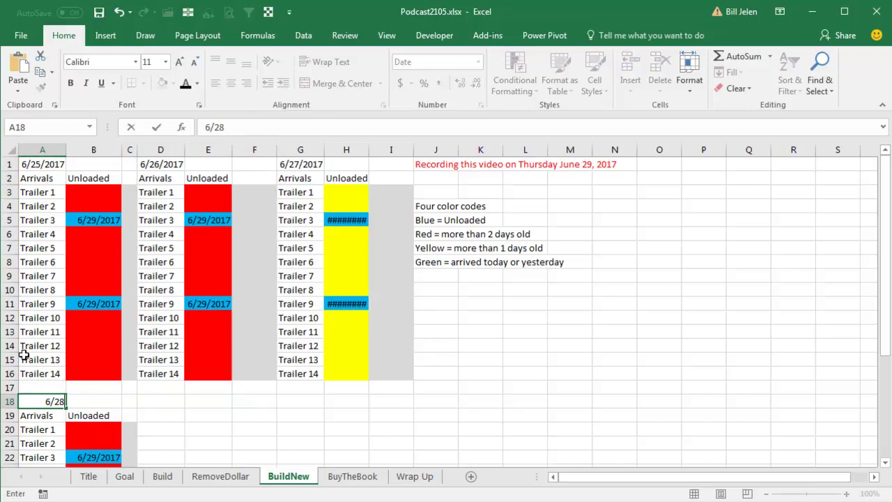
{"action": "key", "text": "Return"}
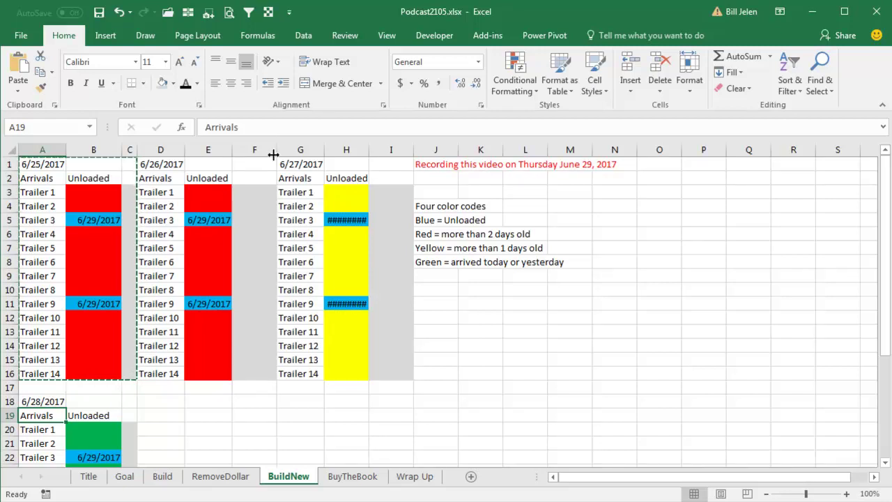
Narrow spacer columns F and I that separate the three trailer blocks.
{"action": "left_click_drag", "start_coordinate": [276, 149], "coordinate": [246, 150]}
{"action": "left_click_drag", "start_coordinate": [382, 150], "coordinate": [355, 151]}
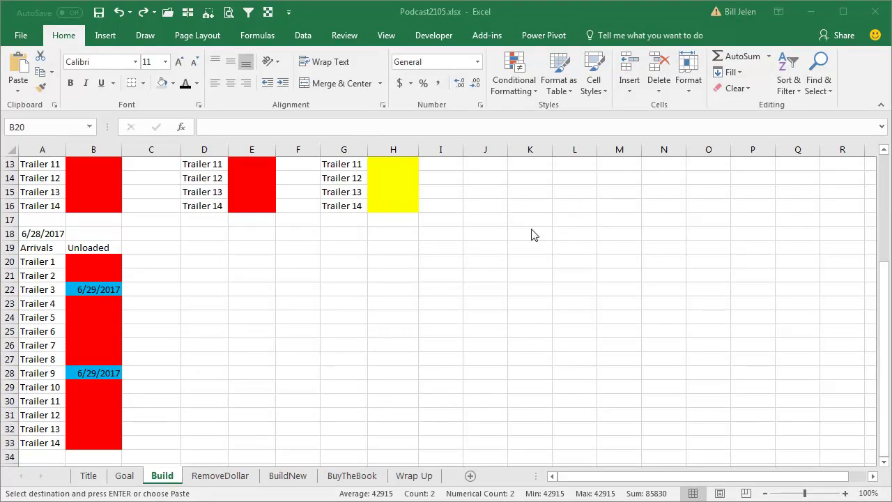
Open the red more-than-2-days rule in Edit Rule and begin replacing its A$1 date reference.
{"action": "left_click", "coordinate": [382, 14]}
{"action": "key", "text": "alt+o"}
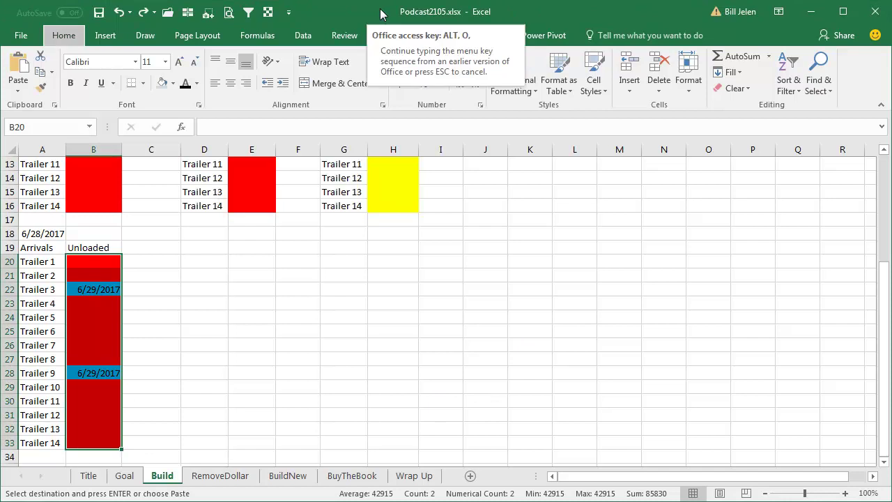
{"action": "key", "text": "d"}
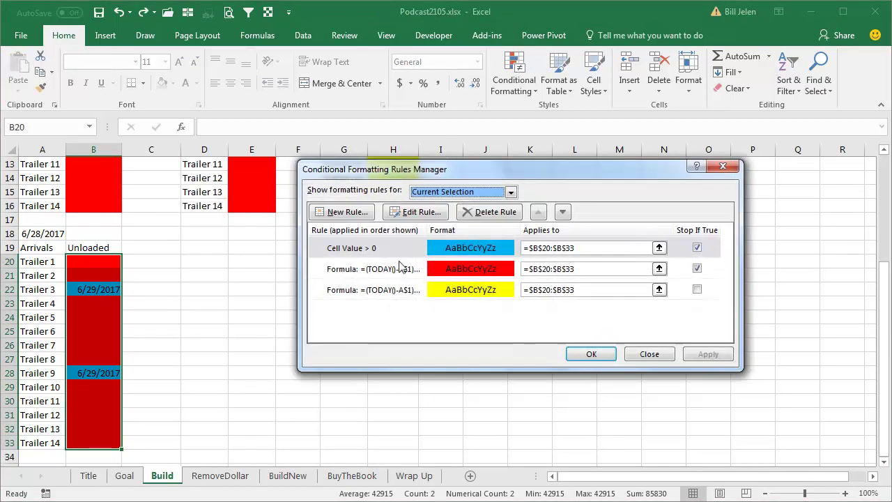
{"action": "left_click", "coordinate": [401, 268]}
{"action": "left_click", "coordinate": [413, 213]}
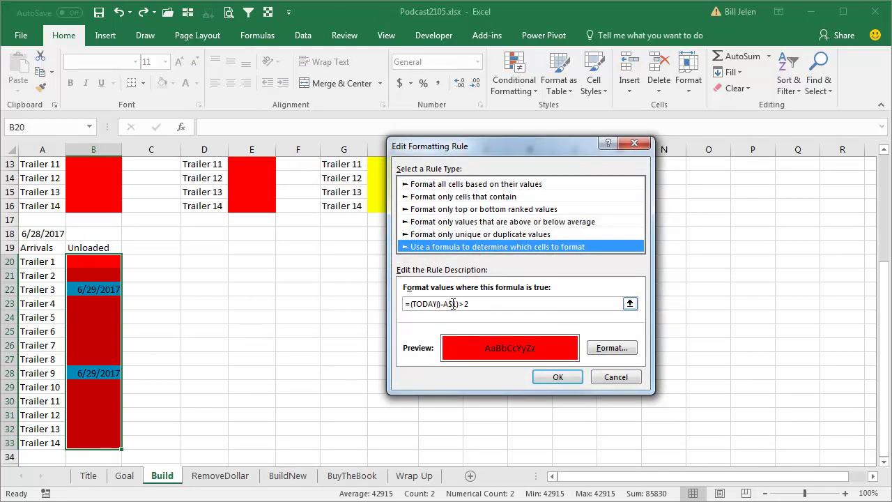
{"action": "left_click", "coordinate": [453, 304]}
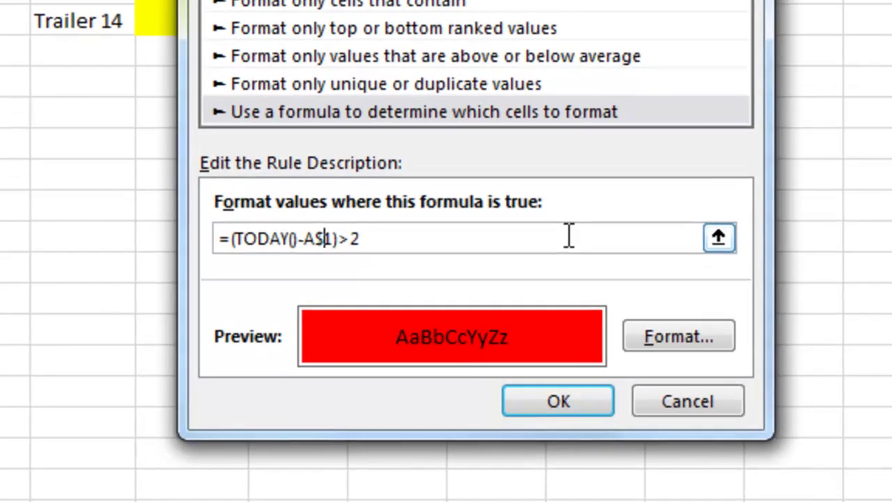
{"action": "type", "text": "+$C$20"}
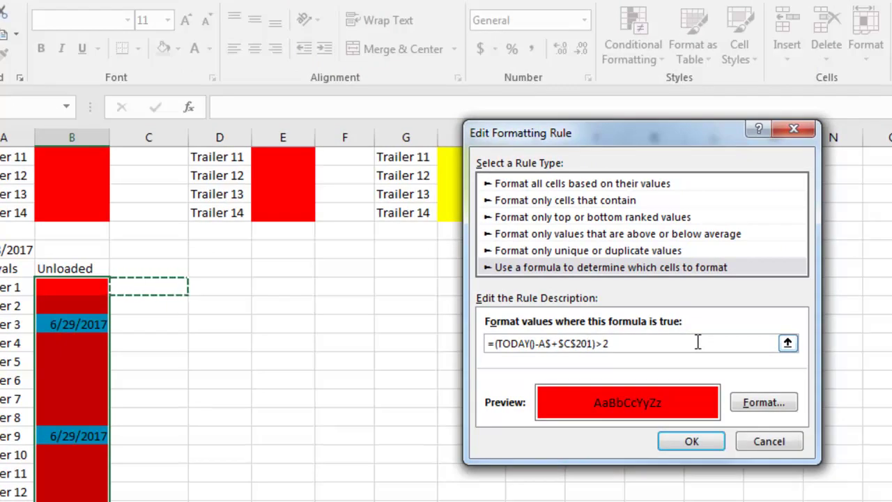
{"action": "key", "text": "BackSpace"}
{"action": "key", "text": "BackSpace"}
{"action": "key", "text": "BackSpace"}
{"action": "key", "text": "BackSpace"}
{"action": "key", "text": "BackSpace"}
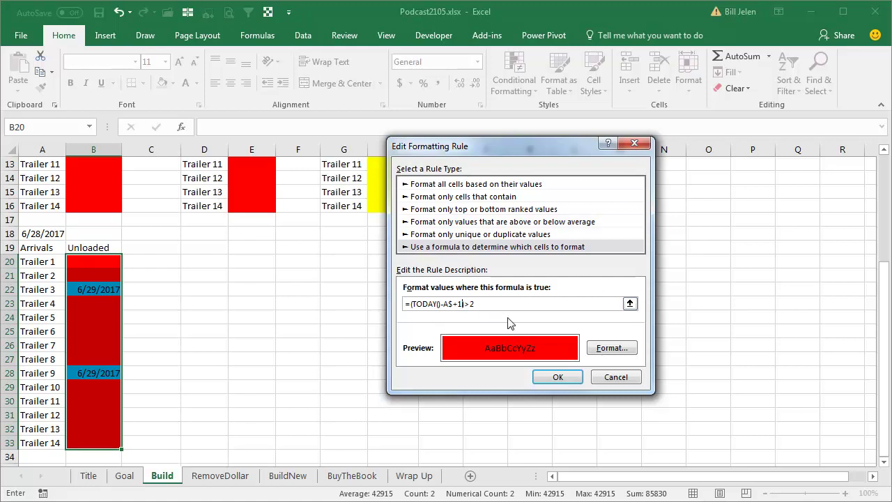
Correct the cell references in the red rule's formula, deleting the stray inserted reference.
{"action": "type", "text": "8"}
{"action": "mouse_move", "coordinate": [503, 151]}
{"action": "left_mouse_down"}
{"action": "mouse_move", "coordinate": [265, 165]}
{"action": "mouse_move", "coordinate": [251, 177]}
{"action": "left_mouse_up"}
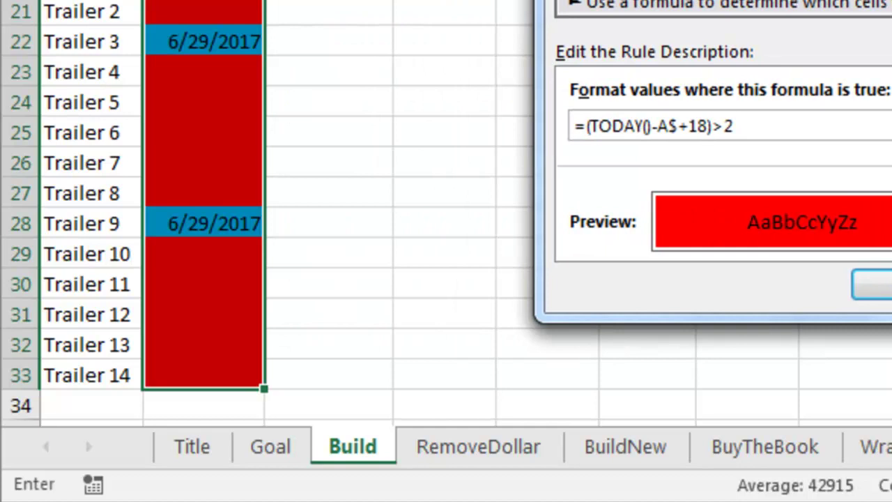
{"action": "type", "text": "+$A$20"}
{"action": "key", "text": "Down"}
{"action": "key", "text": "Down"}
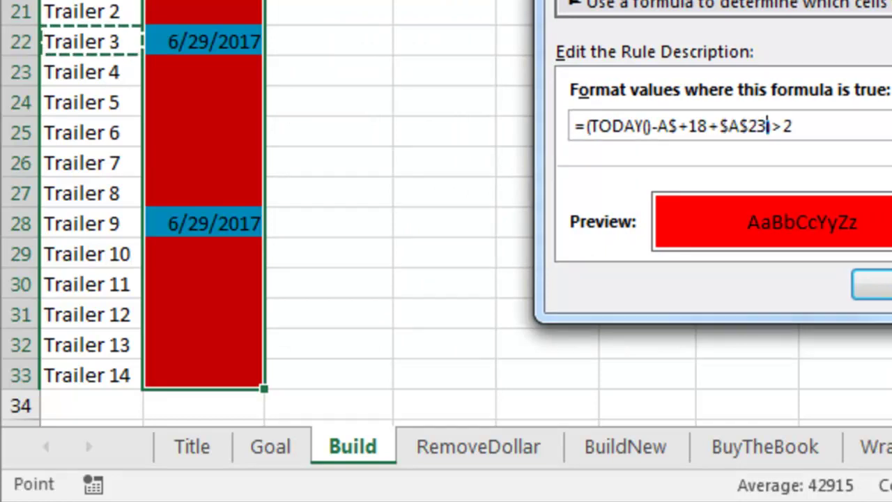
{"action": "key", "text": "Down"}
{"action": "key", "text": "Right"}
{"action": "key", "text": "Right"}
{"action": "key", "text": "Right"}
{"action": "key", "text": "Right"}
{"action": "key", "text": "Left"}
{"action": "key", "text": "Left"}
{"action": "key", "text": "Up"}
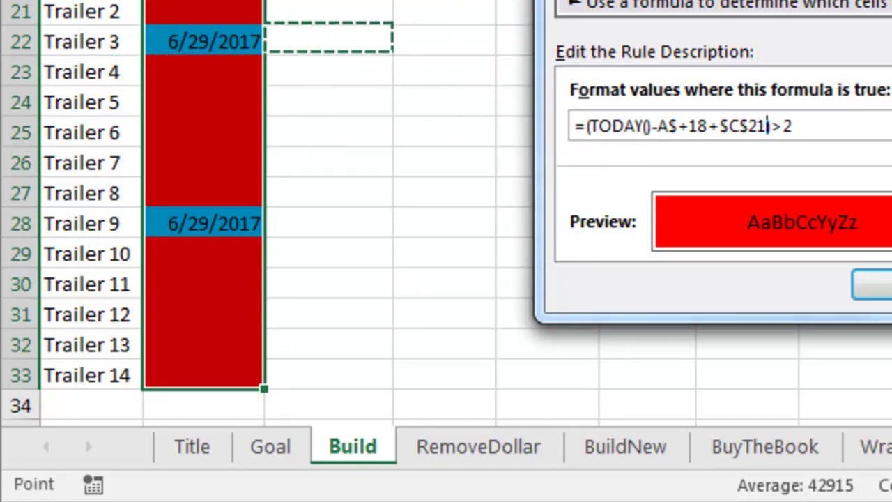
{"action": "key", "text": "BackSpace"}
{"action": "key", "text": "BackSpace"}
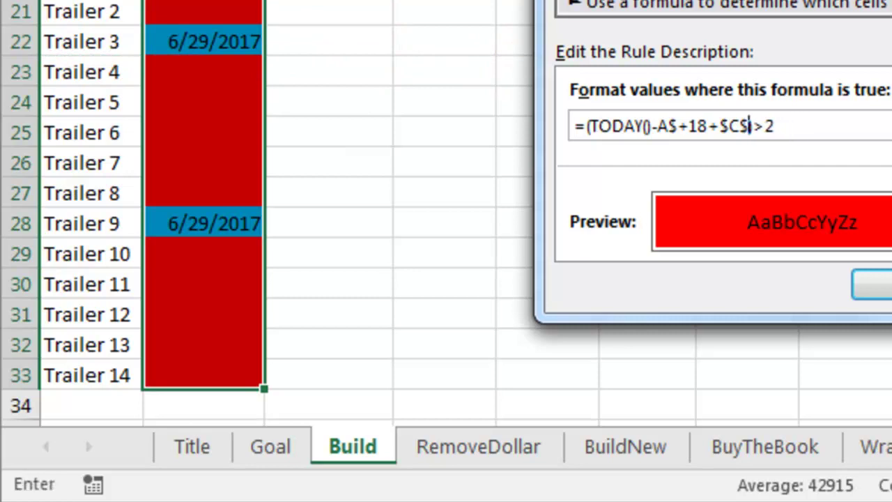
{"action": "key", "text": "BackSpace"}
{"action": "key", "text": "BackSpace"}
{"action": "key", "text": "BackSpace"}
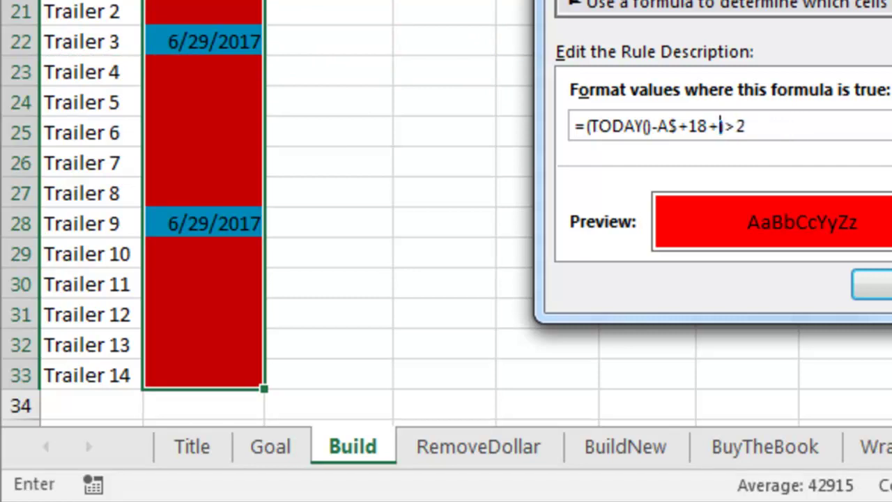
Finish the formula with the closing '2)' comparison and save the rule.
{"action": "key", "text": "F2"}
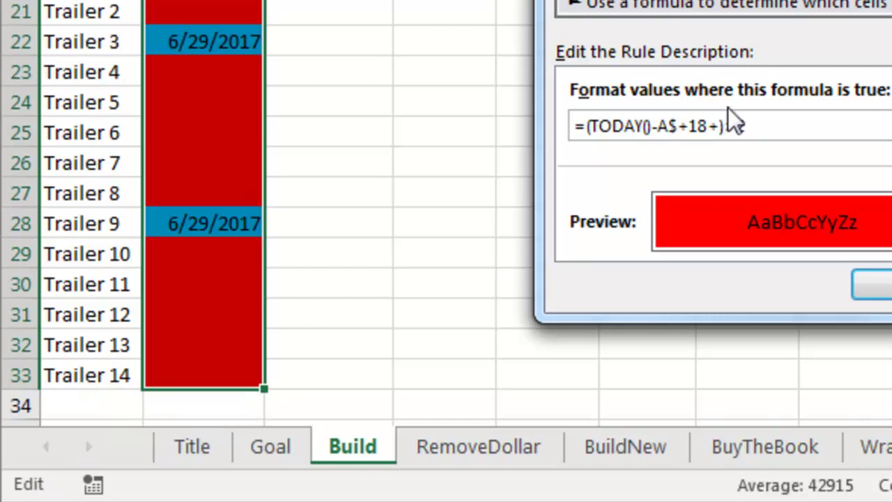
{"action": "type", "text": "2)"}
{"action": "key", "text": "Left"}
{"action": "key", "text": "Left"}
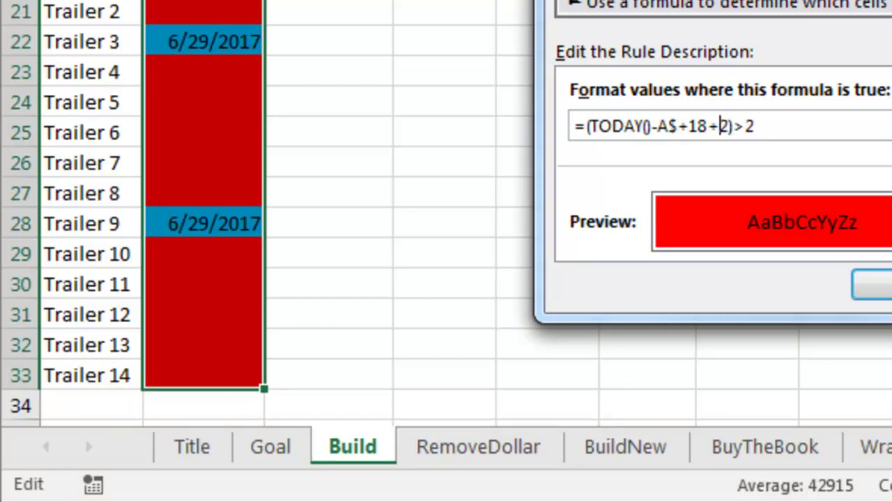
{"action": "key", "text": "Left"}
{"action": "key", "text": "Left"}
{"action": "key", "text": "Left"}
{"action": "key", "text": "Left"}
{"action": "key", "text": "Right"}
{"action": "key", "text": "Right"}
{"action": "key", "text": "Right"}
{"action": "key", "text": "Left"}
{"action": "key", "text": "Left"}
{"action": "key", "text": "Left"}
{"action": "key", "text": "Left"}
{"action": "key", "text": "Left"}
{"action": "key", "text": "Left"}
{"action": "key", "text": "Left"}
{"action": "key", "text": "Return"}
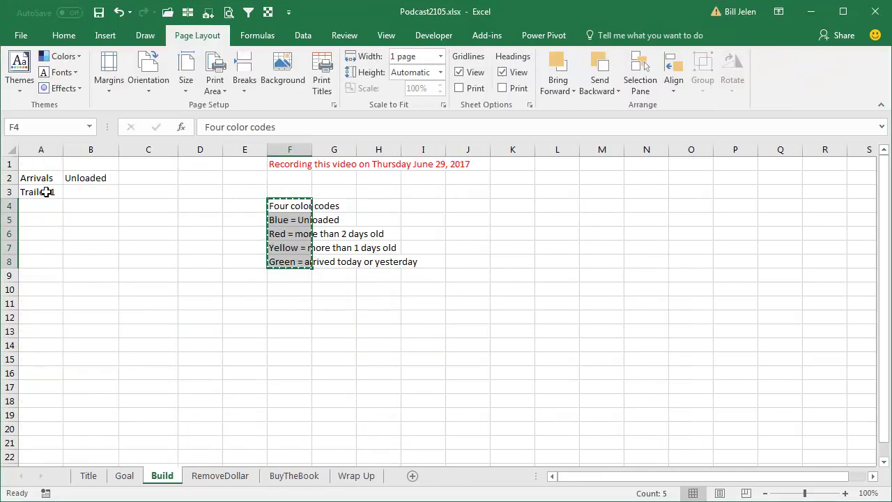
Enter 6/27/17 as the arrival date in A1.
{"action": "left_click", "coordinate": [46, 164]}
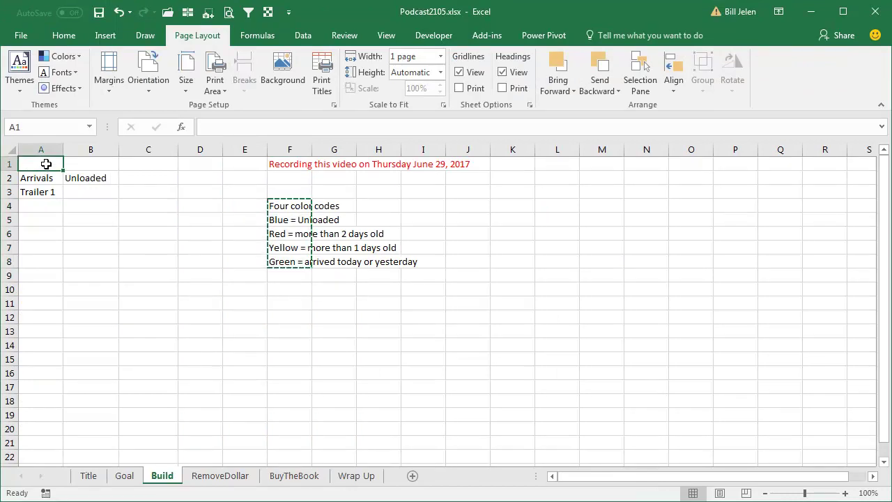
{"action": "type", "text": "6"}
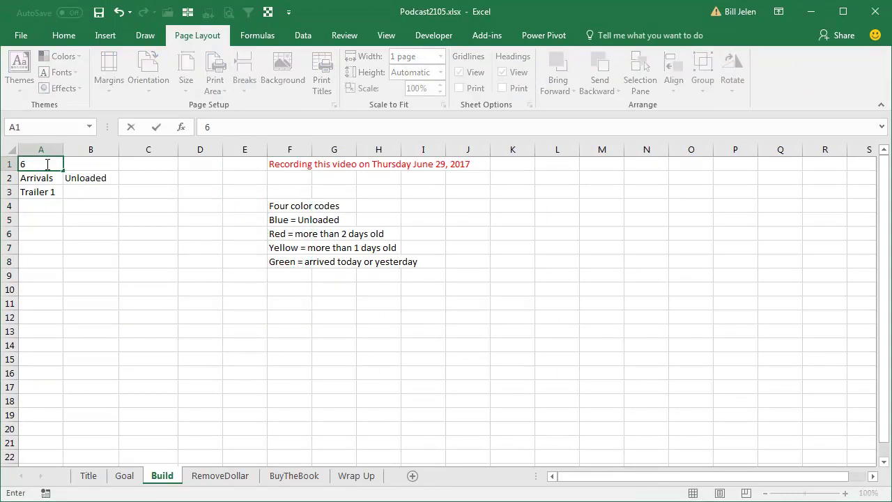
{"action": "type", "text": "/27/17"}
{"action": "key", "text": "Return"}
{"action": "key", "text": "Return"}
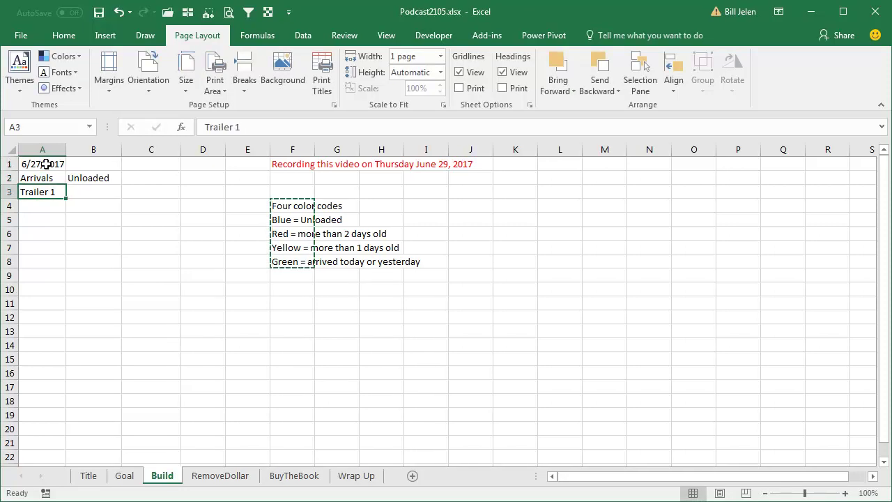
Fill Trailer 1 through Trailer 14 down column A and select Unloaded cells B3:B16.
{"action": "left_click_drag", "start_coordinate": [66, 199], "coordinate": [52, 348]}
{"action": "left_click_drag", "start_coordinate": [52, 352], "coordinate": [51, 377]}
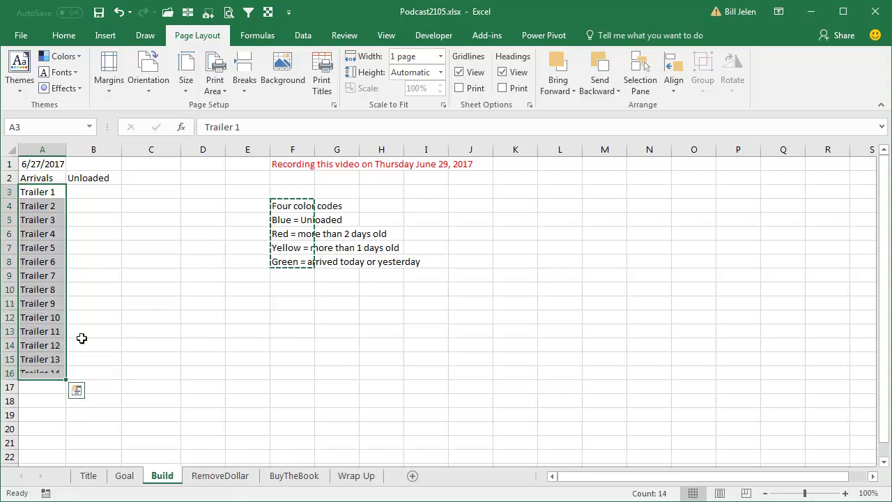
{"action": "left_click_drag", "start_coordinate": [100, 192], "coordinate": [96, 373]}
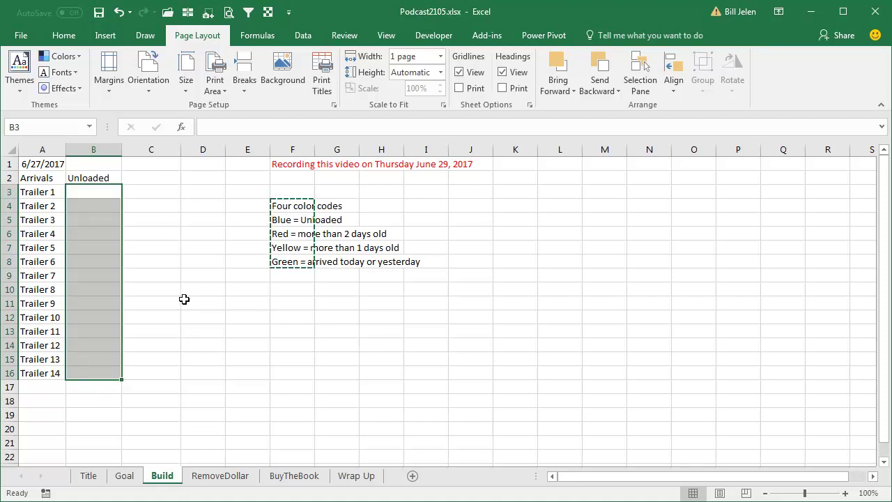
Add a 'Cell Value greater than 0' rule with light blue fill to B3:B16.
{"action": "key", "text": "alt+o"}
{"action": "key", "text": "d"}
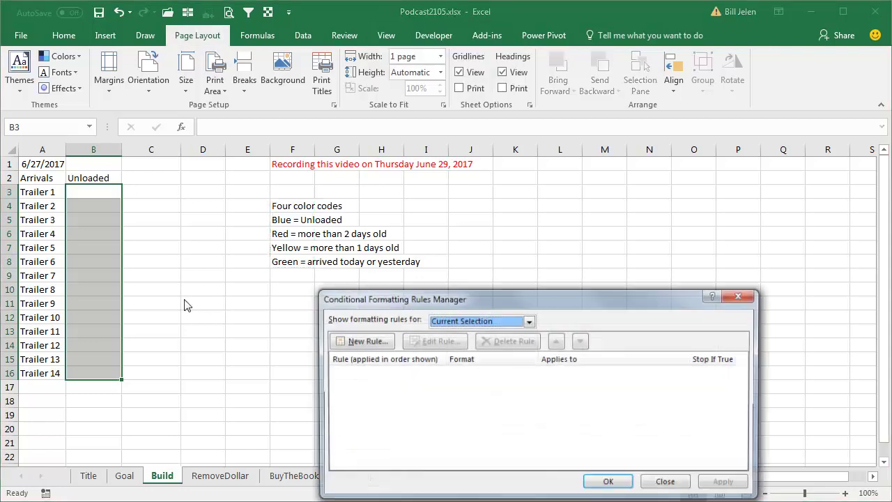
{"action": "left_click", "coordinate": [360, 341]}
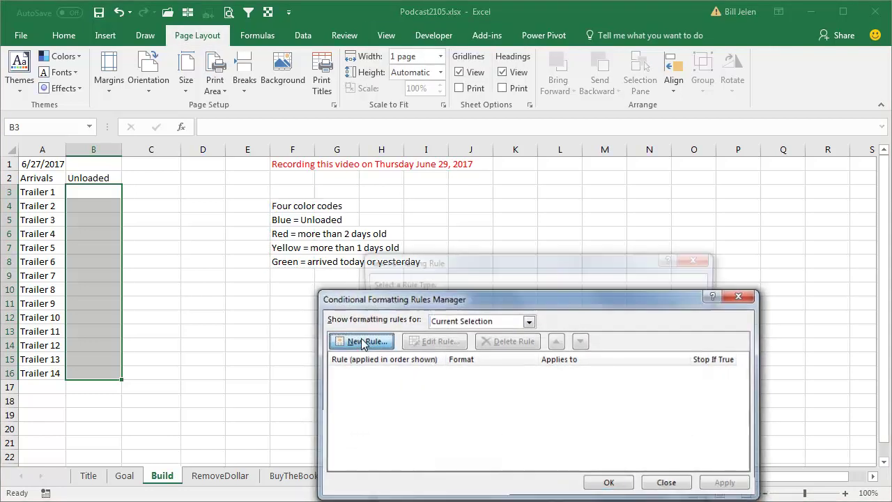
{"action": "left_click_drag", "start_coordinate": [455, 260], "coordinate": [378, 80]}
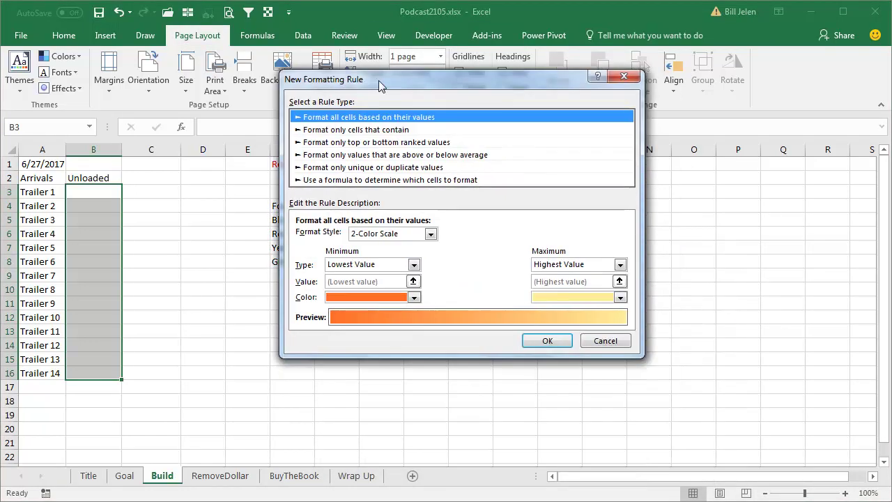
{"action": "left_click", "coordinate": [382, 131]}
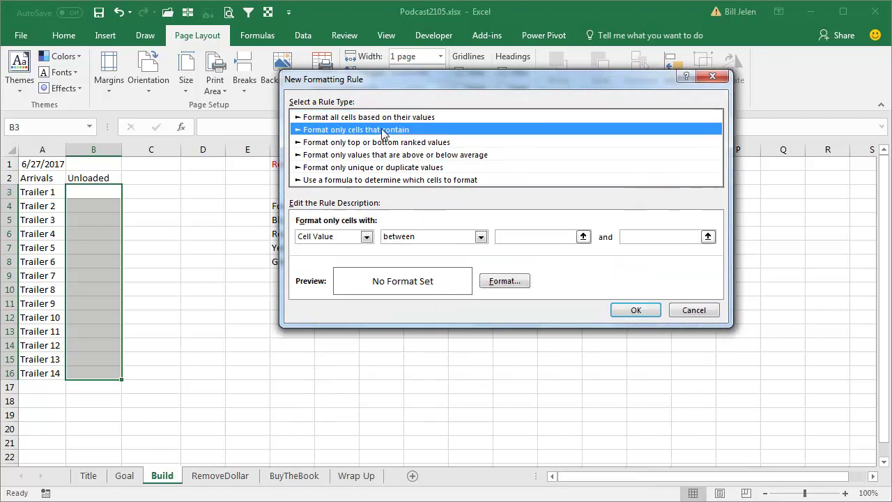
{"action": "left_click", "coordinate": [481, 238]}
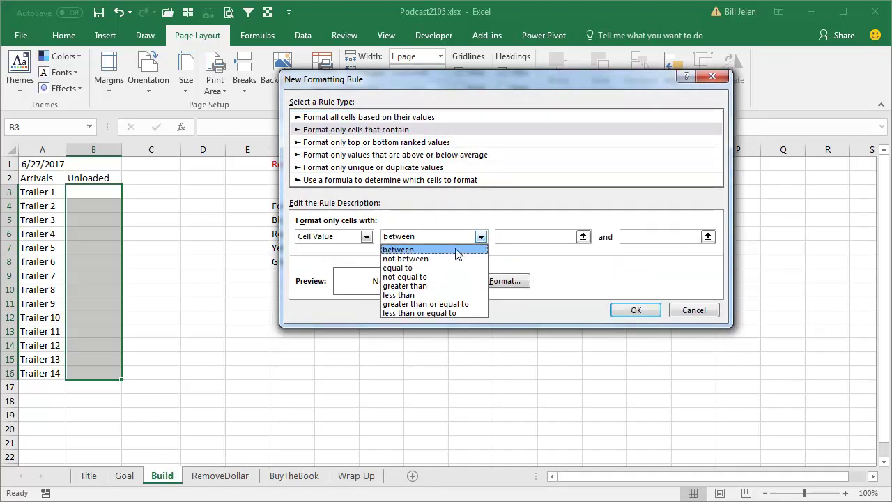
{"action": "left_click", "coordinate": [426, 284]}
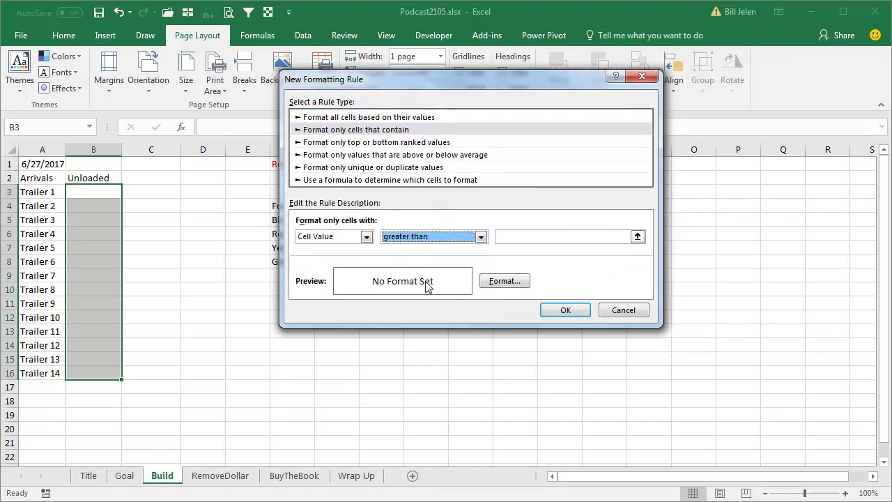
{"action": "left_click", "coordinate": [515, 237]}
{"action": "type", "text": "0"}
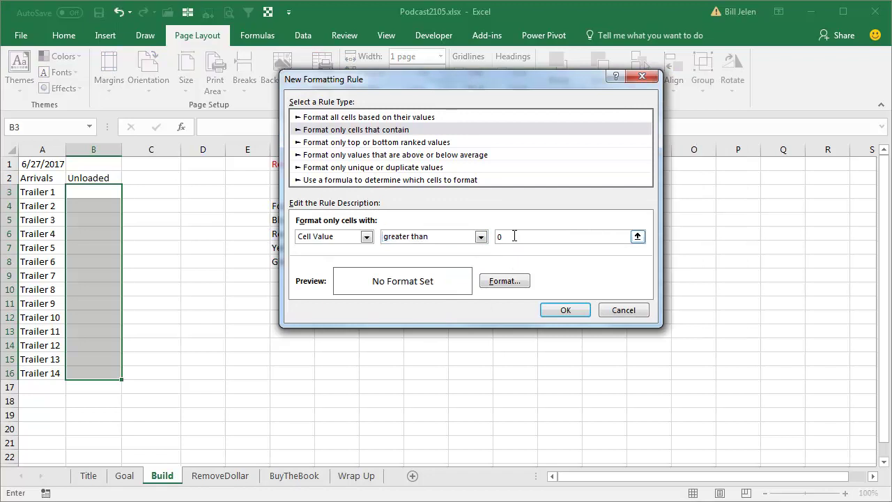
{"action": "left_click", "coordinate": [507, 282]}
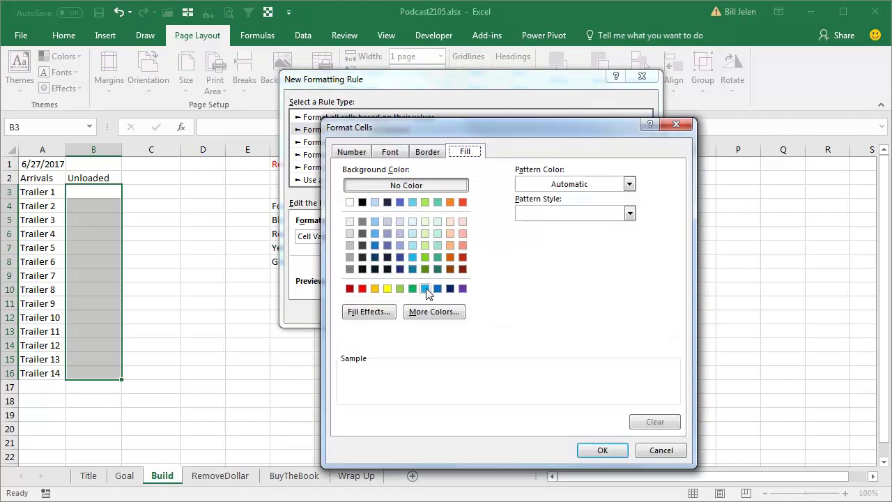
{"action": "left_click", "coordinate": [426, 290]}
{"action": "left_click", "coordinate": [600, 450]}
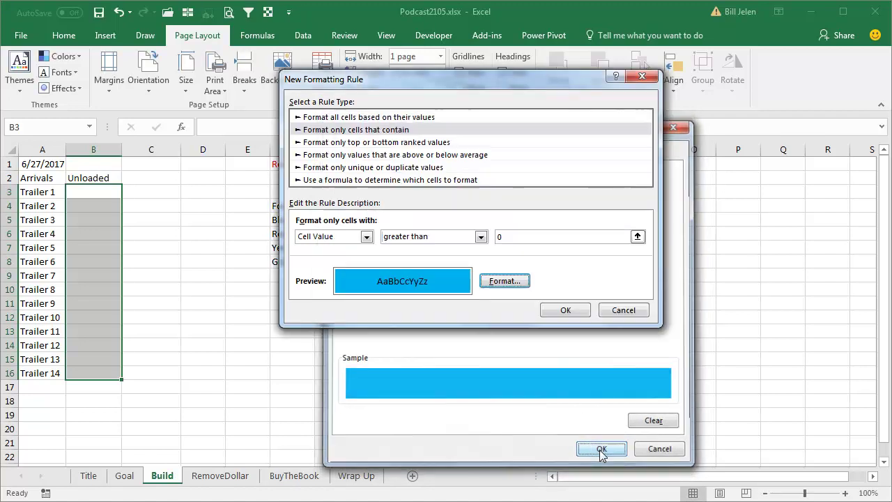
{"action": "left_click", "coordinate": [565, 311]}
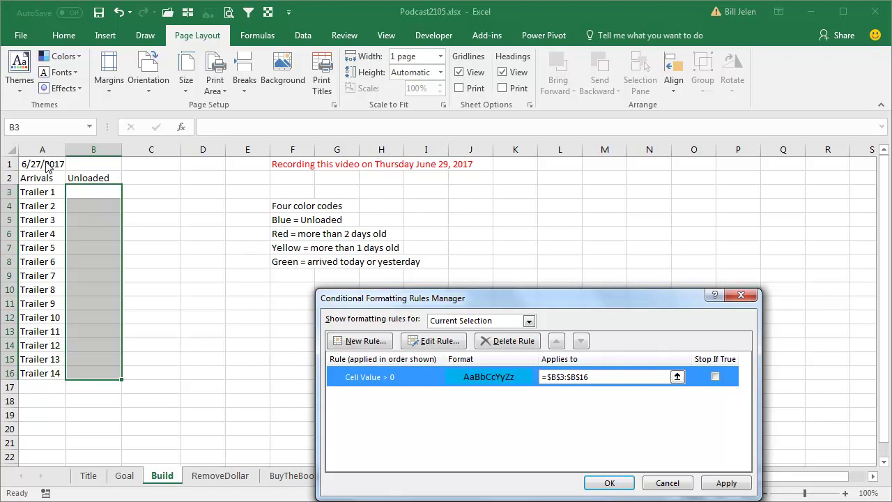
Build a yellow-fill formula rule =(TODAY()-$A$1)>1 for the Unloaded cells.
{"action": "left_click", "coordinate": [360, 341]}
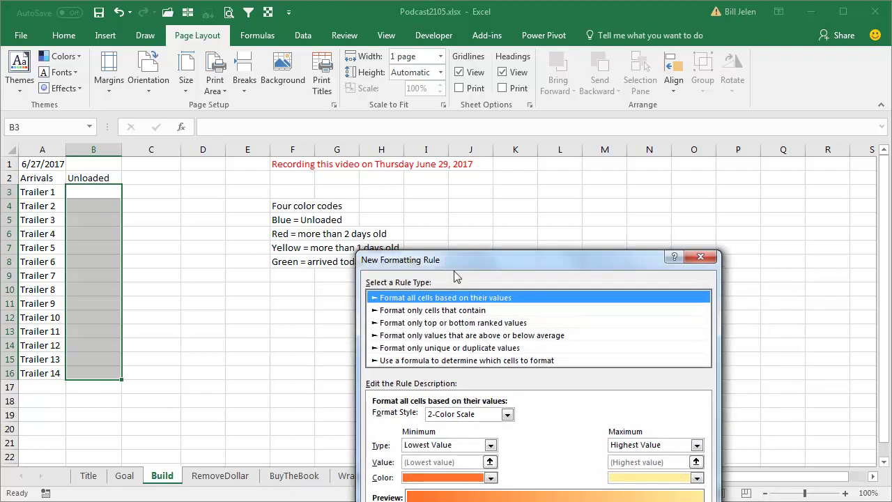
{"action": "left_click_drag", "start_coordinate": [459, 264], "coordinate": [517, 127]}
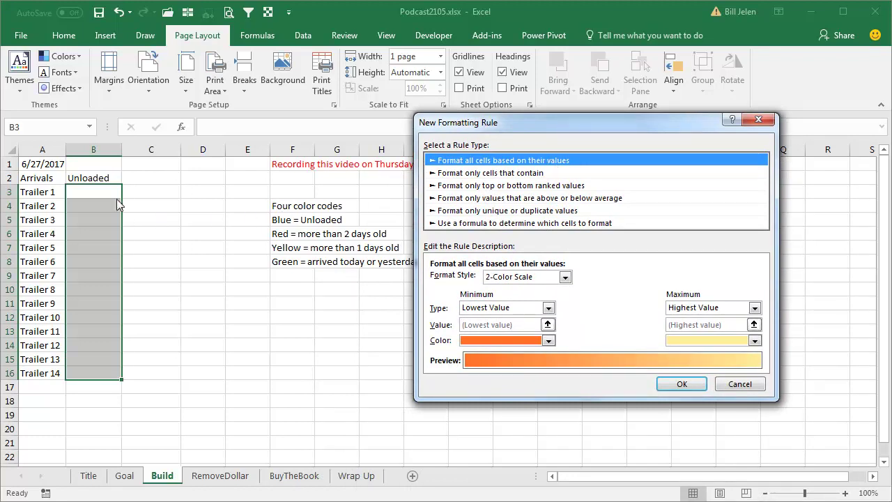
{"action": "left_click", "coordinate": [509, 223]}
{"action": "left_click", "coordinate": [462, 279]}
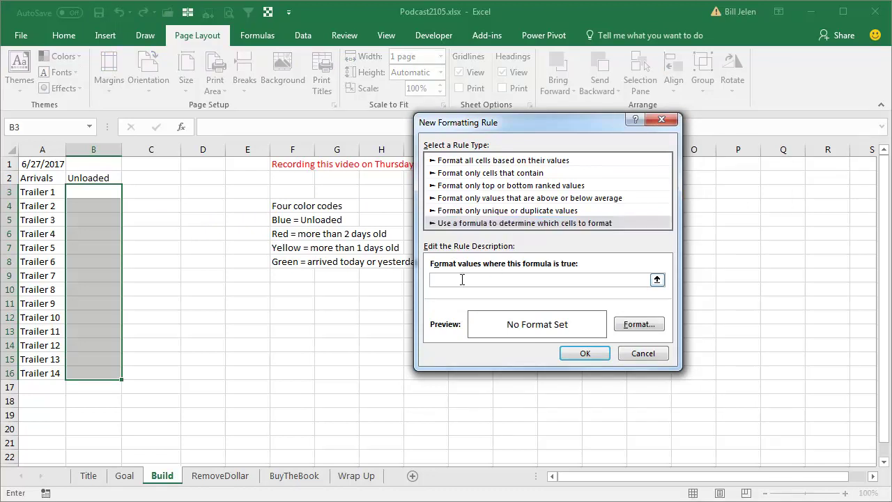
{"action": "type", "text": "=TODAY()-$A$1>1"}
{"action": "left_click", "coordinate": [650, 324]}
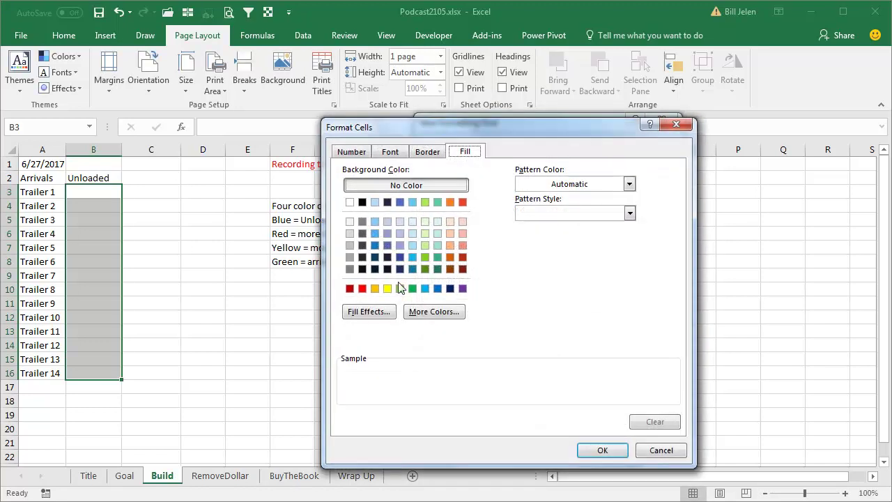
{"action": "left_click", "coordinate": [387, 288]}
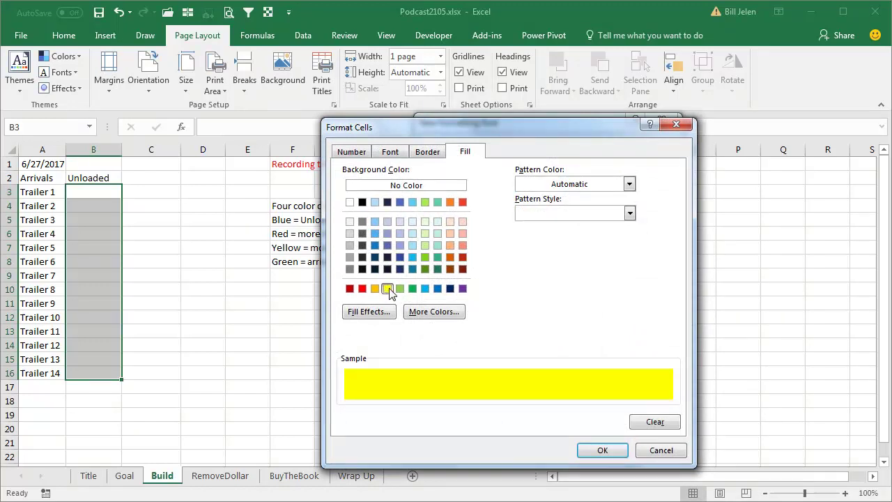
{"action": "left_click", "coordinate": [594, 451]}
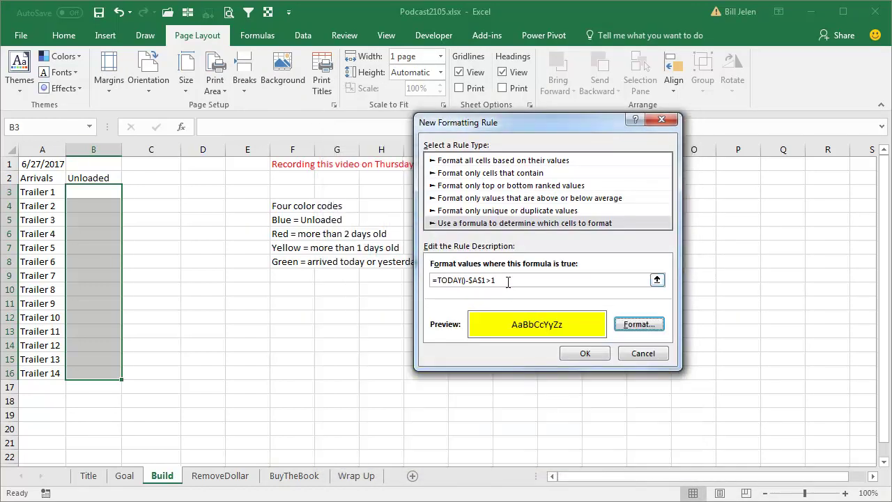
{"action": "left_click", "coordinate": [438, 280]}
{"action": "type", "text": "("}
{"action": "left_click", "coordinate": [488, 280]}
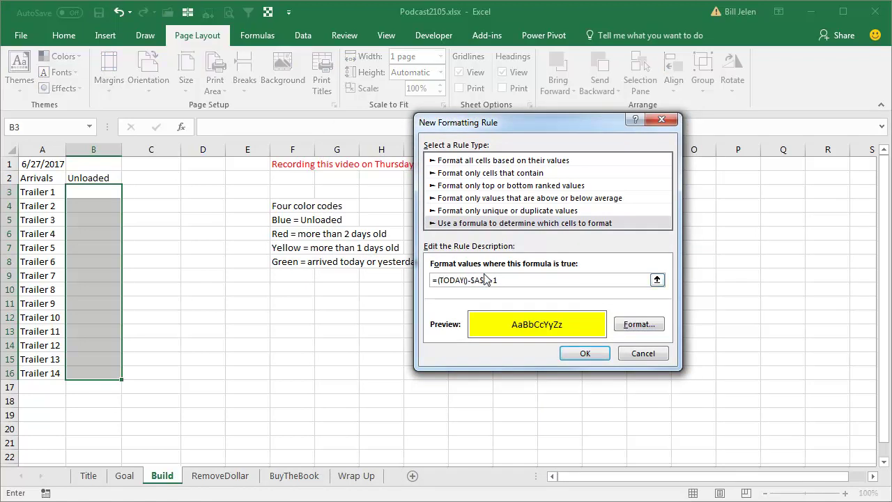
{"action": "type", "text": ")"}
{"action": "left_click_drag", "start_coordinate": [499, 280], "coordinate": [408, 279]}
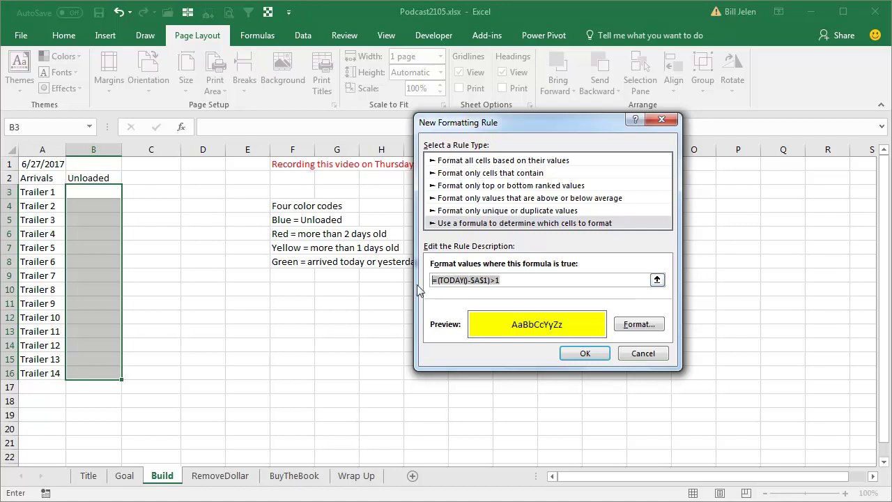
Save the yellow rule and add a red-fill formula rule =(TODAY()-$A$1)>2.
{"action": "left_click", "coordinate": [588, 354]}
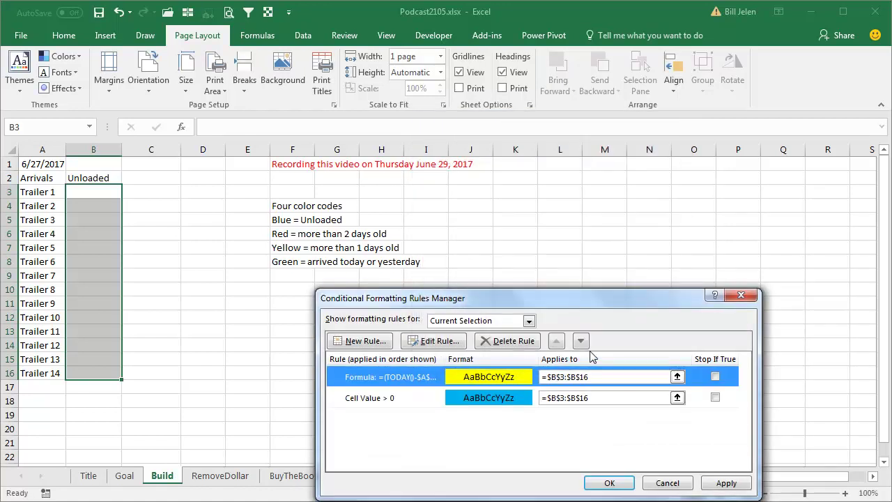
{"action": "left_click", "coordinate": [375, 341]}
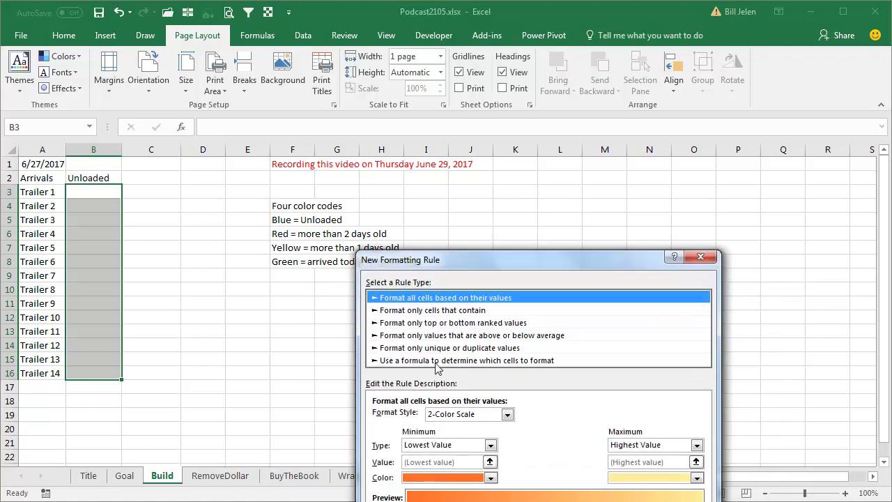
{"action": "left_click", "coordinate": [460, 360]}
{"action": "left_click", "coordinate": [444, 418]}
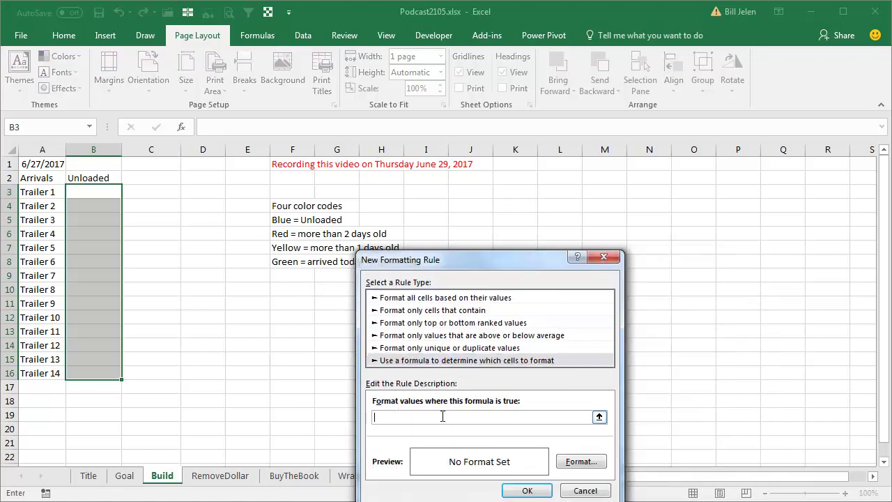
{"action": "type", "text": "=(TODAY()-$A$1)>1"}
{"action": "left_click", "coordinate": [580, 461]}
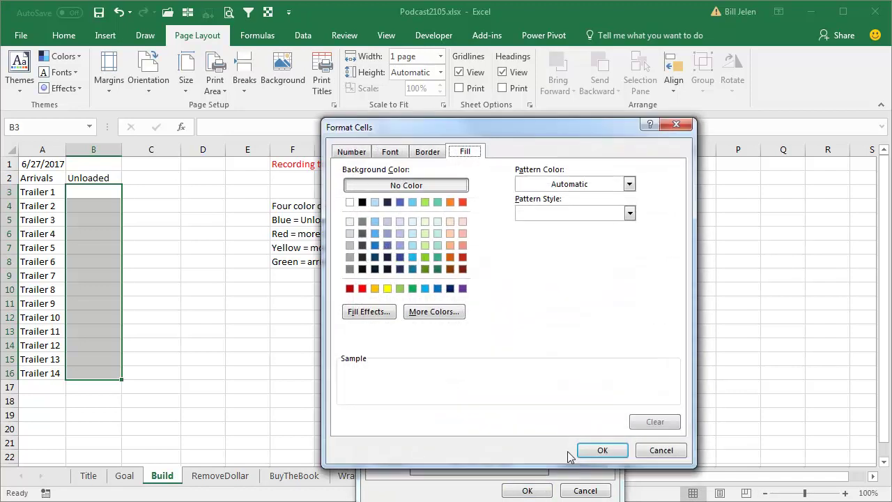
{"action": "left_click", "coordinate": [362, 288]}
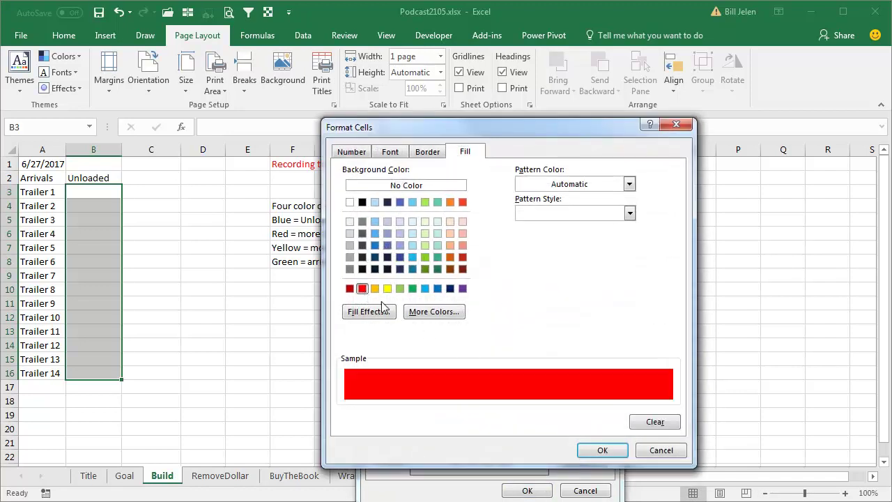
{"action": "left_click", "coordinate": [602, 451]}
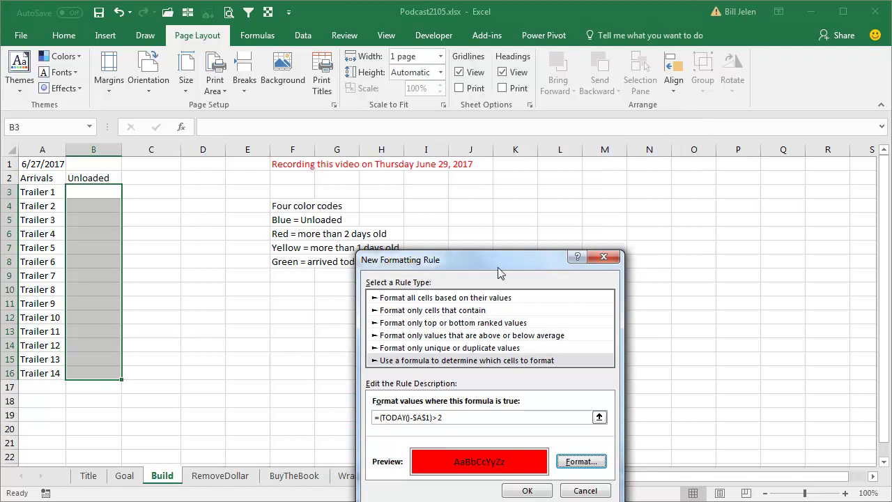
{"action": "mouse_move", "coordinate": [497, 264]}
{"action": "left_mouse_down"}
{"action": "mouse_move", "coordinate": [522, 218]}
{"action": "mouse_move", "coordinate": [532, 163]}
{"action": "left_mouse_up"}
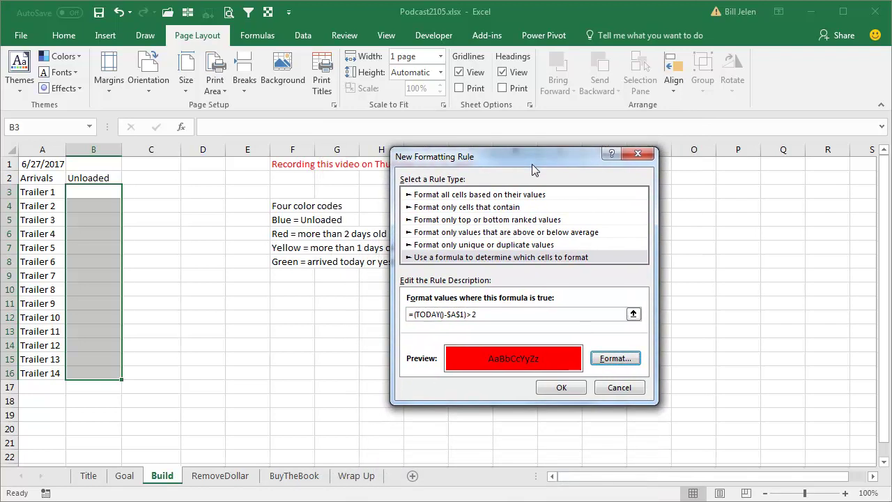
{"action": "left_click", "coordinate": [558, 388]}
{"action": "left_click_drag", "start_coordinate": [512, 302], "coordinate": [495, 171]}
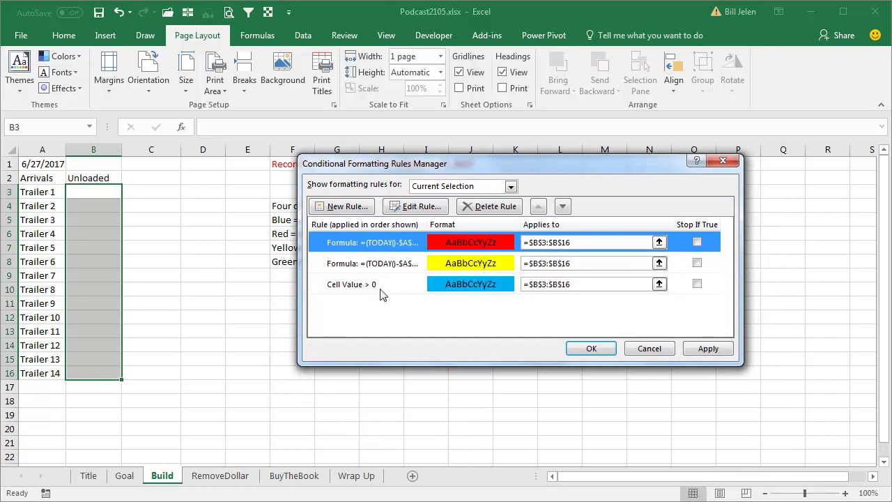
Move the blue Cell Value > 0 rule to the top and enable Stop If True on the blue and red rules.
{"action": "left_click", "coordinate": [389, 289]}
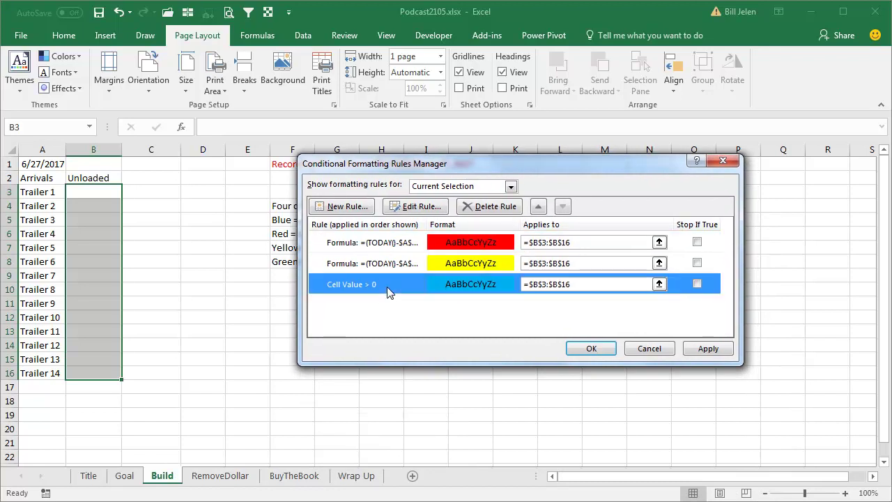
{"action": "left_click", "coordinate": [538, 208]}
{"action": "left_click", "coordinate": [538, 207]}
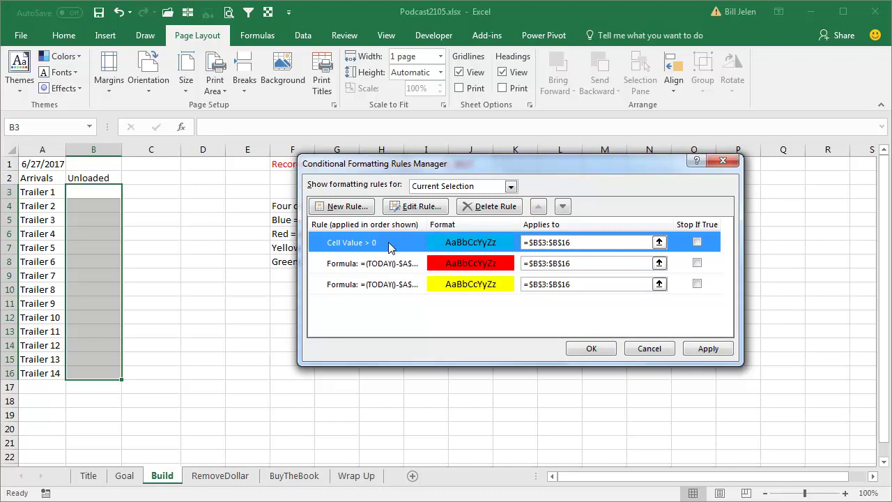
{"action": "left_click", "coordinate": [697, 242]}
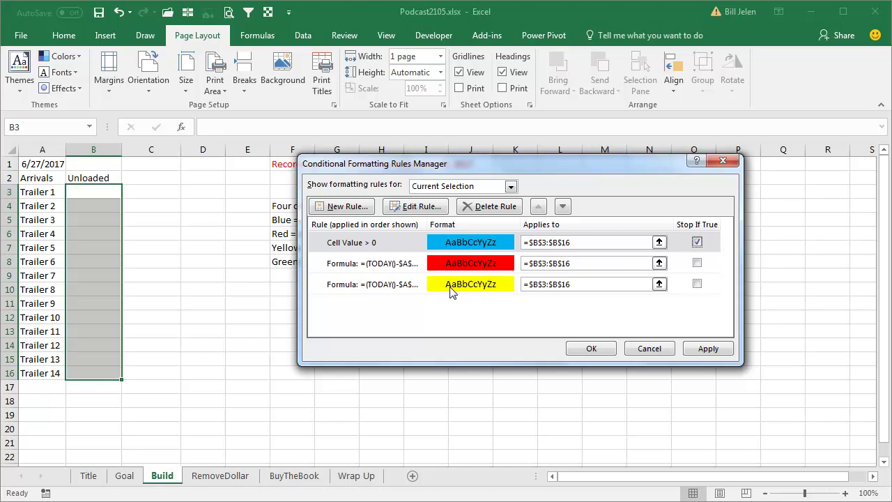
{"action": "left_click", "coordinate": [696, 264]}
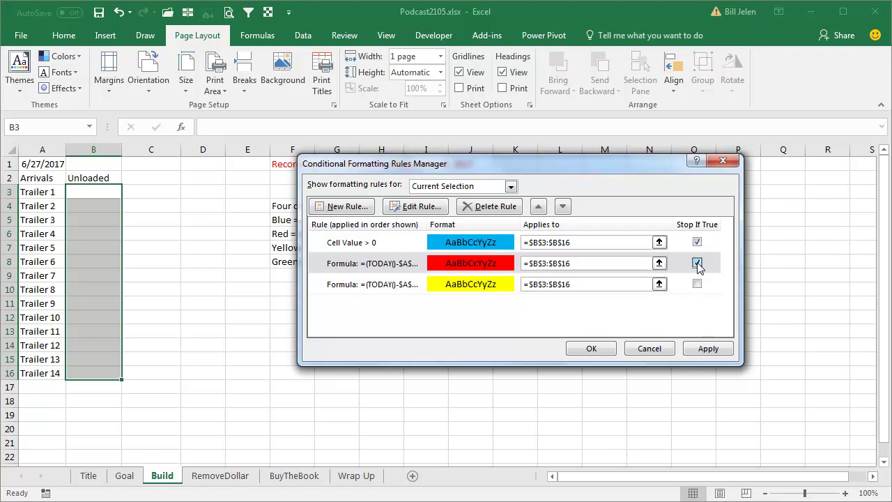
{"action": "left_click", "coordinate": [590, 349]}
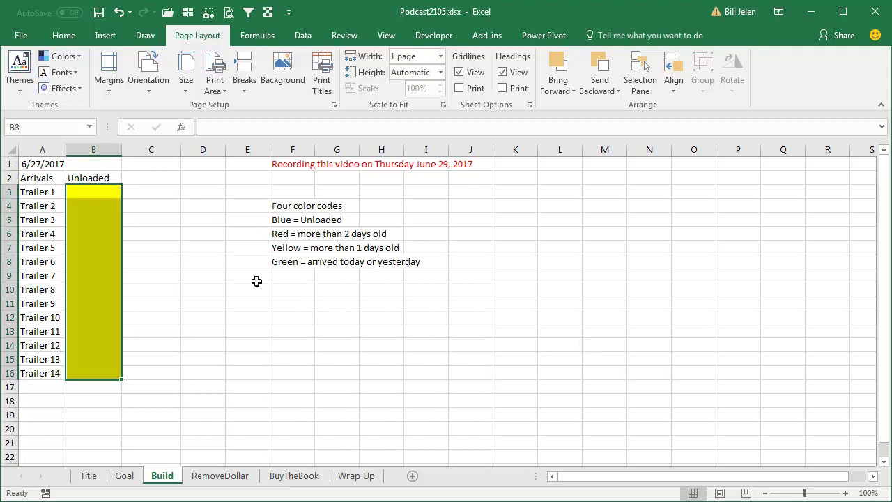
Enter today's date, 6/29/2017, as Trailer 3's unloaded date in B5.
{"action": "left_click", "coordinate": [97, 221]}
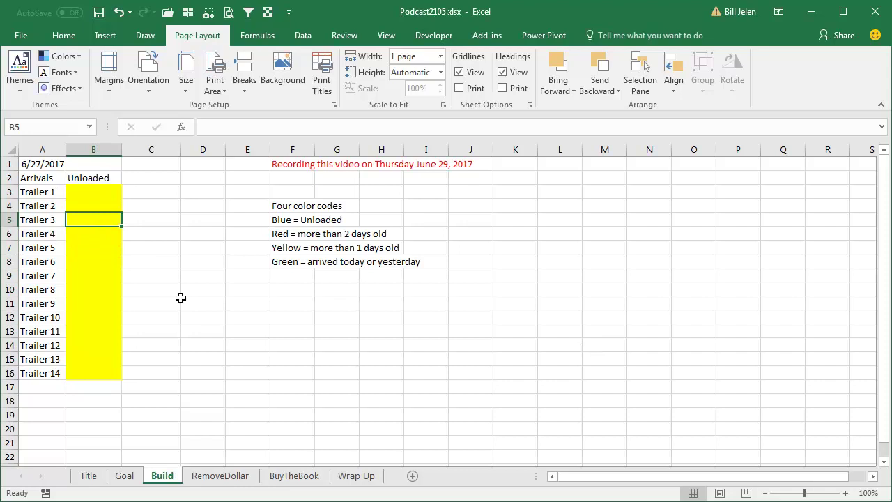
{"action": "key", "text": "ctrl+semicolon"}
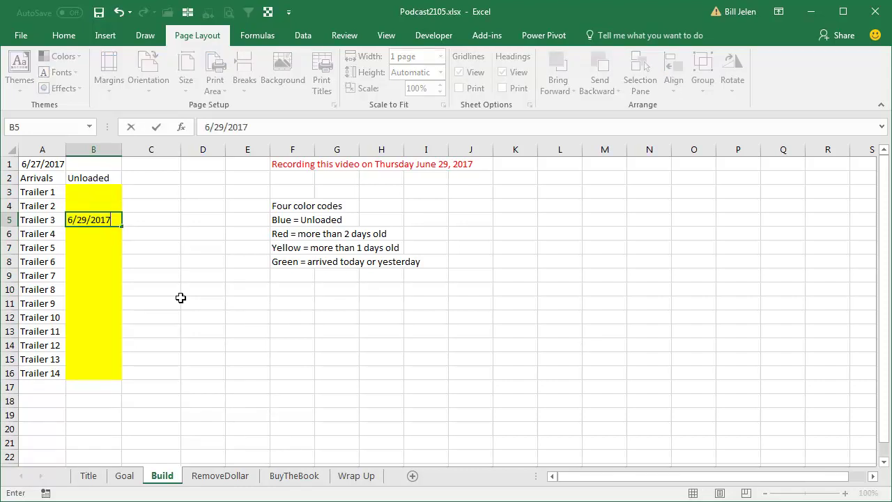
{"action": "key", "text": "Return"}
Test A1 with 6/26/2017, reset it to today's date, and reselect the Unloaded cells.
{"action": "key", "text": "Up"}
{"action": "key", "text": "Up"}
{"action": "key", "text": "Up"}
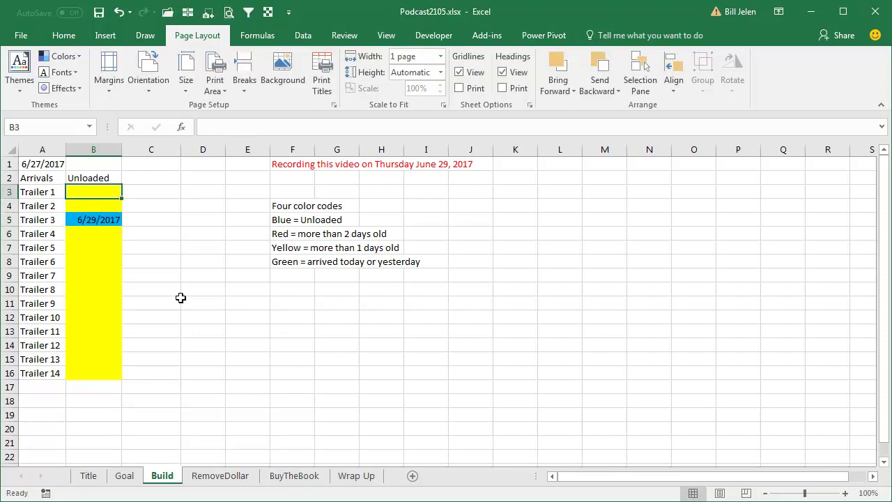
{"action": "key", "text": "Up"}
{"action": "key", "text": "Up"}
{"action": "key", "text": "Left"}
{"action": "type", "text": "6/2"}
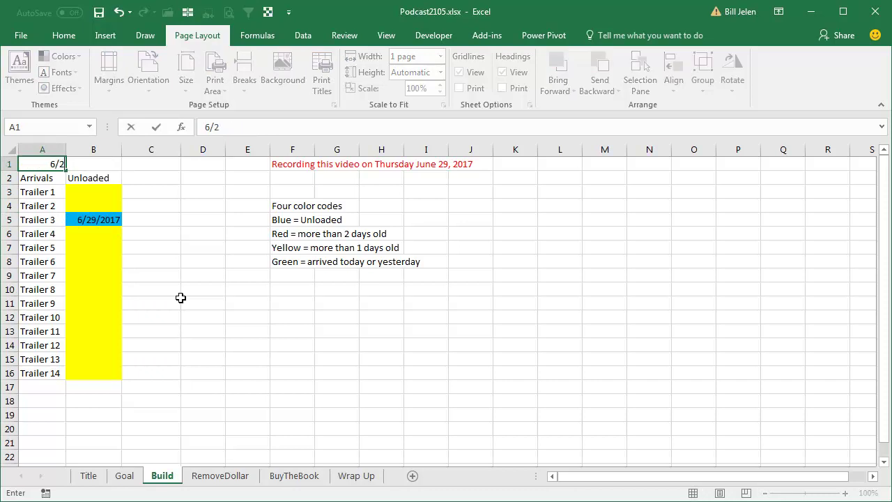
{"action": "type", "text": "6/2017"}
{"action": "key", "text": "Return"}
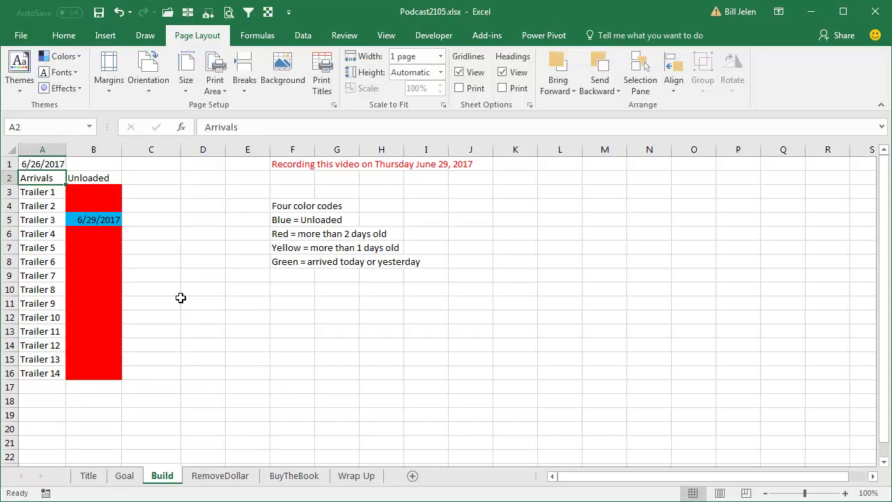
{"action": "key", "text": "Up"}
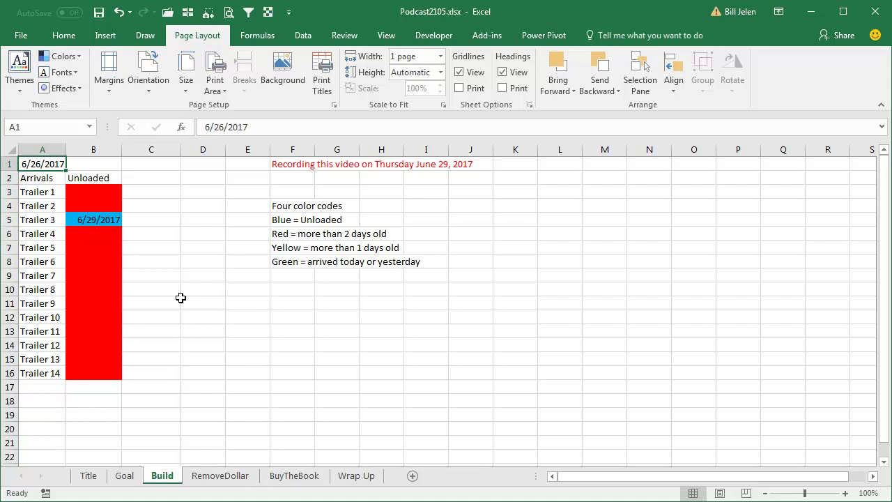
{"action": "key", "text": "ctrl+semicolon"}
{"action": "key", "text": "Return"}
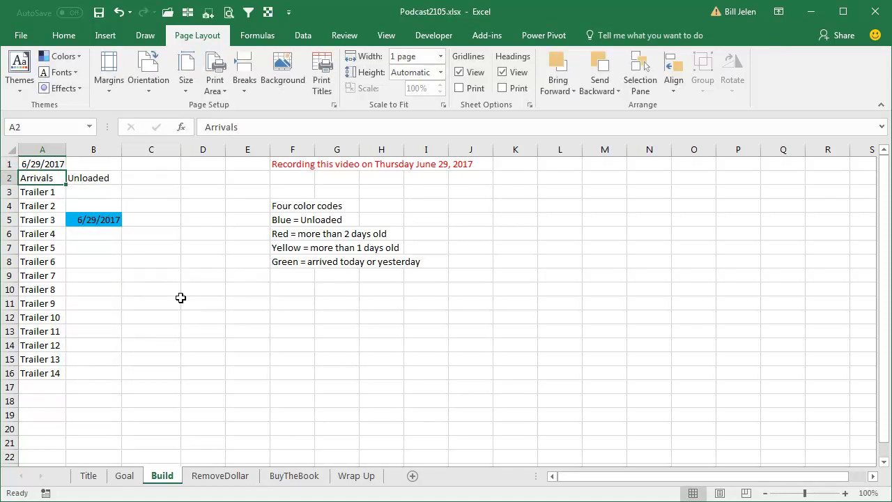
{"action": "key", "text": "Right"}
{"action": "key", "text": "shift+Down"}
Select the Unloaded cells B3:B16 and give them a green fill.
{"action": "key", "text": "shift+Down"}
{"action": "key", "text": "shift+Down"}
{"action": "key", "text": "shift+Down"}
{"action": "key", "text": "shift+Down"}
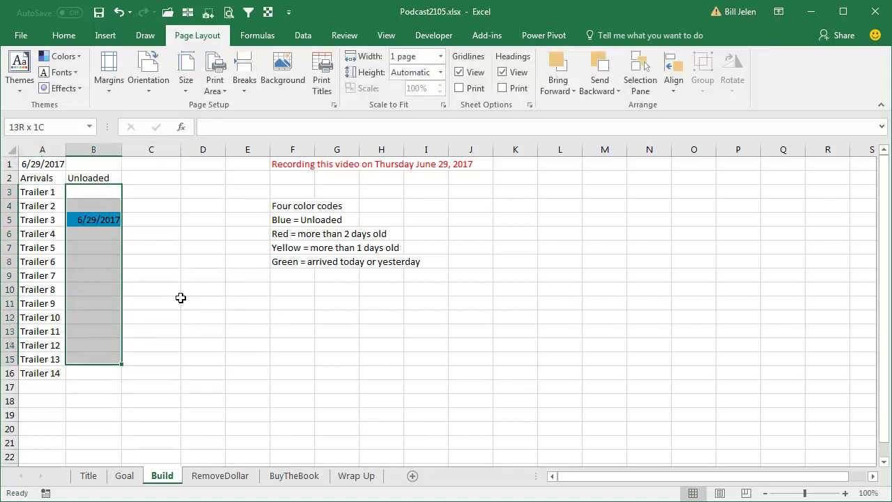
{"action": "key", "text": "shift+Down"}
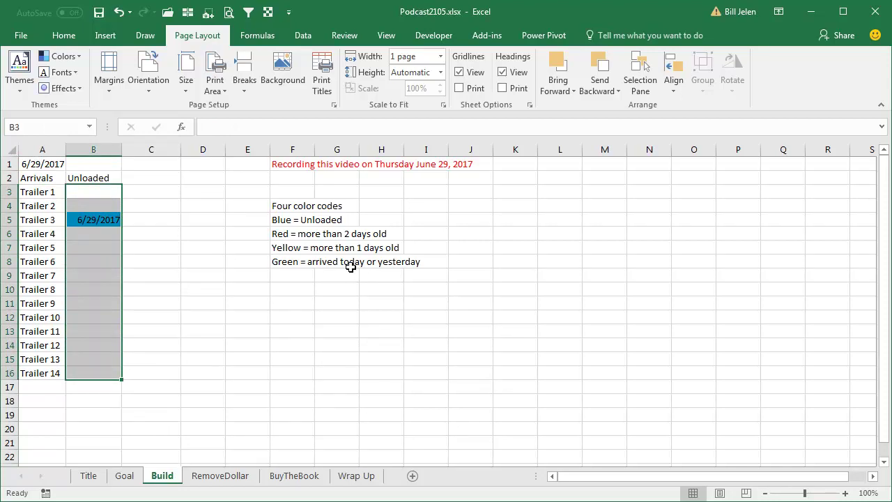
{"action": "left_click", "coordinate": [64, 36]}
{"action": "left_click", "coordinate": [161, 83]}
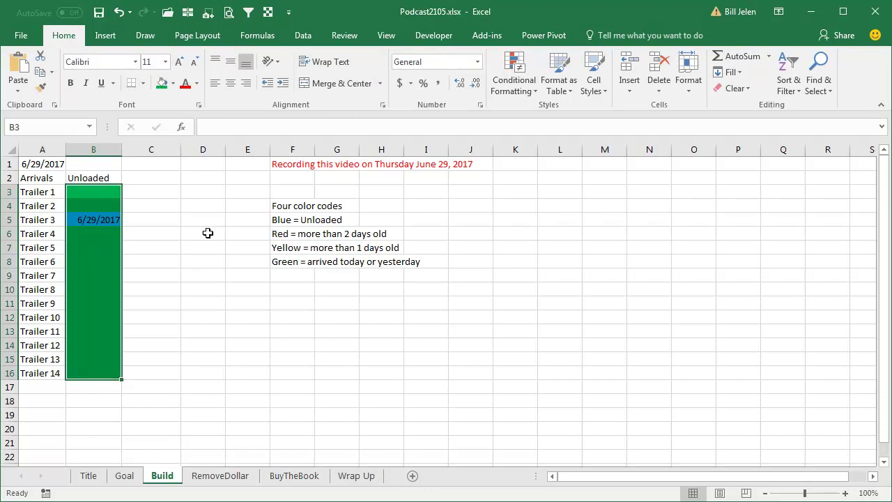